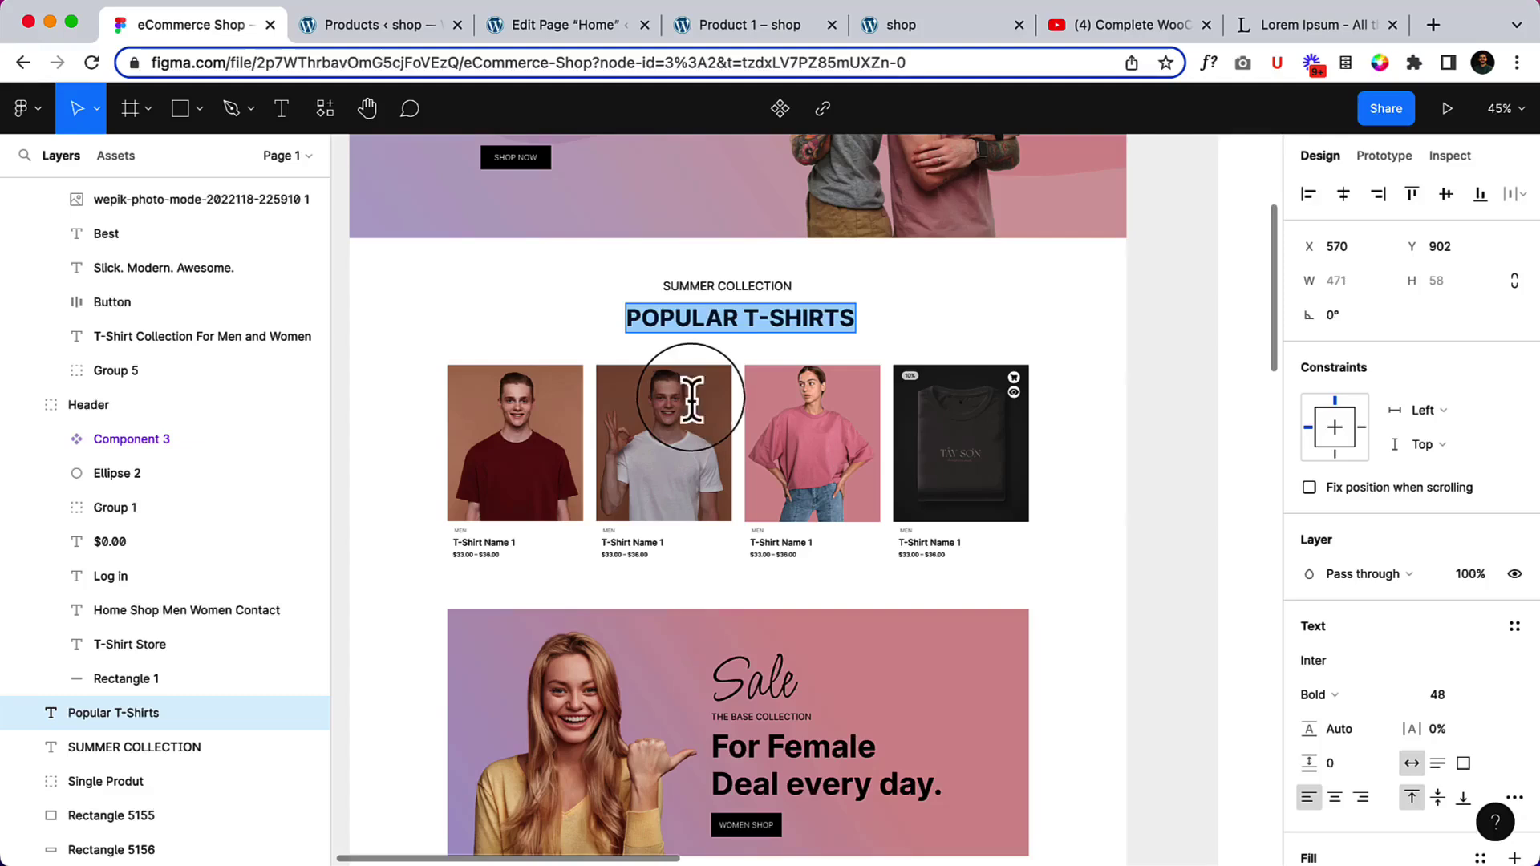
# Note the Figma heading fonts (Inter Bold 48, Regular 24), then return to the Home page editor
pyautogui.press('Escape')
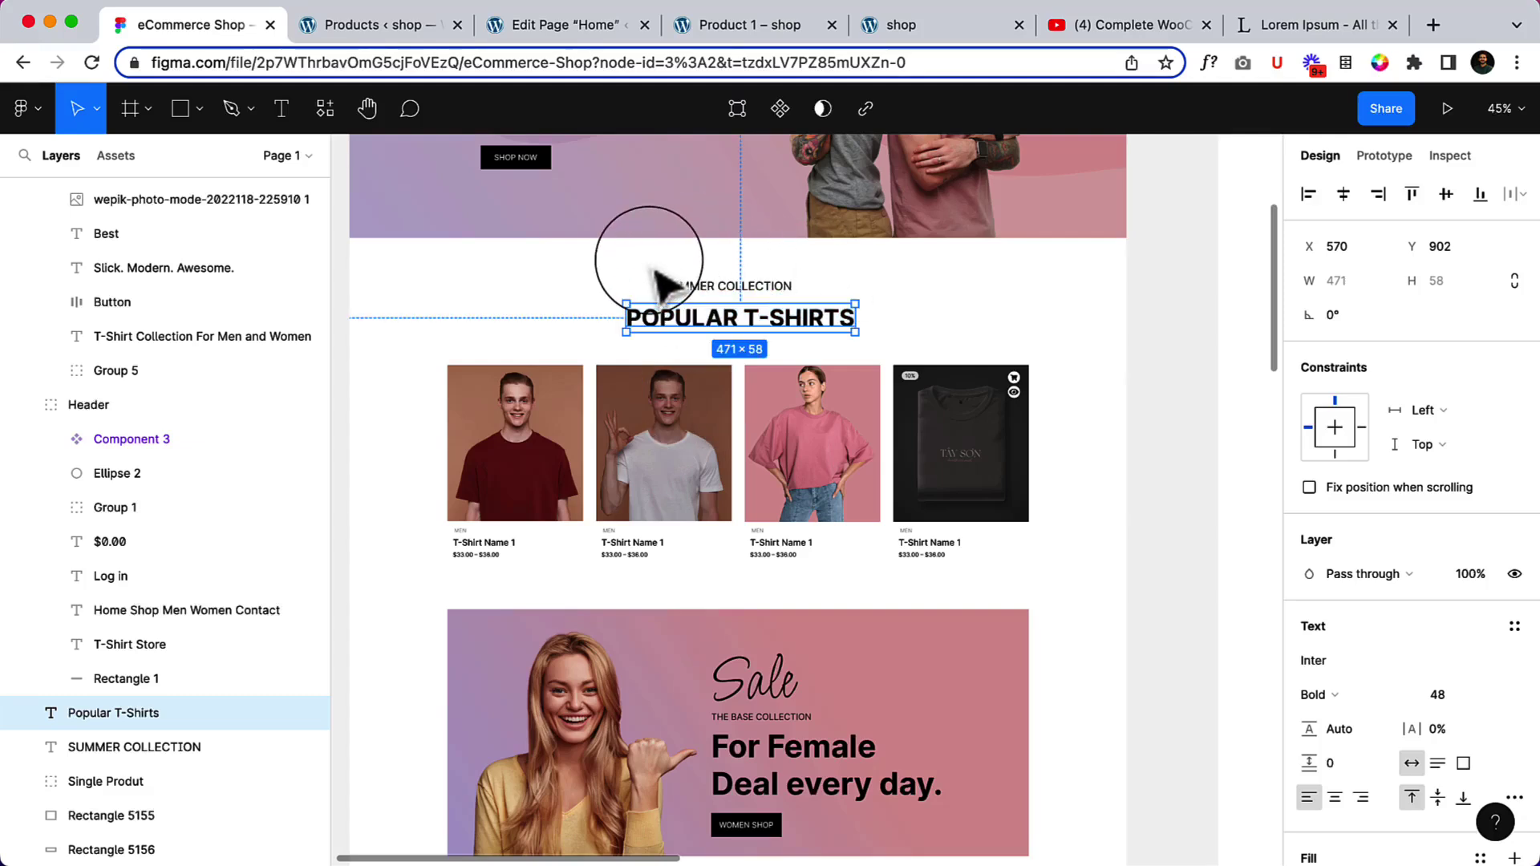
pyautogui.doubleClick(712, 284)
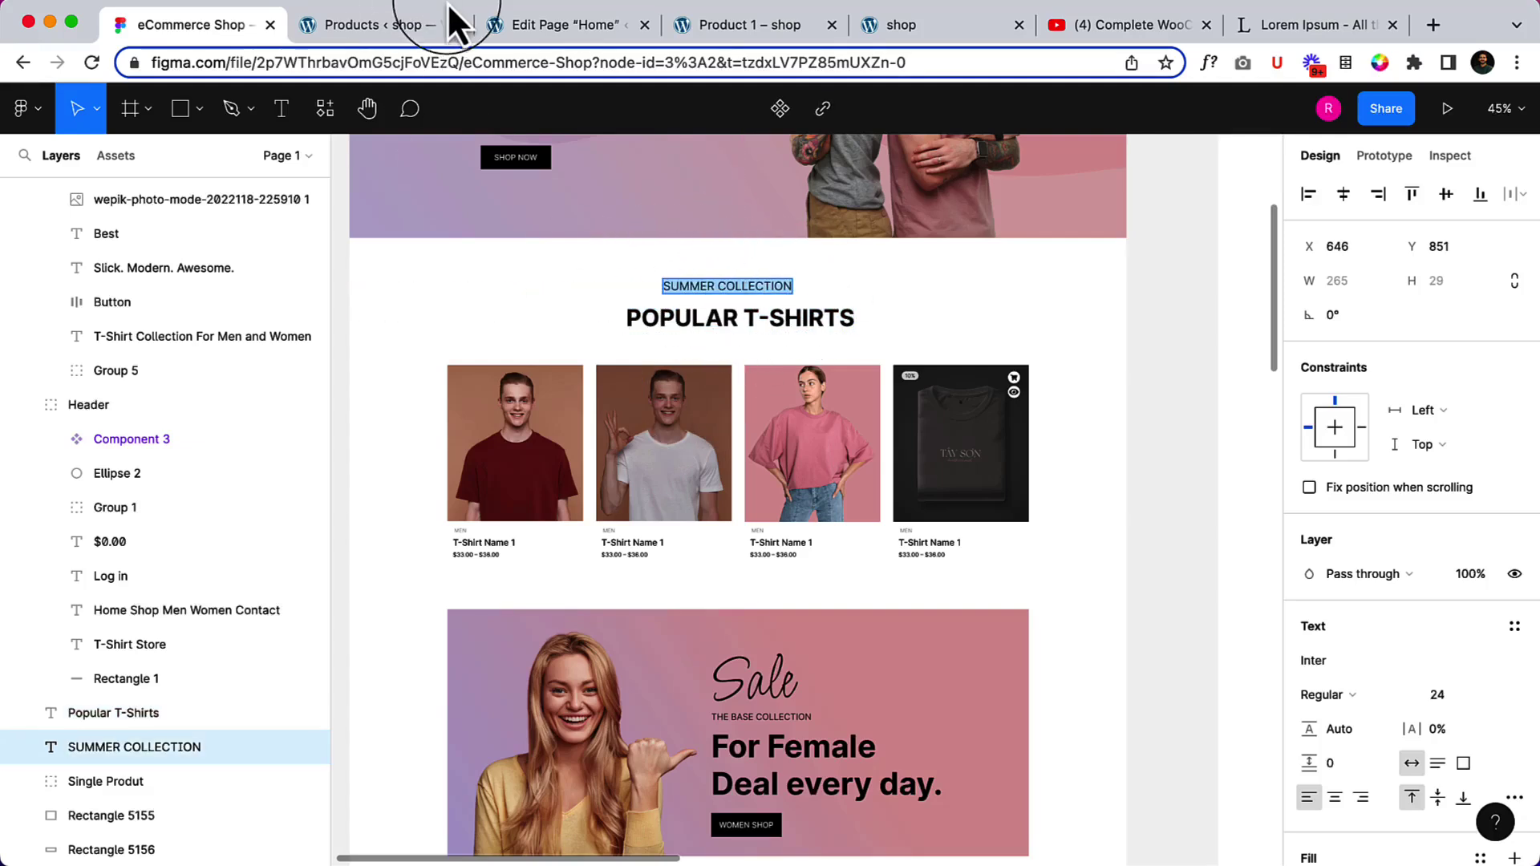
pyautogui.click(560, 36)
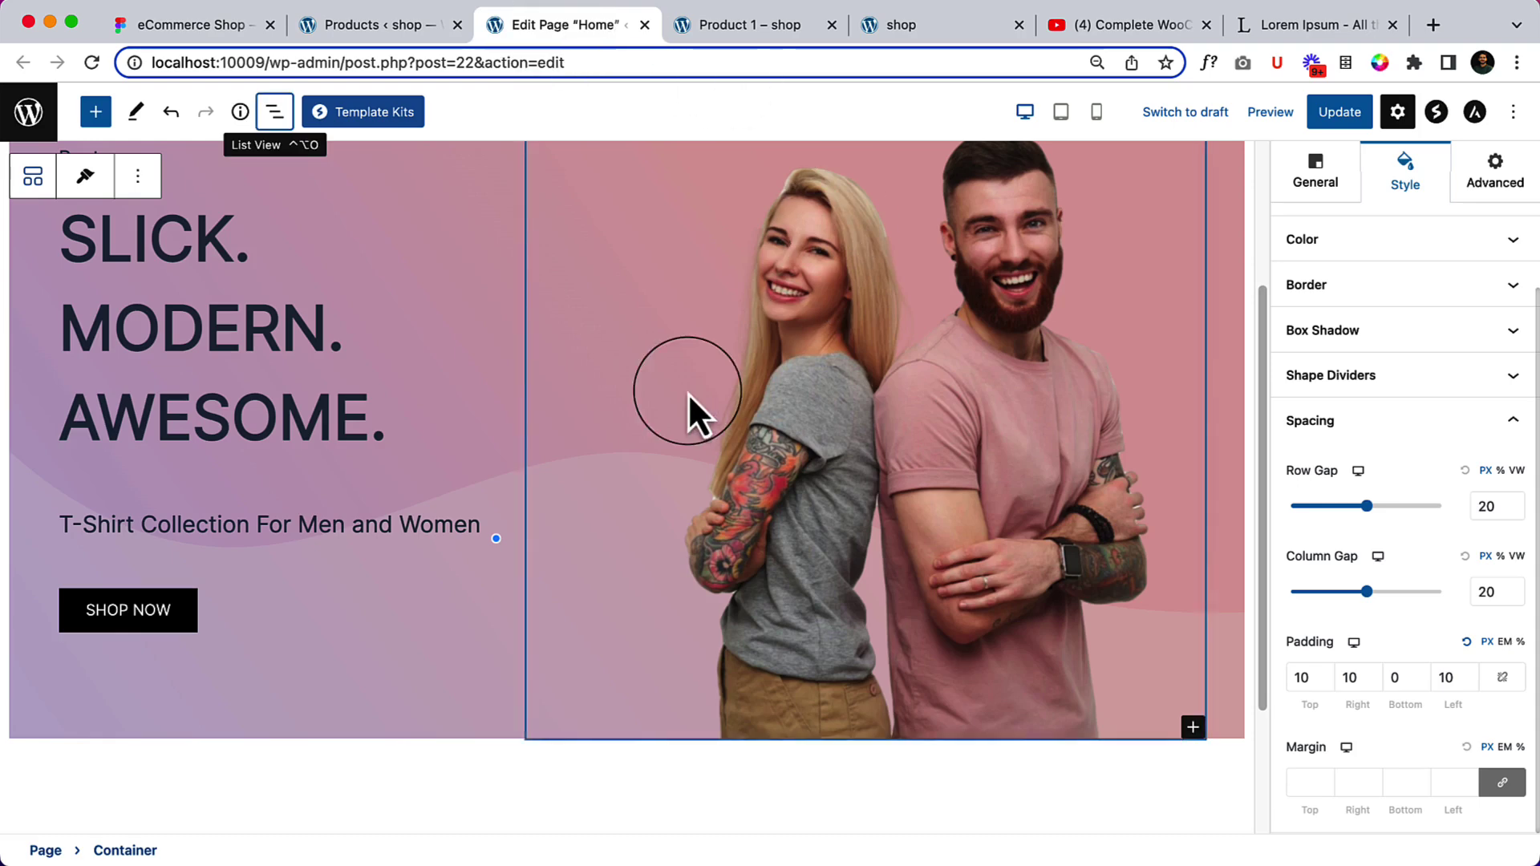
# Insert a single-column Container block below the hero section using /container
pyautogui.scroll(-5, 687, 401)
pyautogui.click(619, 605)
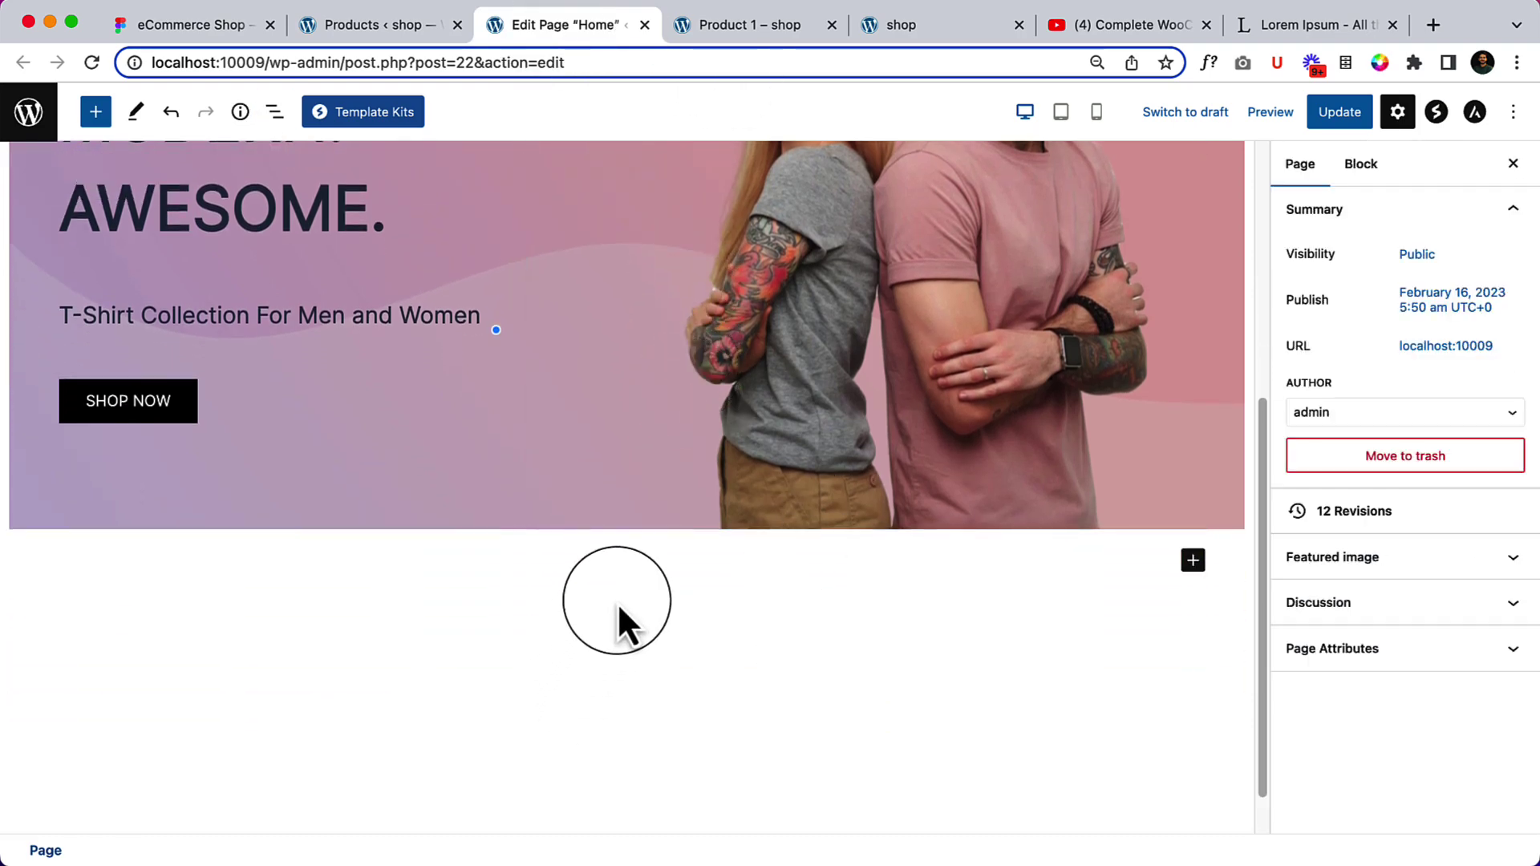
pyautogui.click(652, 572)
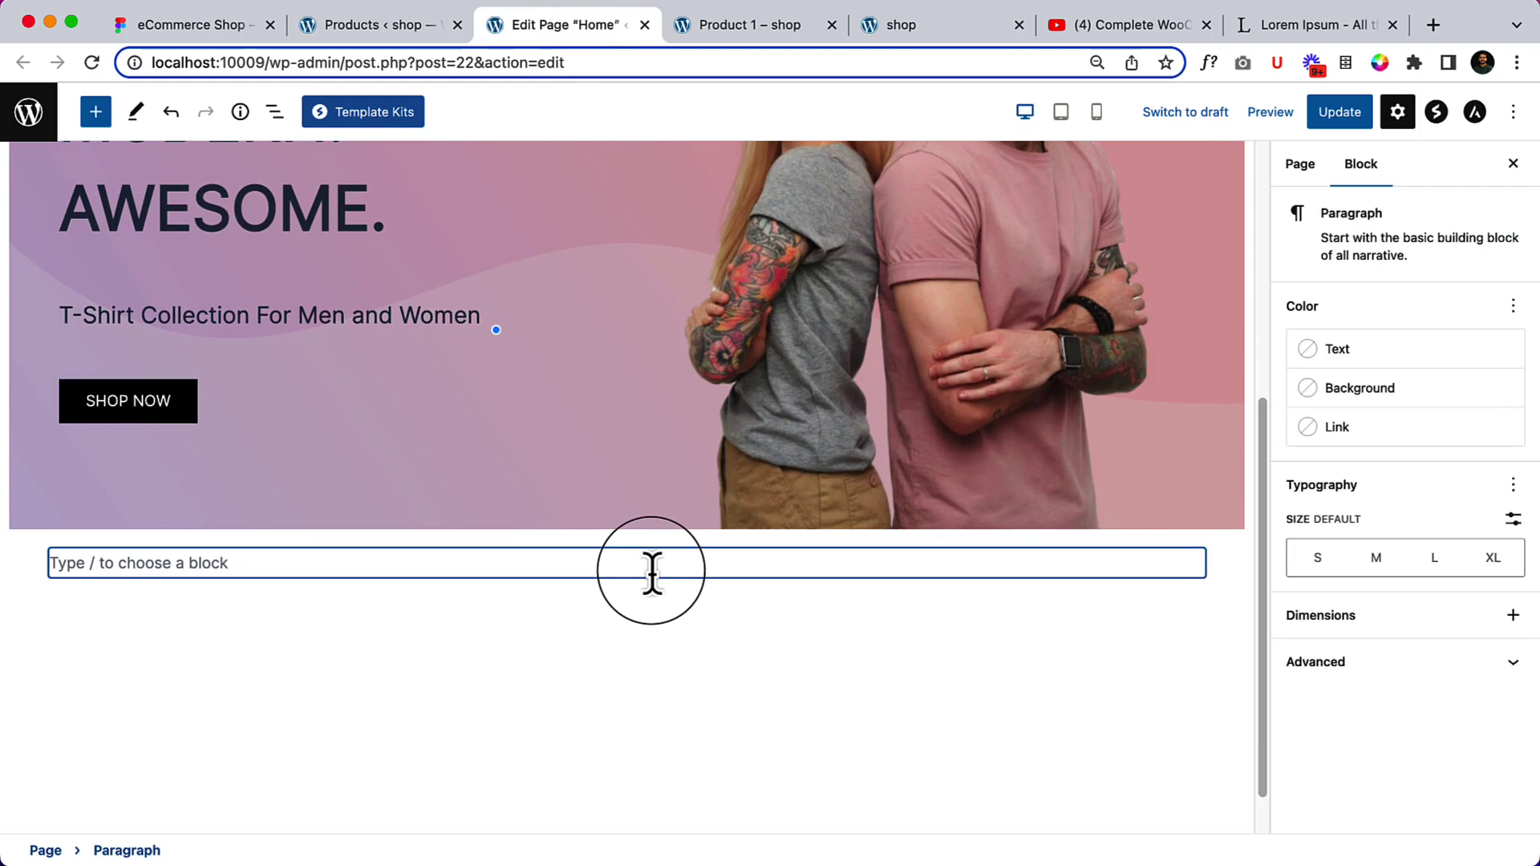
pyautogui.write('/')
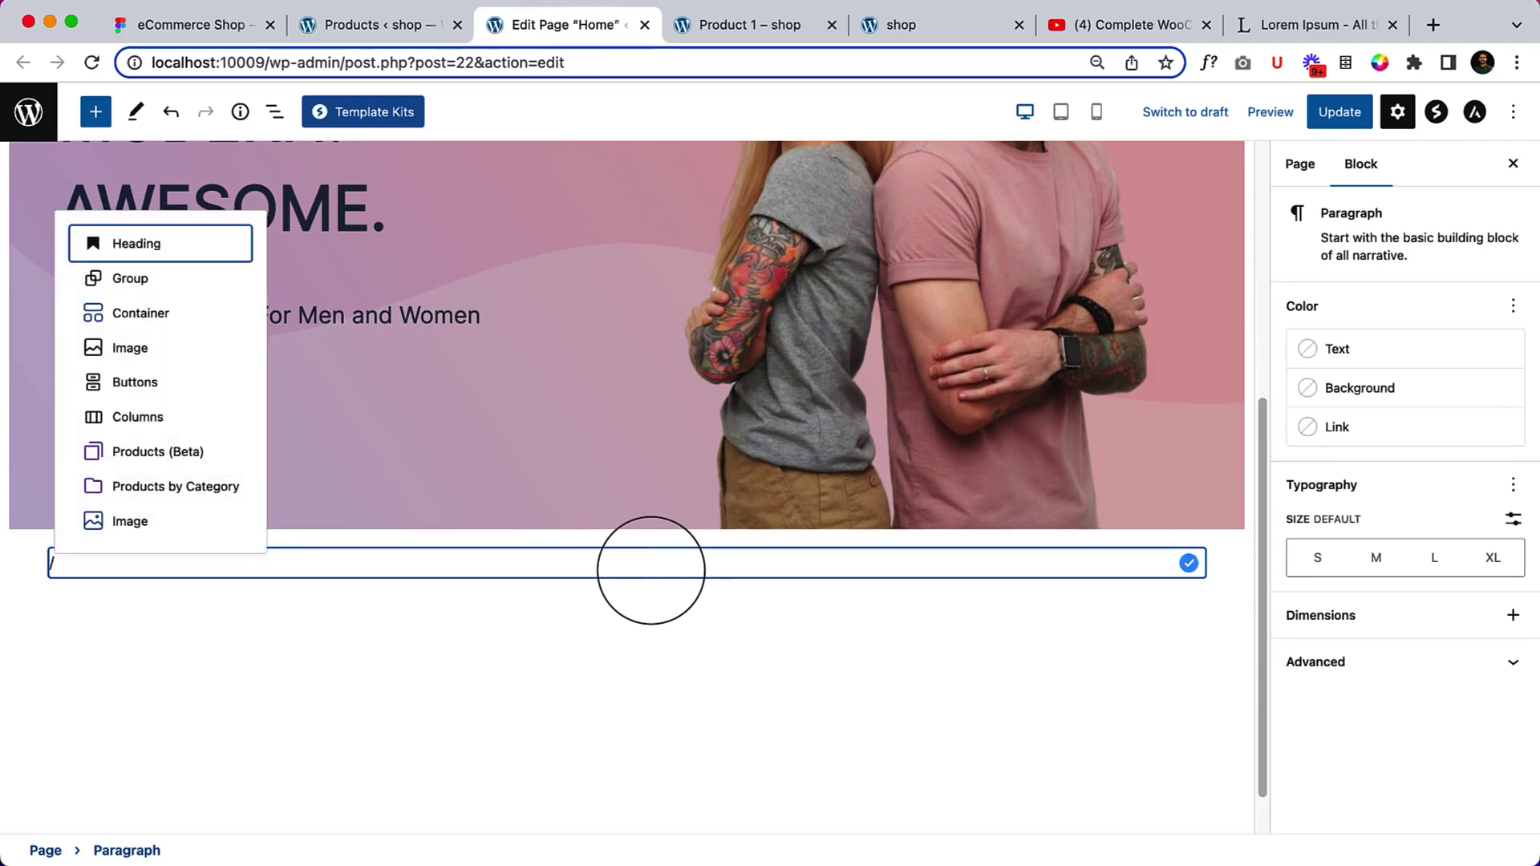
pyautogui.write('contai')
pyautogui.press('Return')
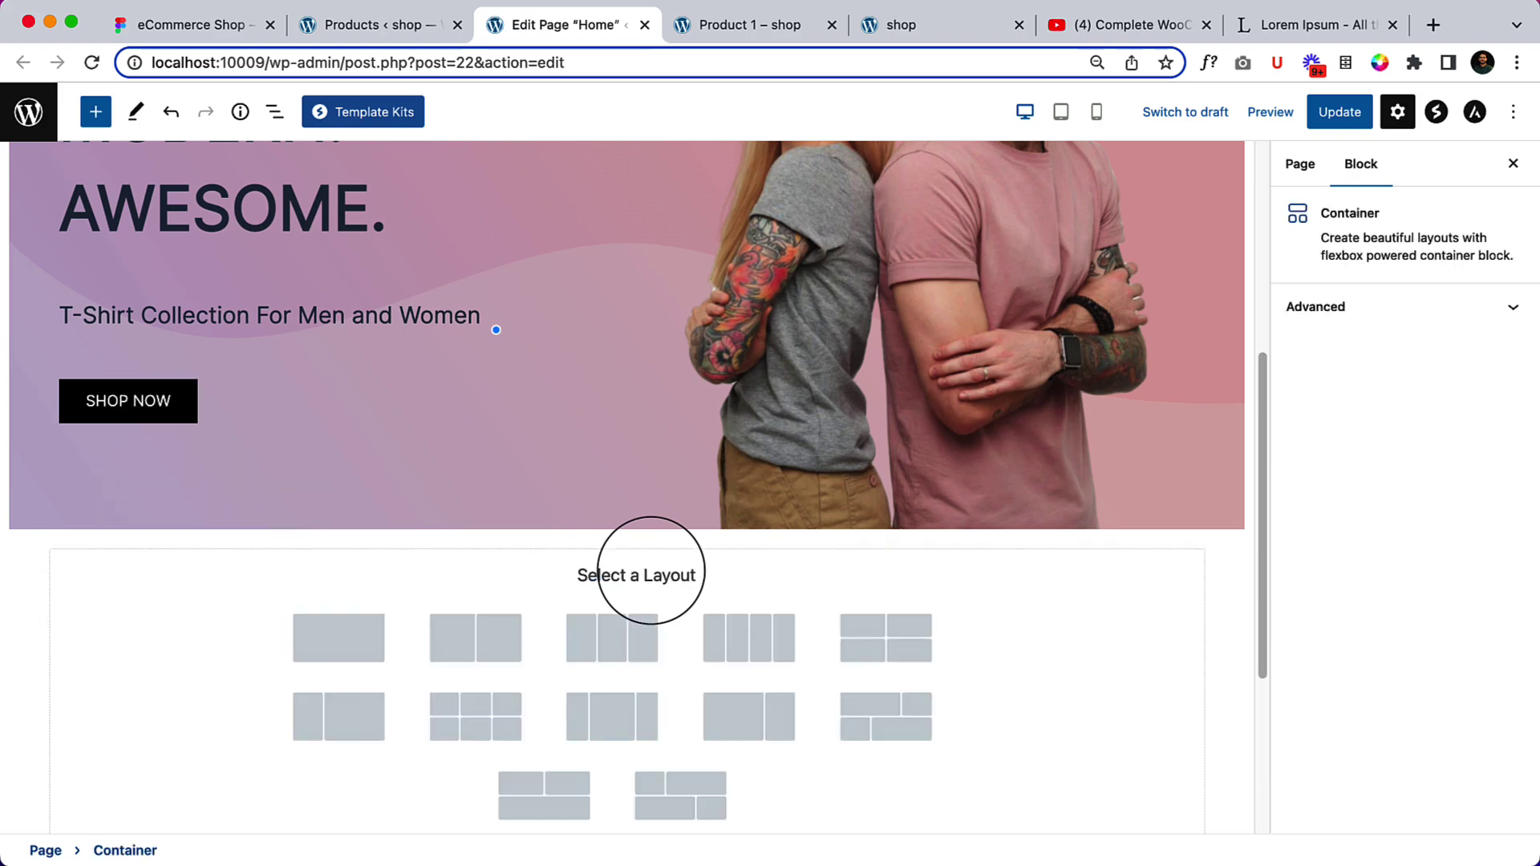
pyautogui.click(351, 630)
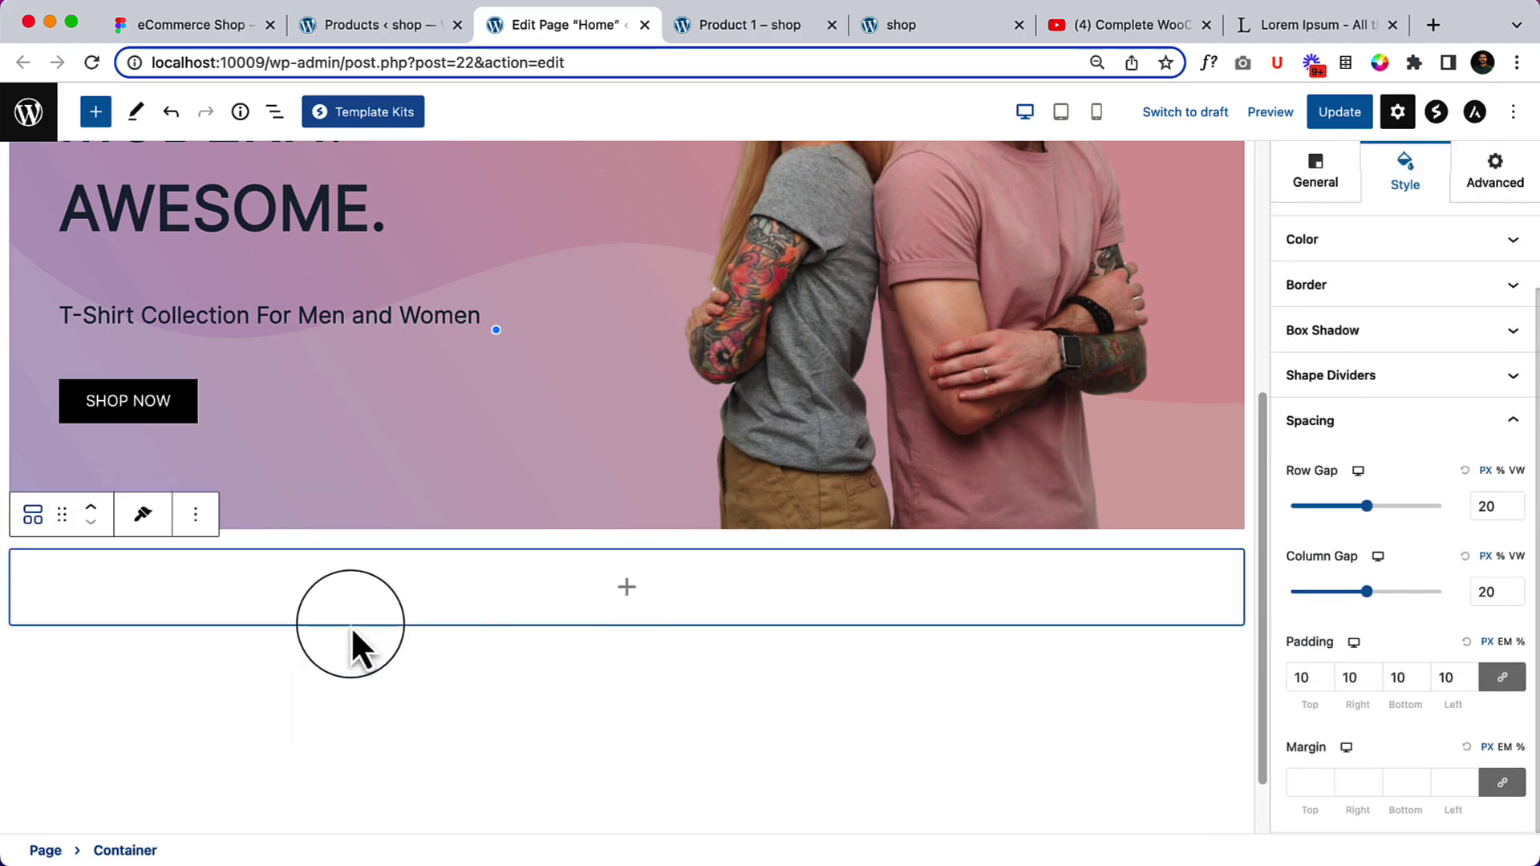
# Add a Group inside the new container with an empty Heading block in it
pyautogui.click(627, 588)
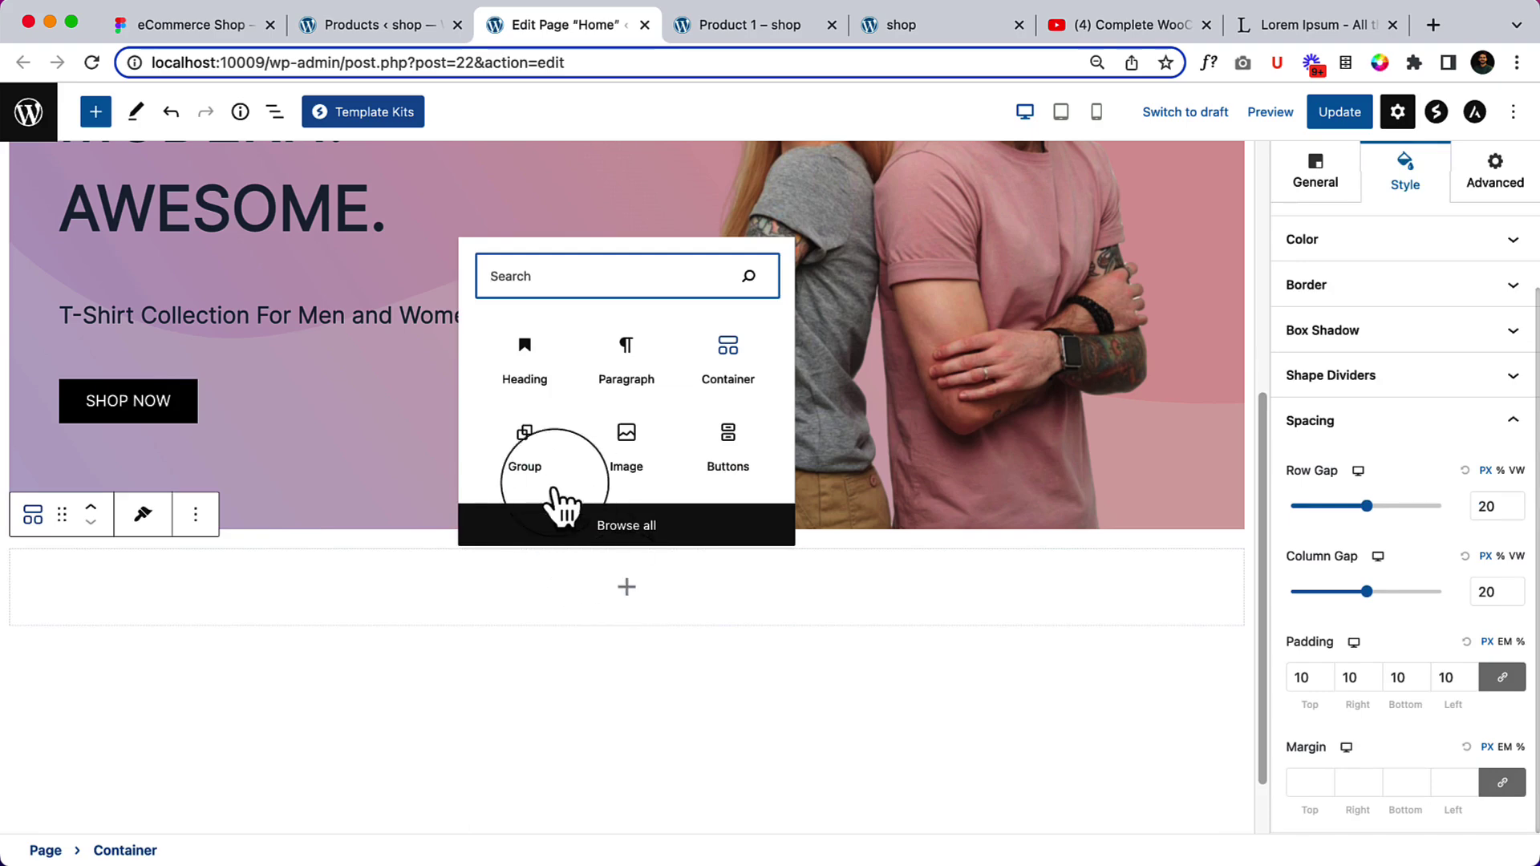
pyautogui.click(529, 456)
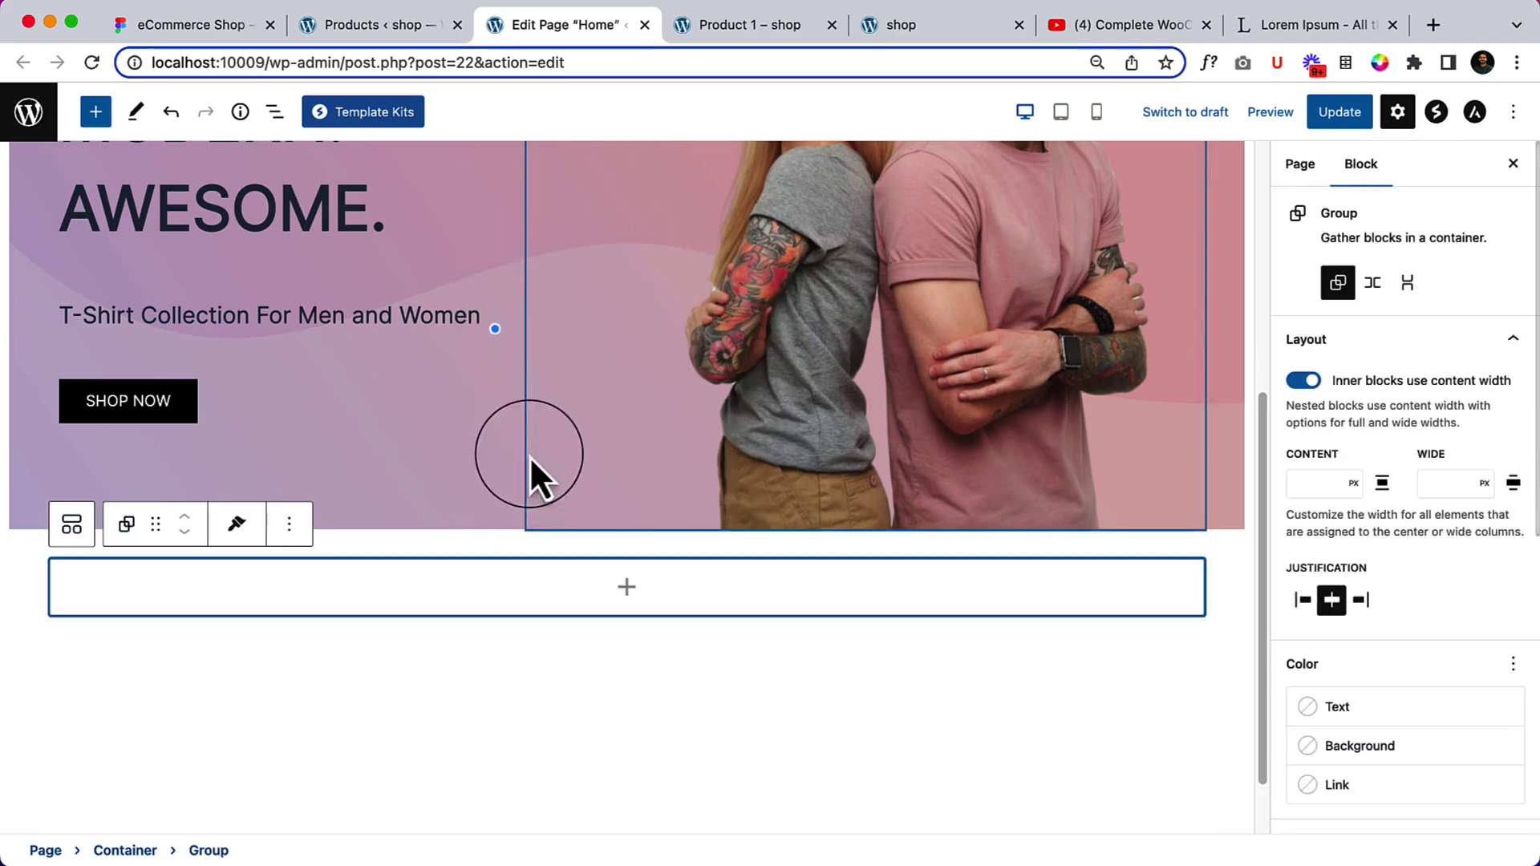
pyautogui.click(631, 582)
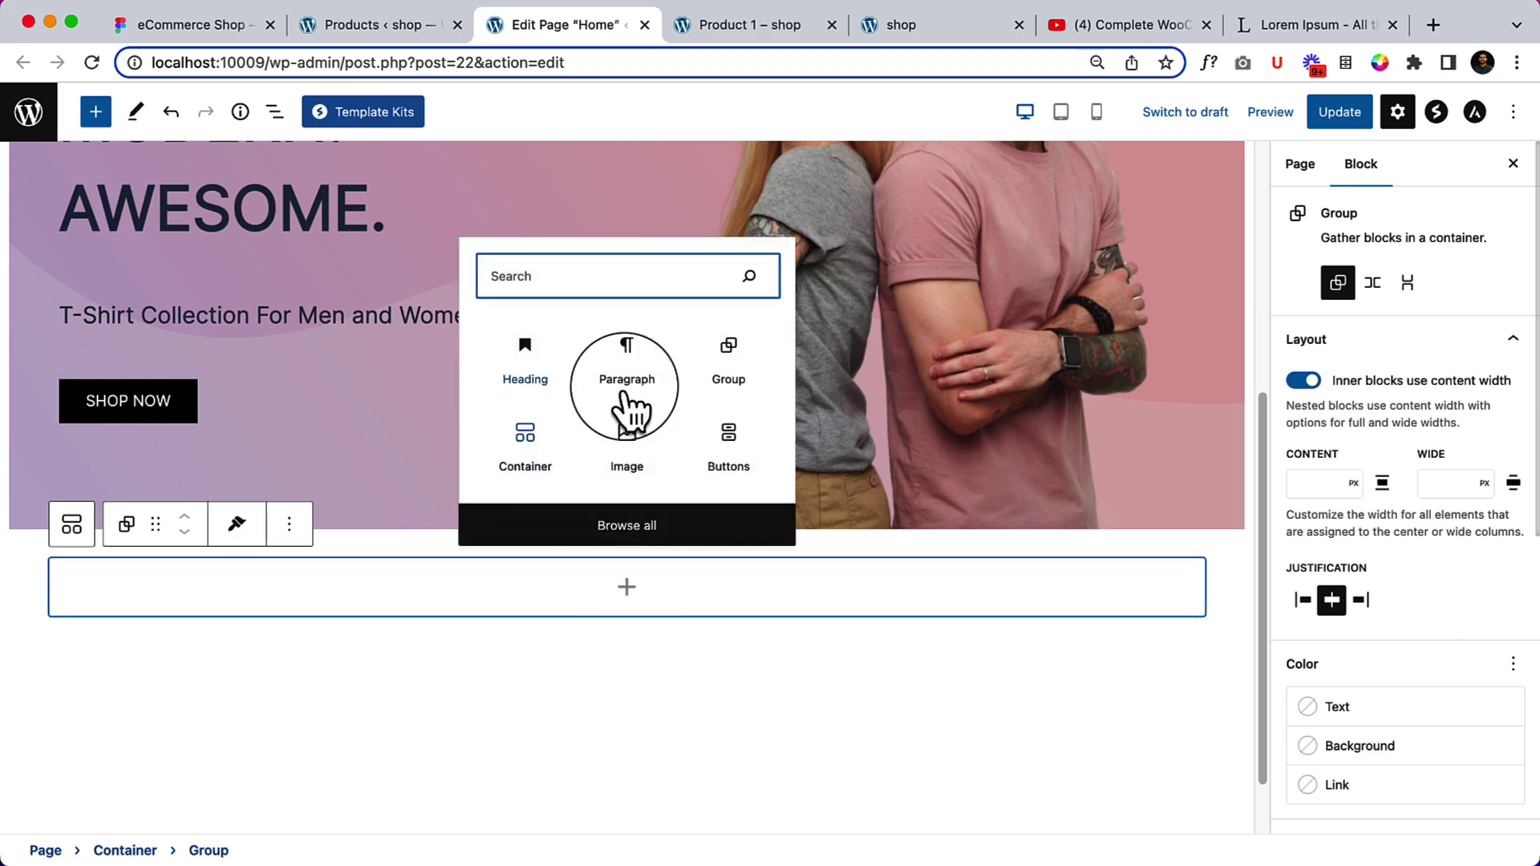
pyautogui.click(533, 365)
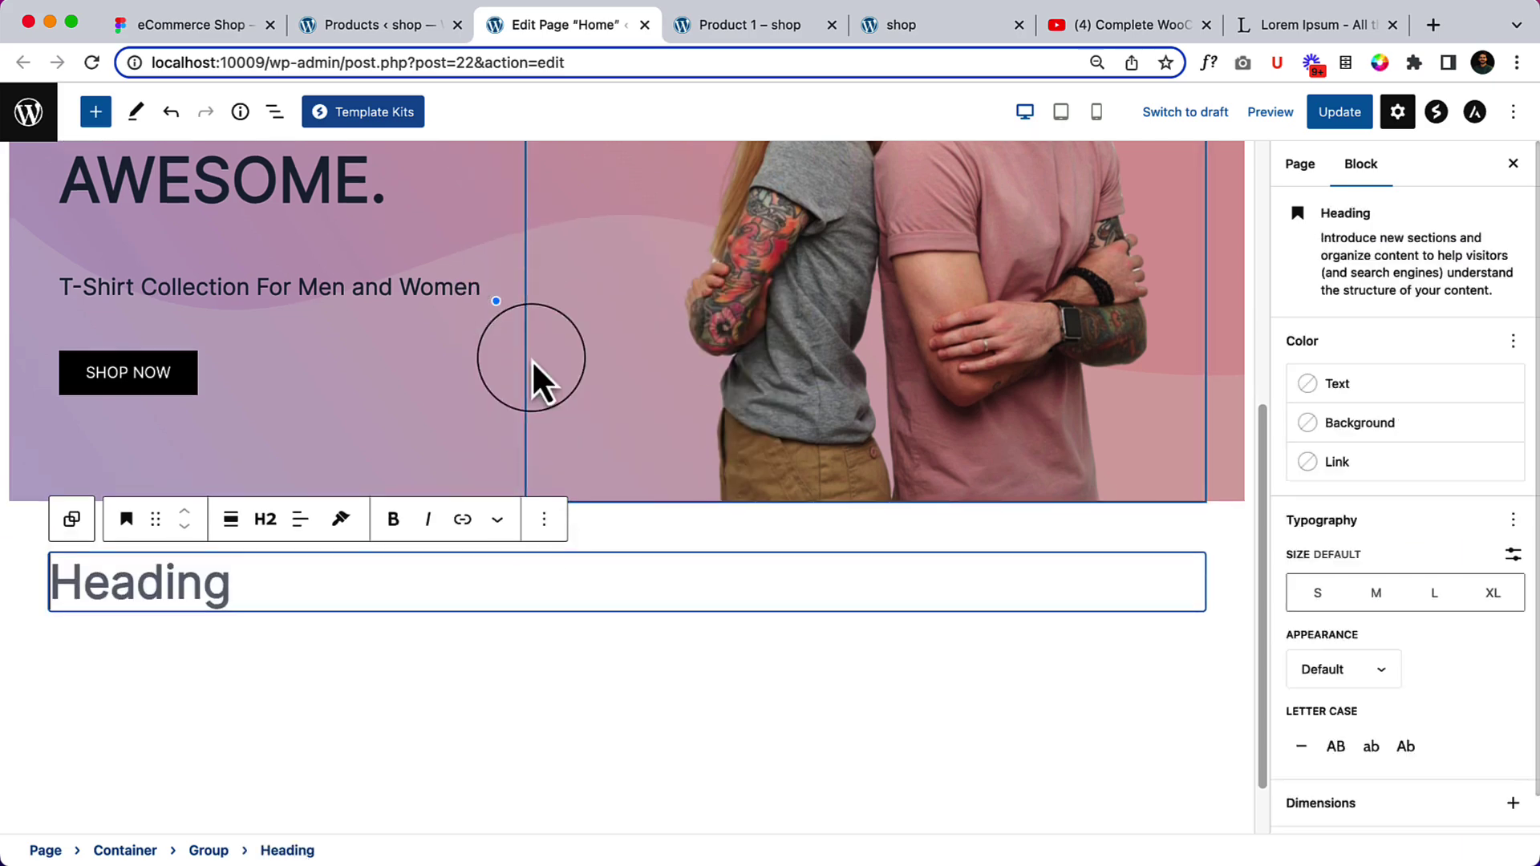
# Paste SUMMER COLLECTION into the heading and make it an H5
pyautogui.write('SUMMER COLLECTION')
pyautogui.click(264, 520)
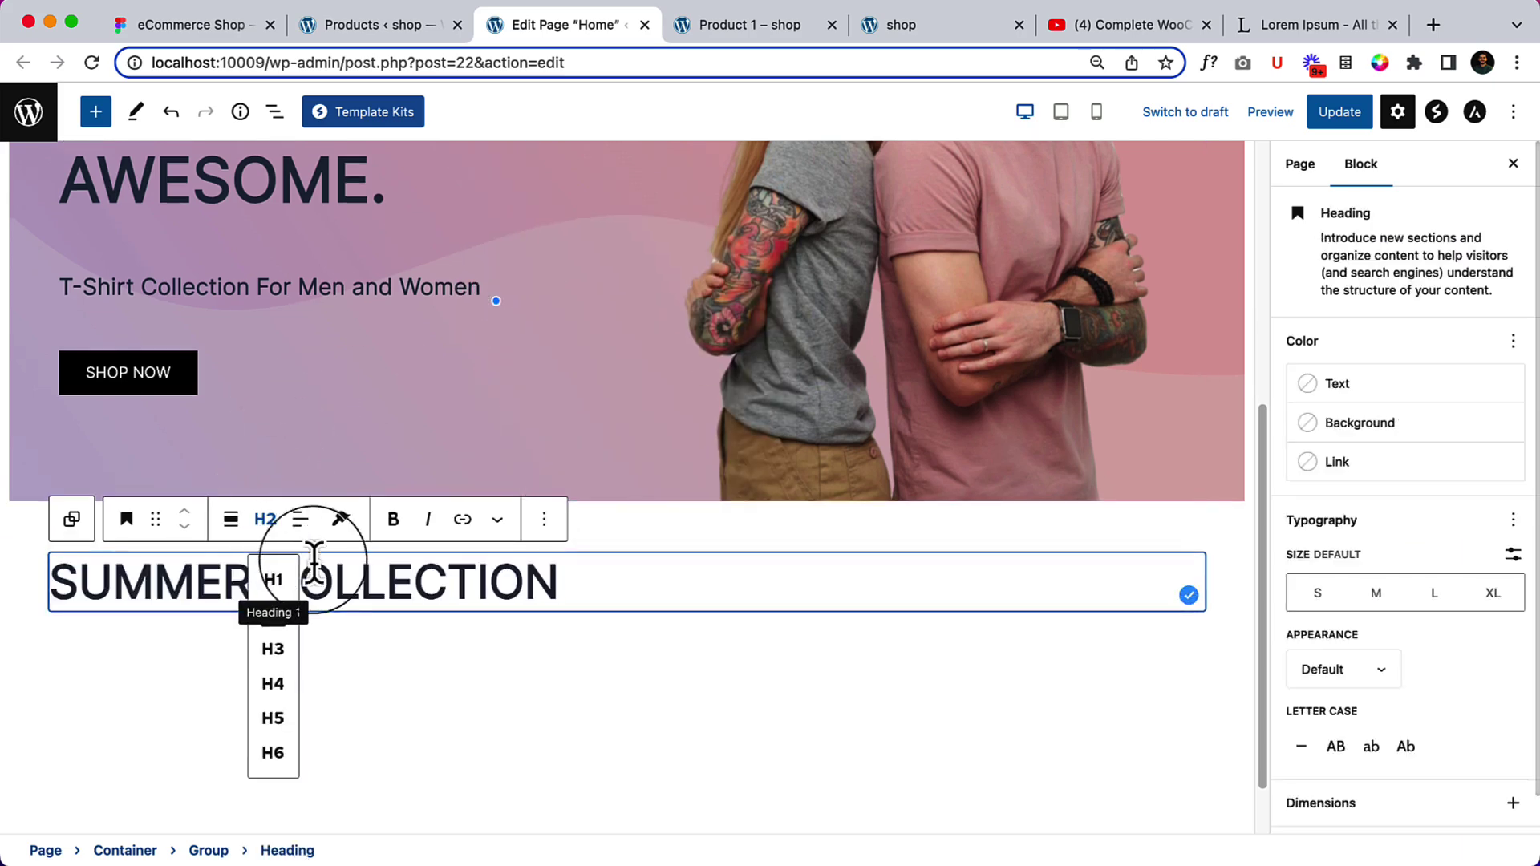
pyautogui.click(282, 726)
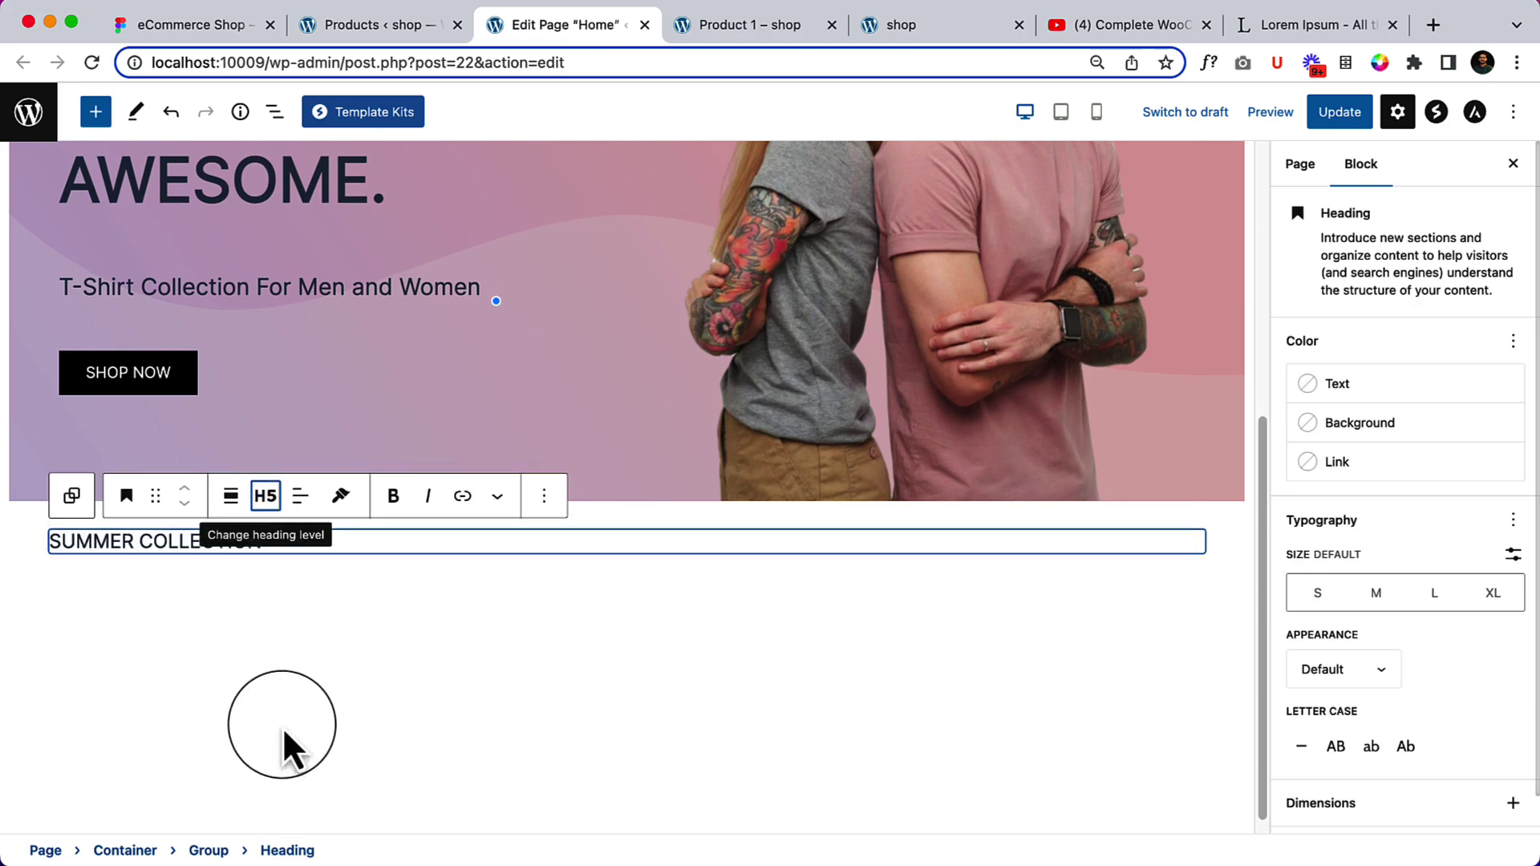
# Duplicate the heading, replace its text with Popular T-Shirts copied from Figma, and make it H2
pyautogui.click(229, 37)
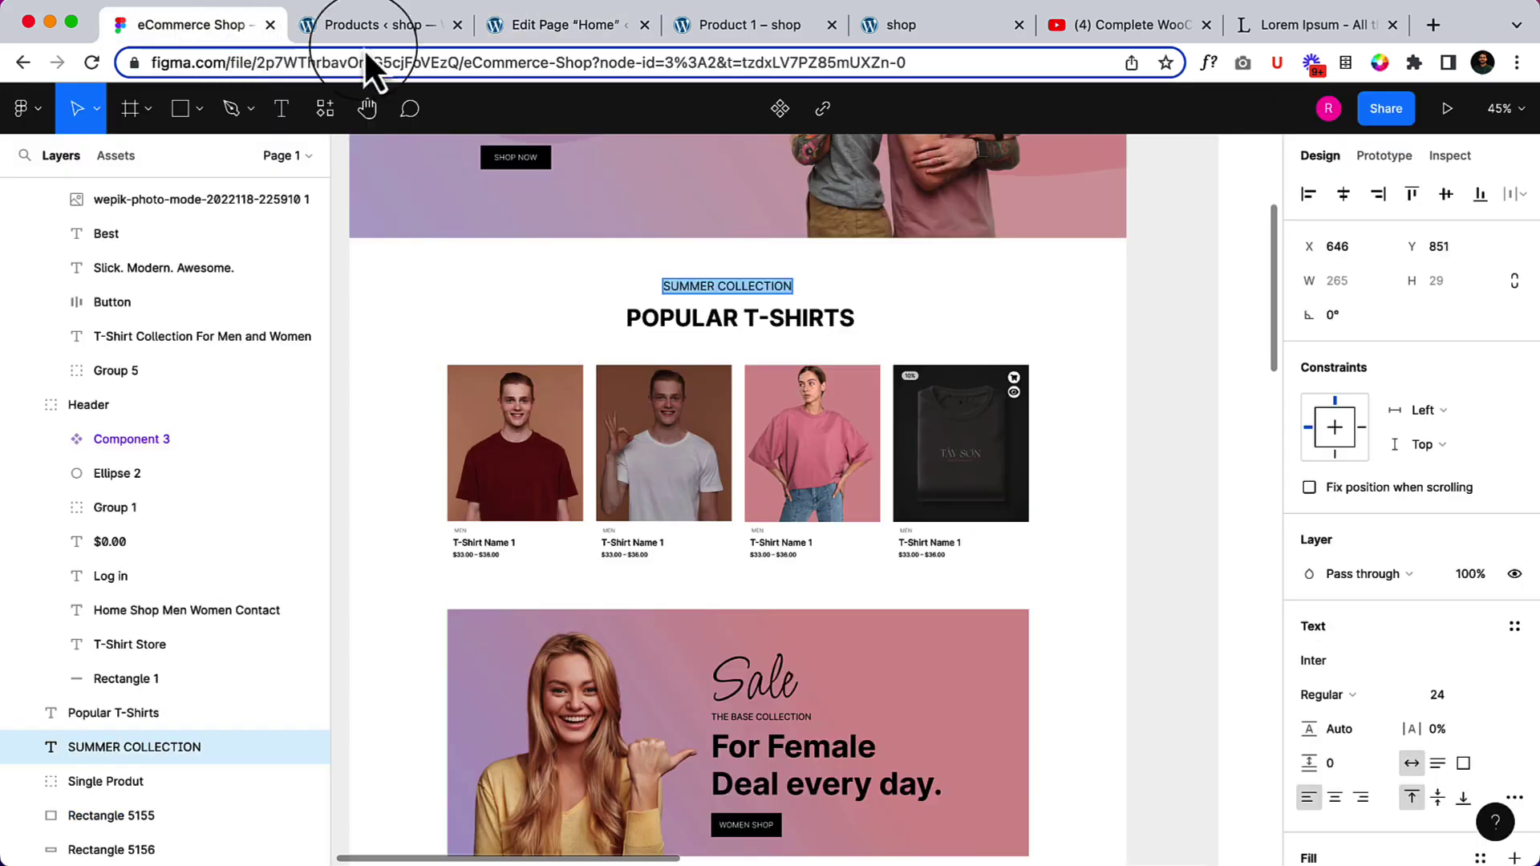
pyautogui.doubleClick(683, 325)
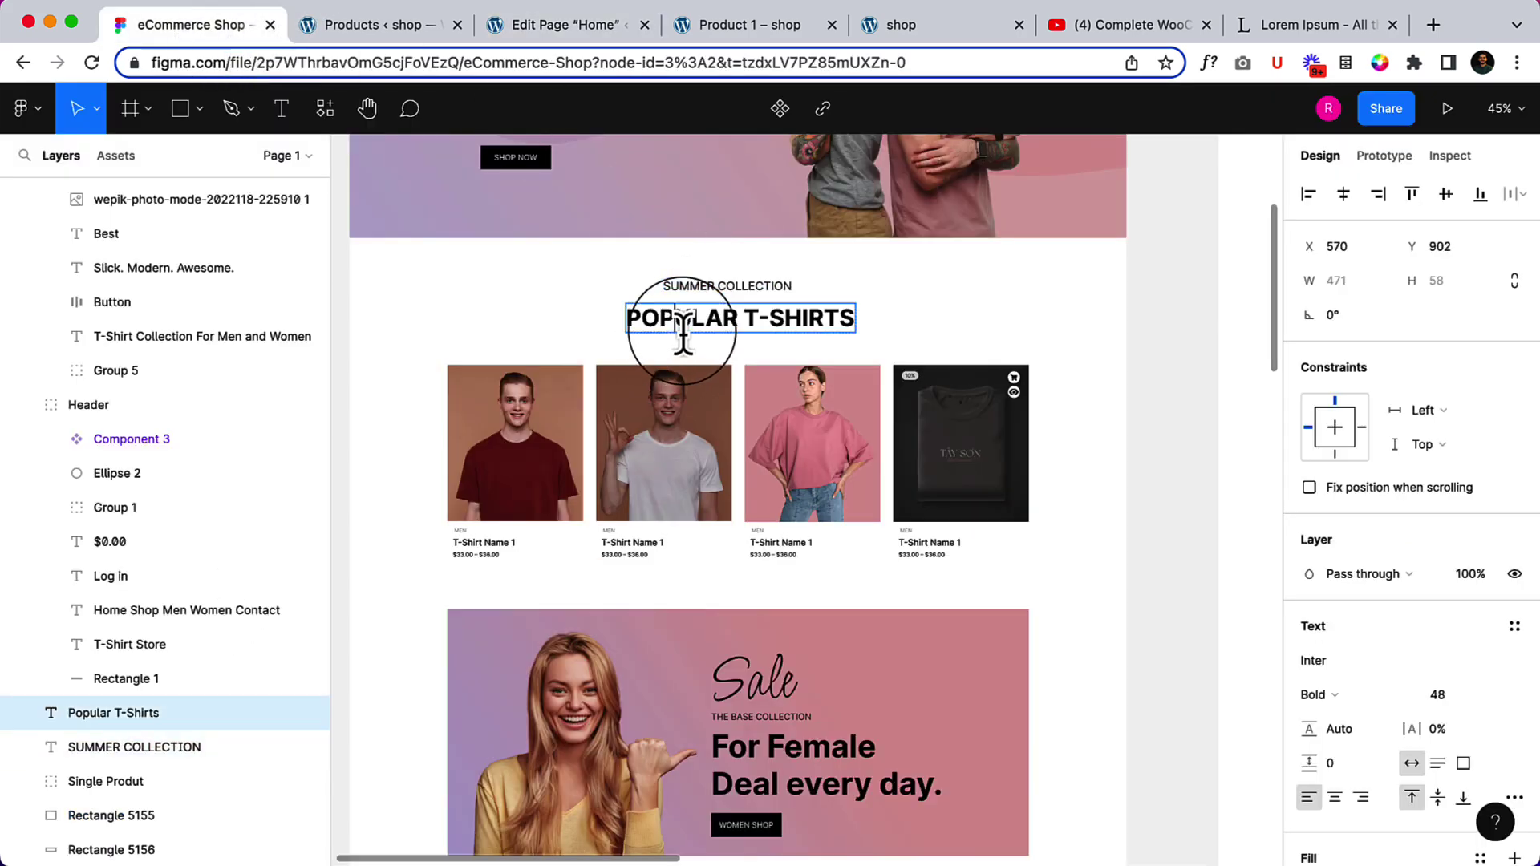
pyautogui.click(561, 22)
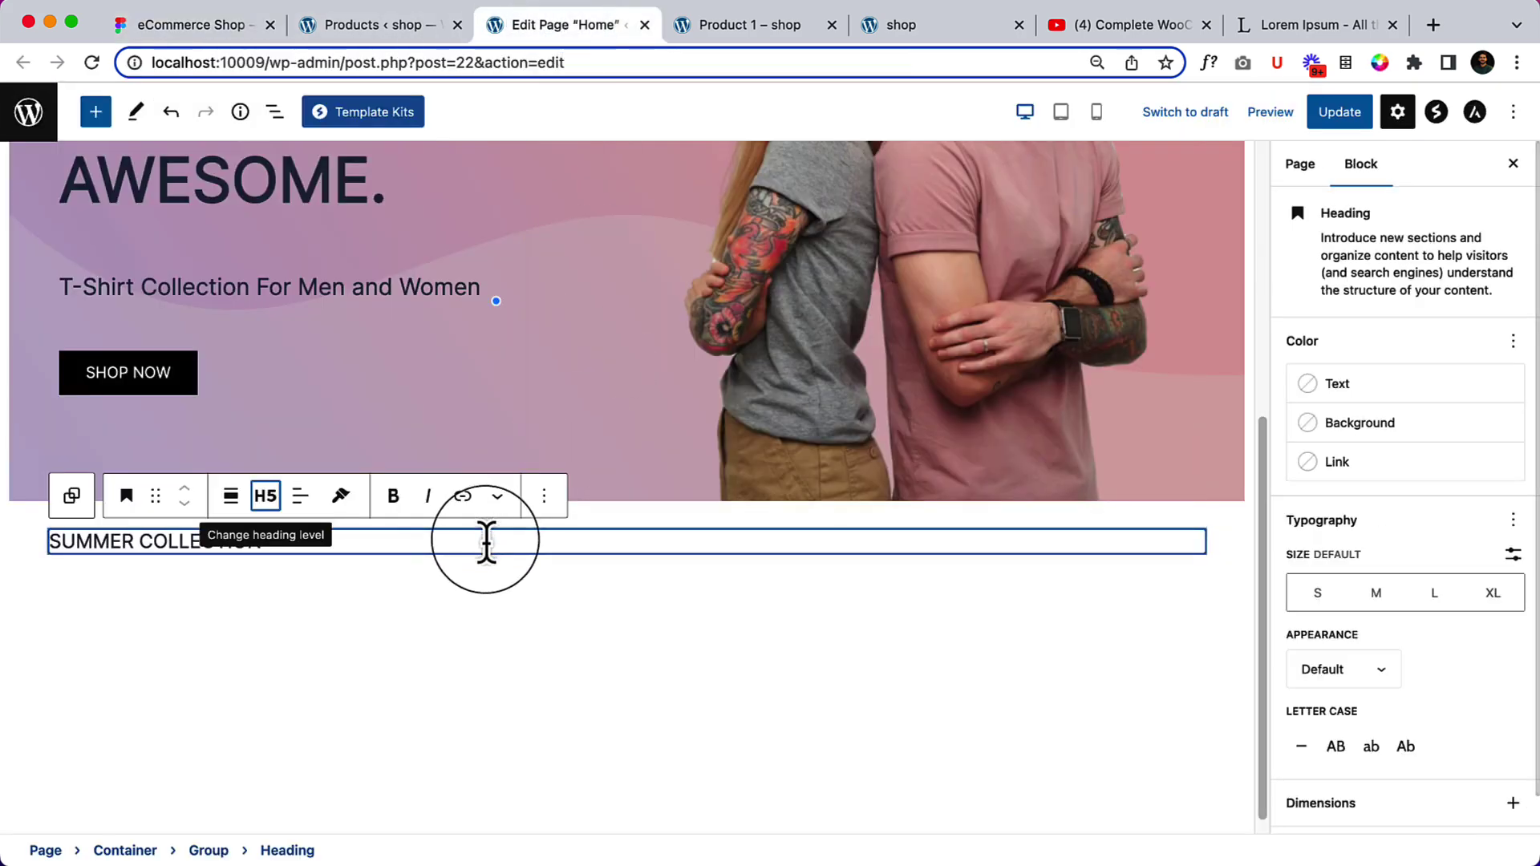
pyautogui.click(544, 496)
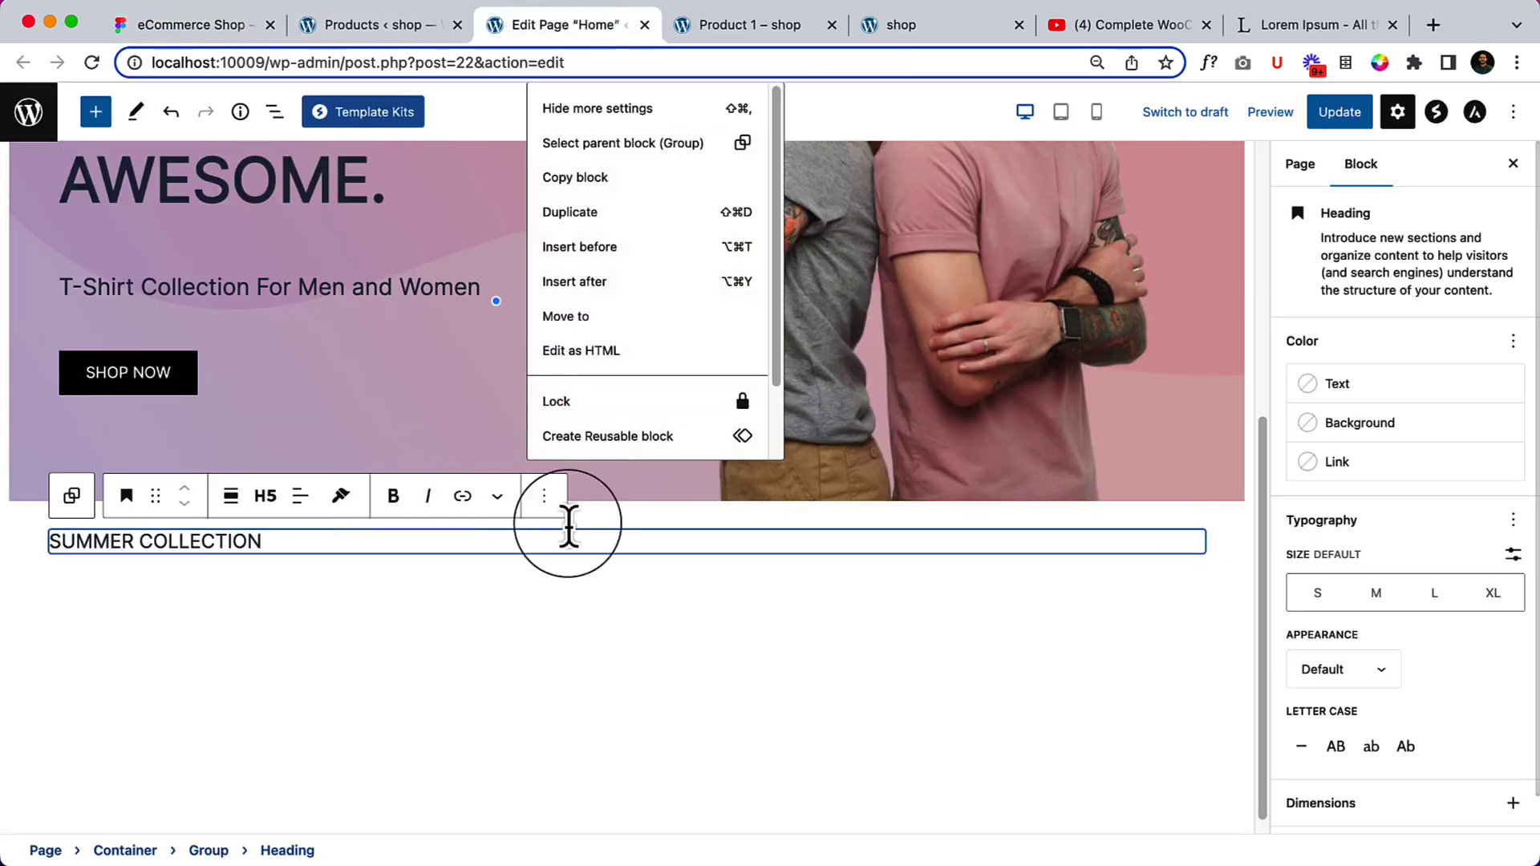
pyautogui.click(677, 212)
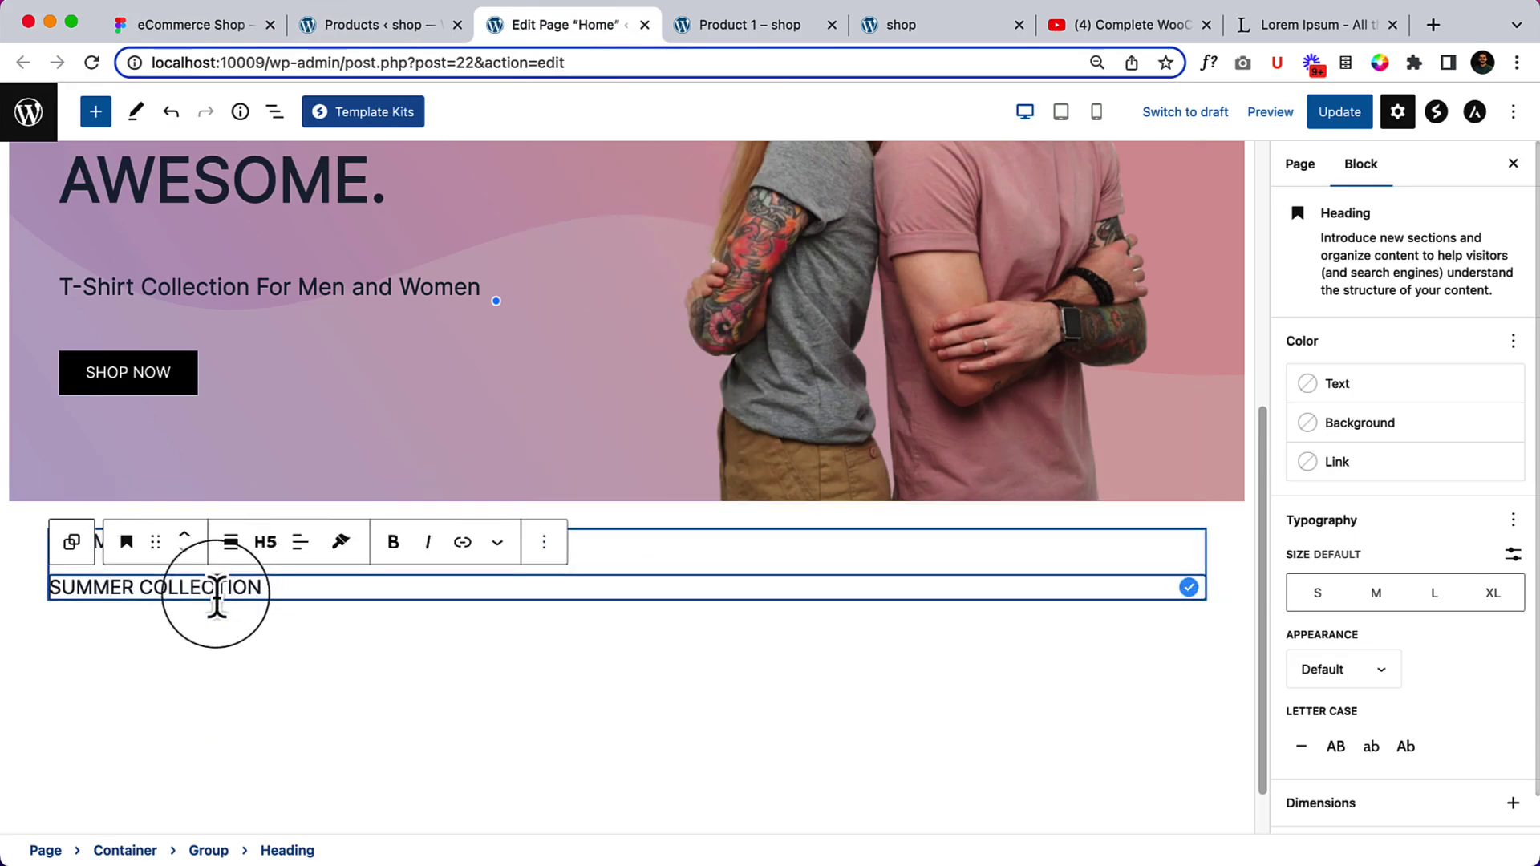
pyautogui.write('Popular T-Shirts')
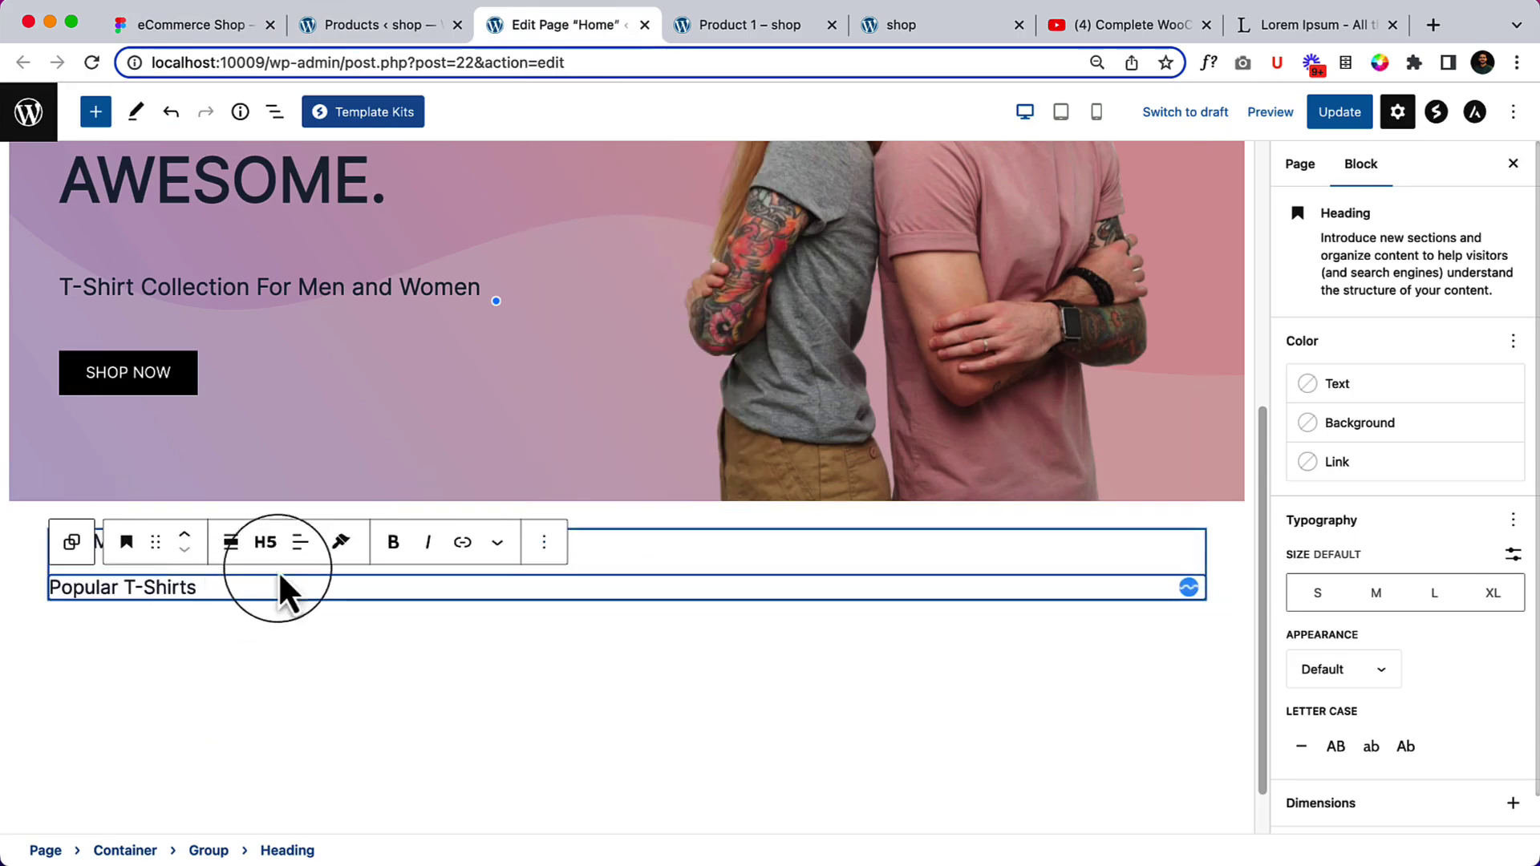
pyautogui.click(265, 543)
pyautogui.click(270, 638)
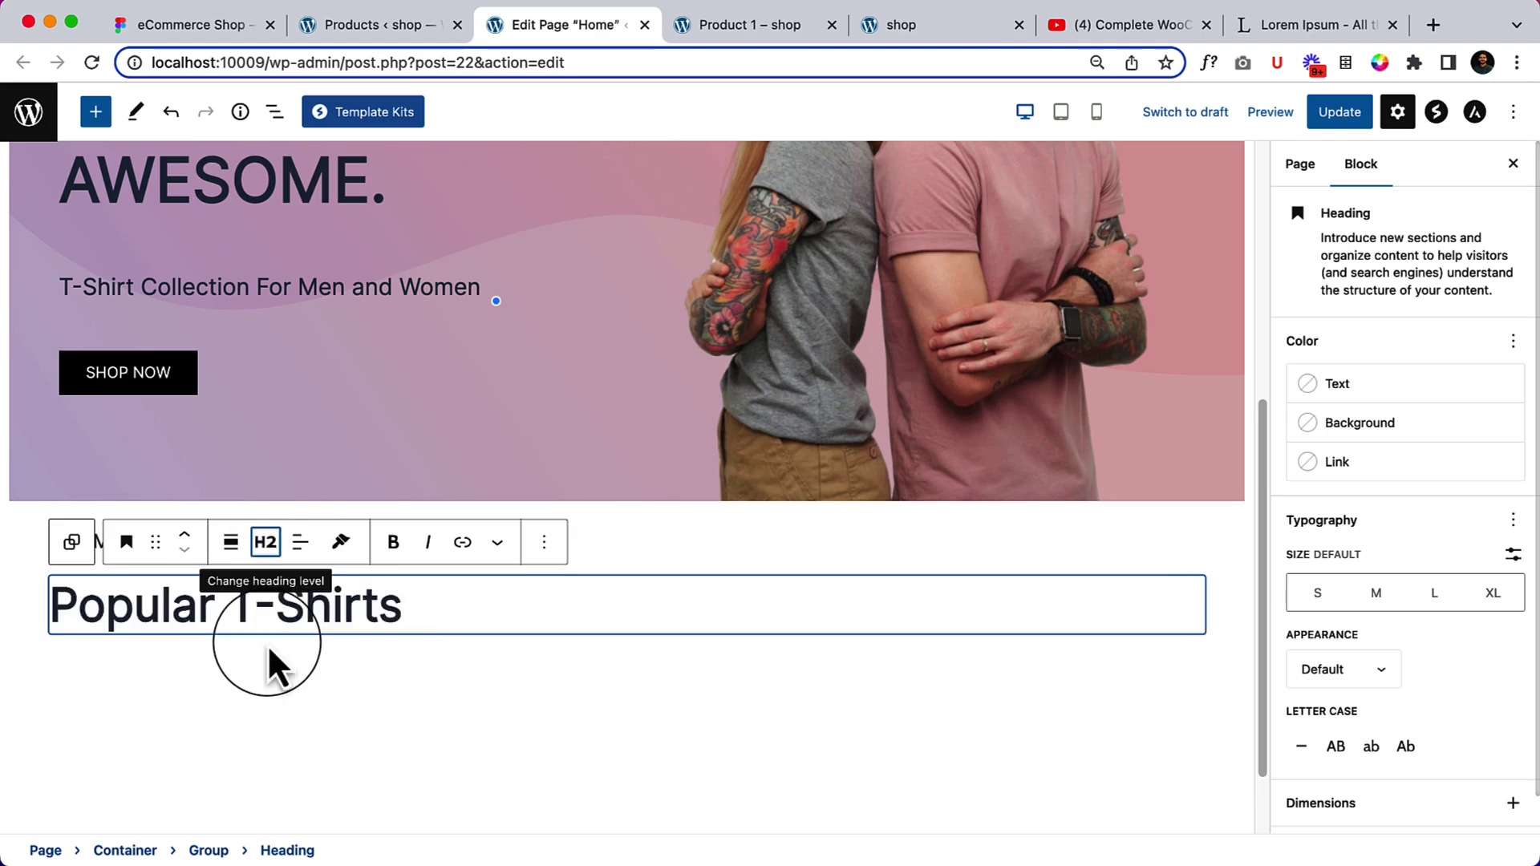
# Centre-align both the Popular T-Shirts and SUMMER COLLECTION headings
pyautogui.click(303, 554)
pyautogui.click(345, 636)
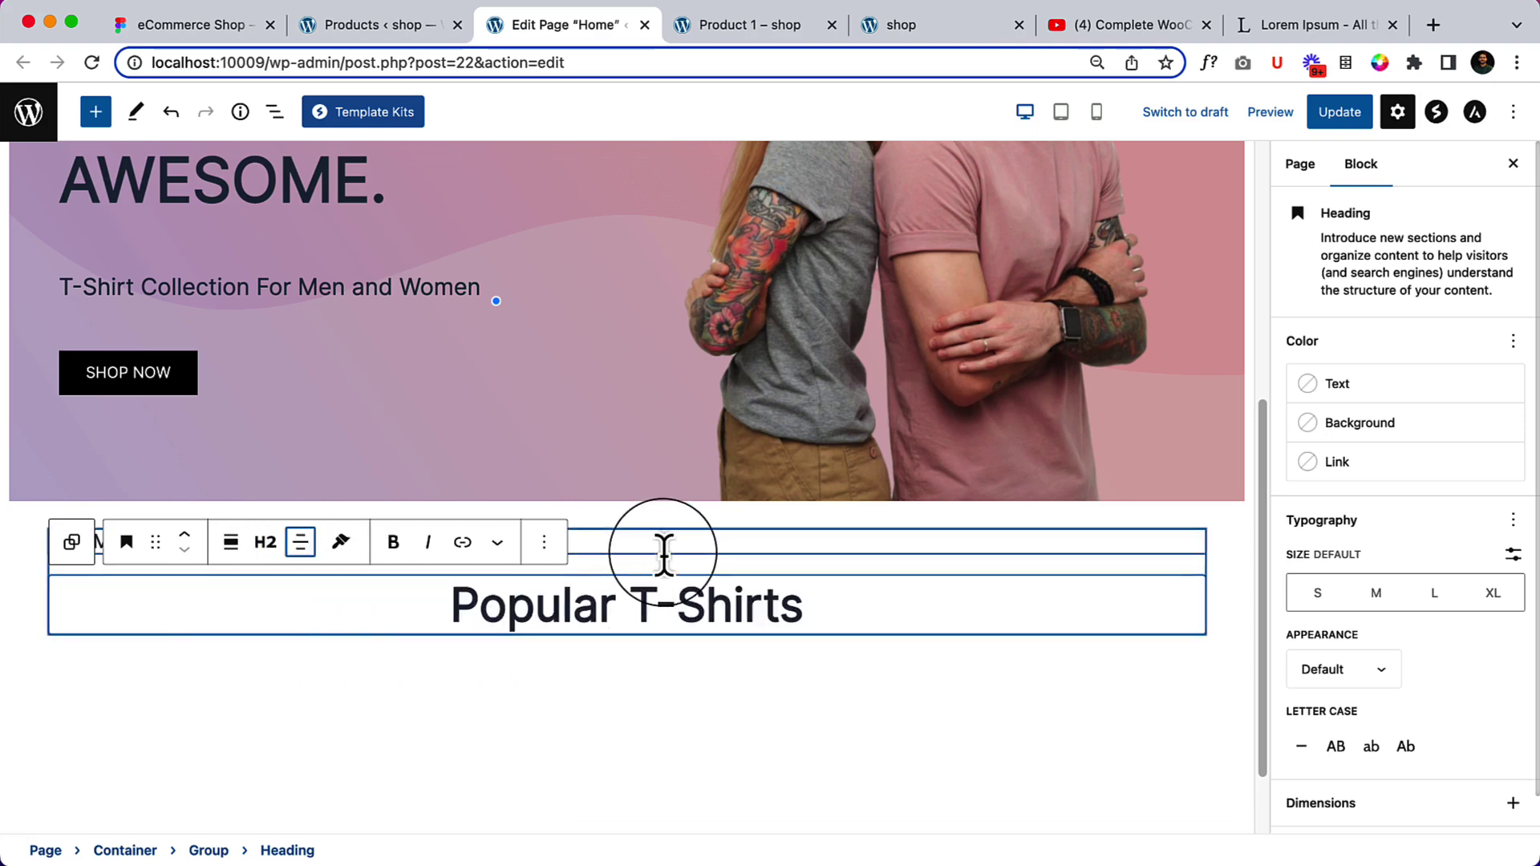
pyautogui.click(665, 553)
pyautogui.click(302, 519)
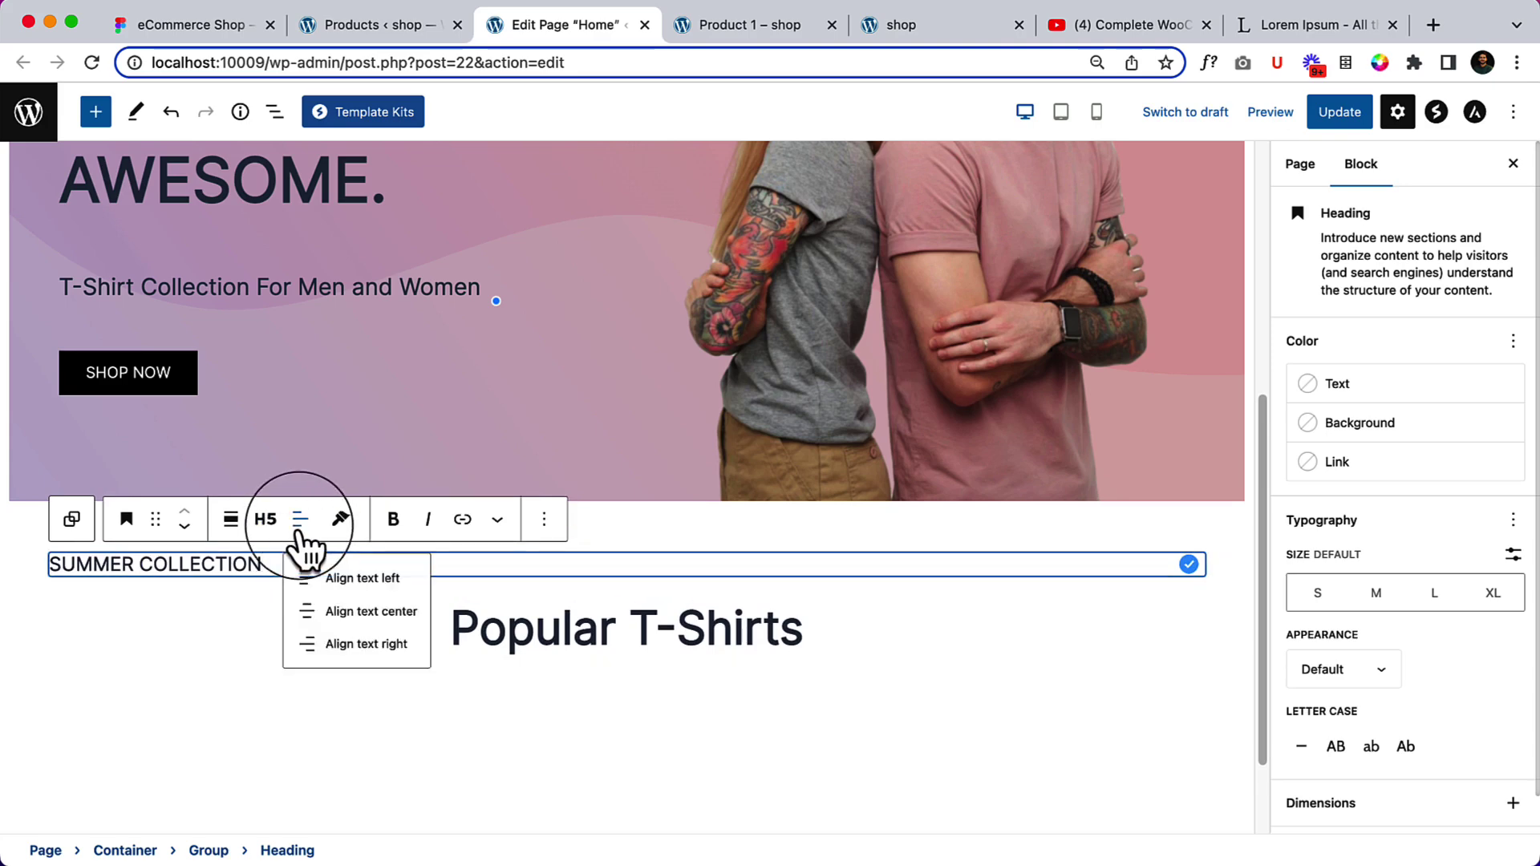
pyautogui.click(385, 615)
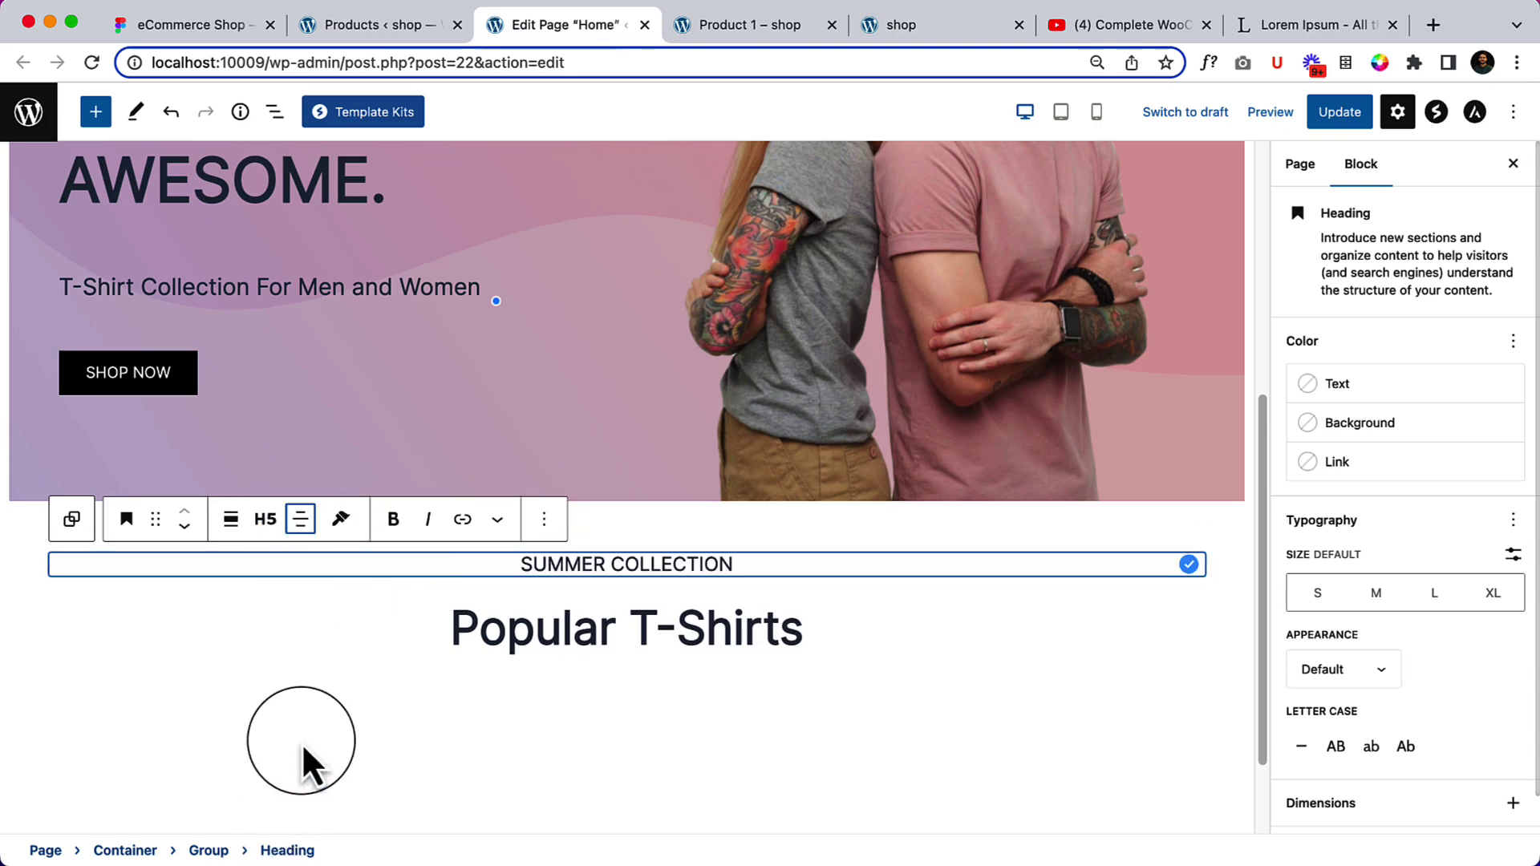
pyautogui.click(302, 743)
# In List View, drag the empty paragraph into the top of the Group
pyautogui.click(512, 698)
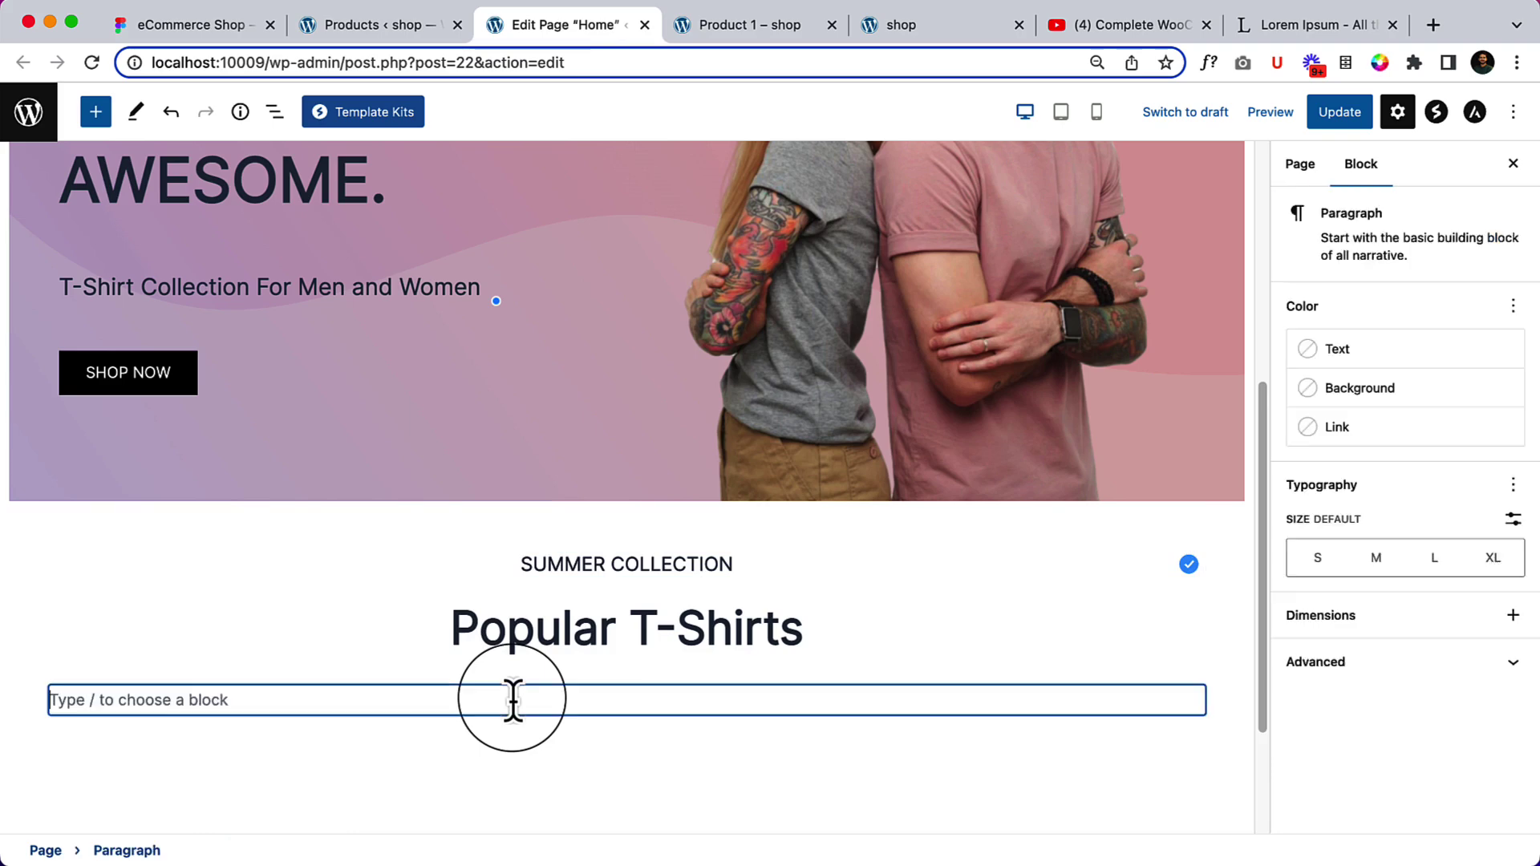
pyautogui.click(271, 116)
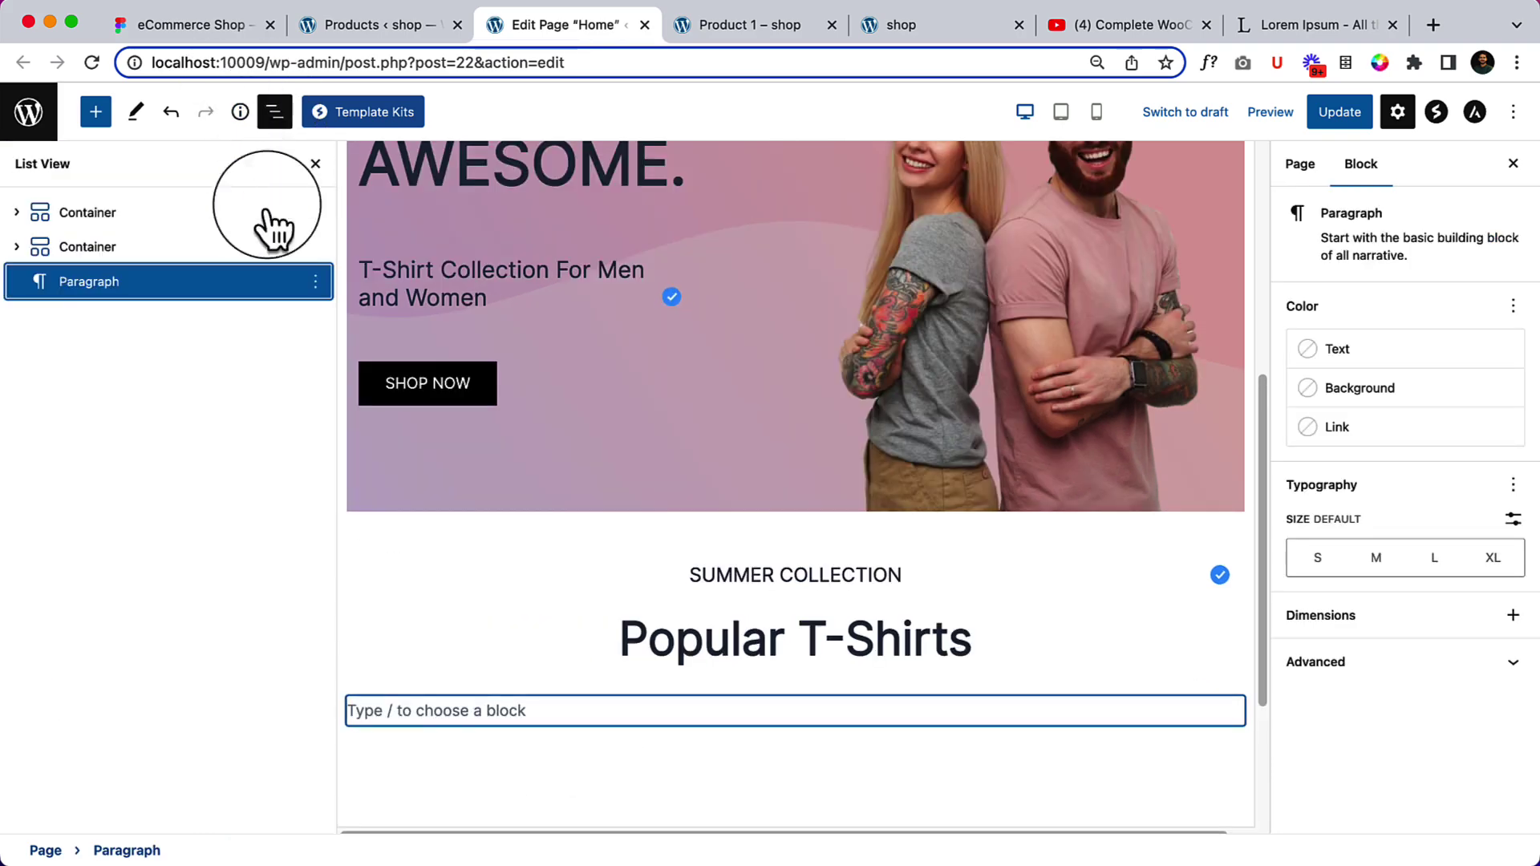
pyautogui.click(84, 249)
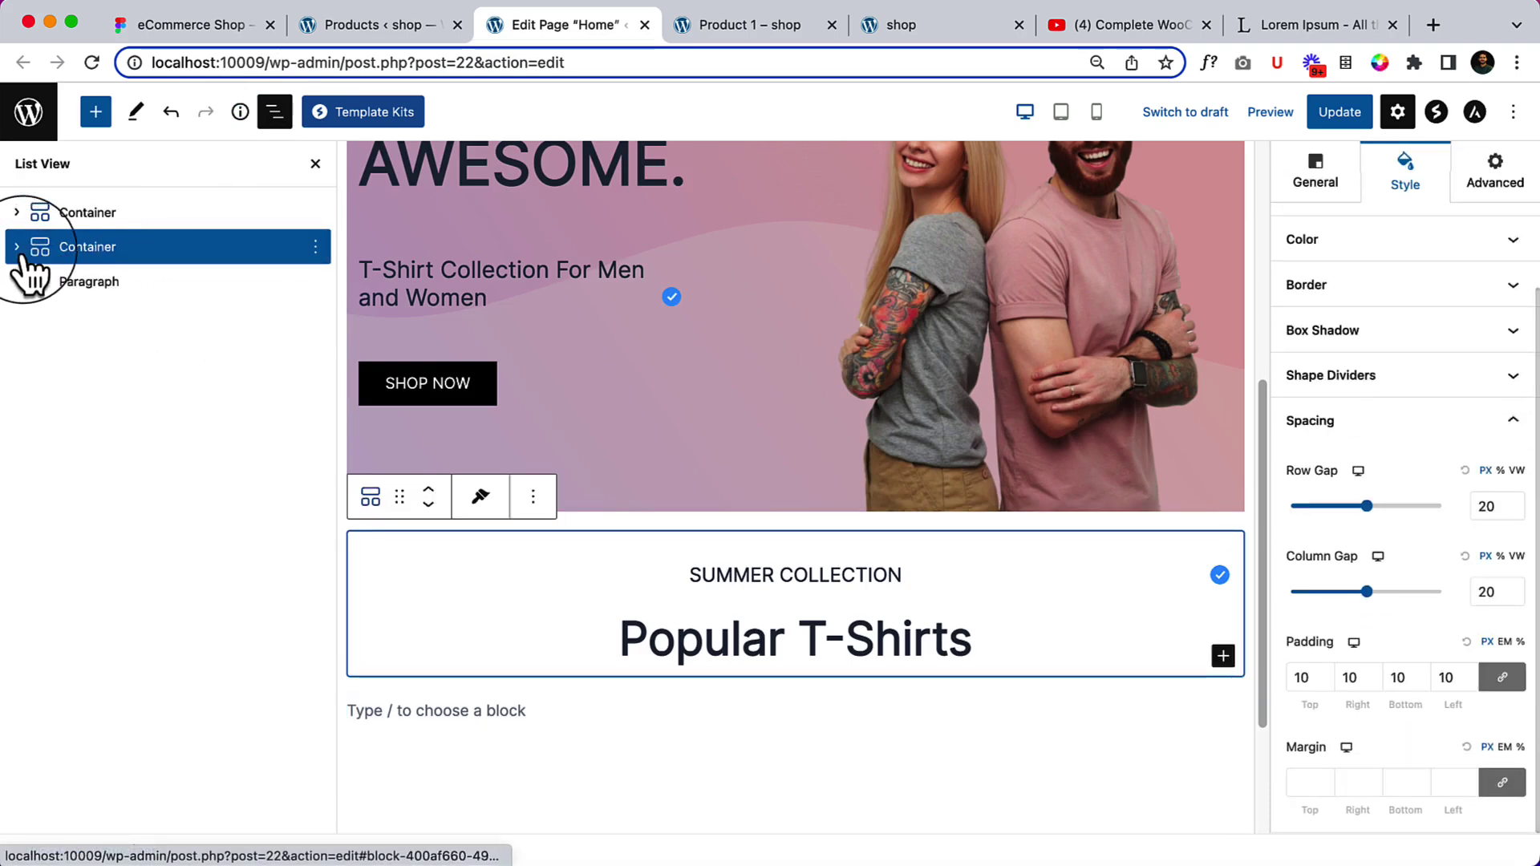
pyautogui.click(17, 248)
pyautogui.click(135, 283)
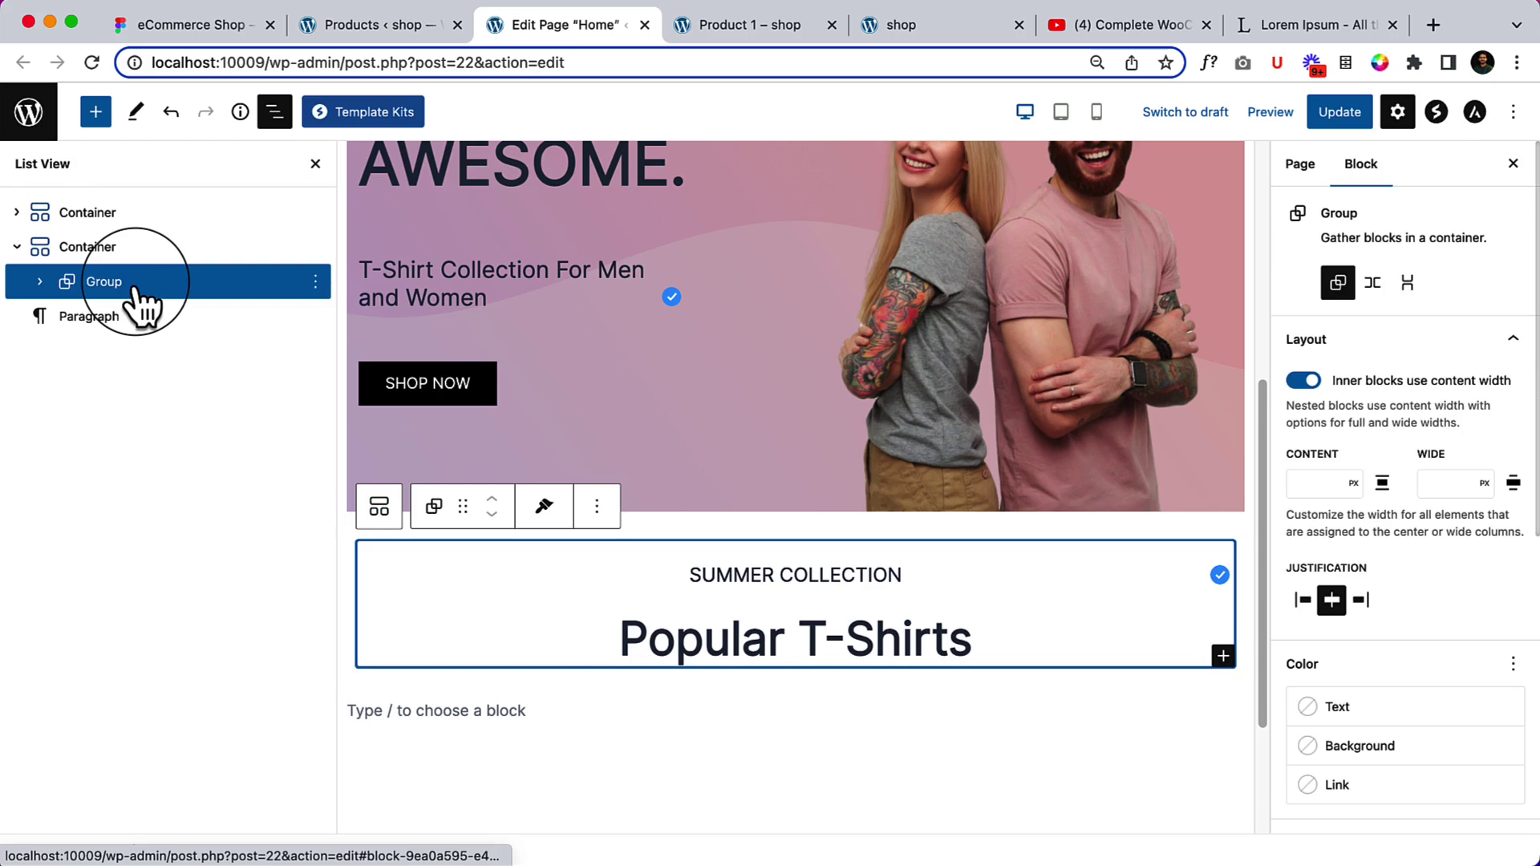
pyautogui.click(216, 311)
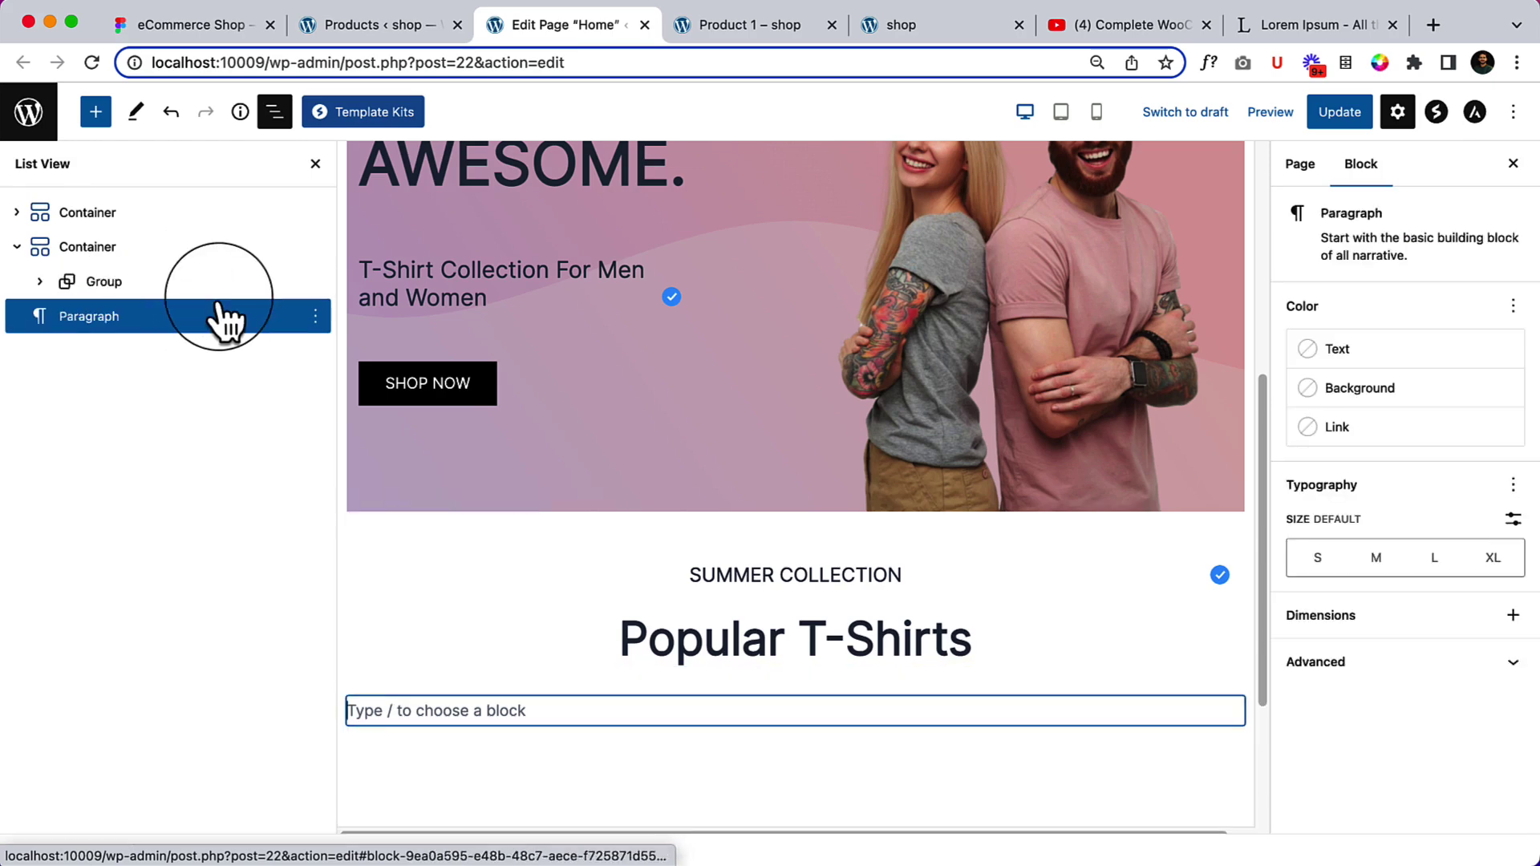
pyautogui.press('Up')
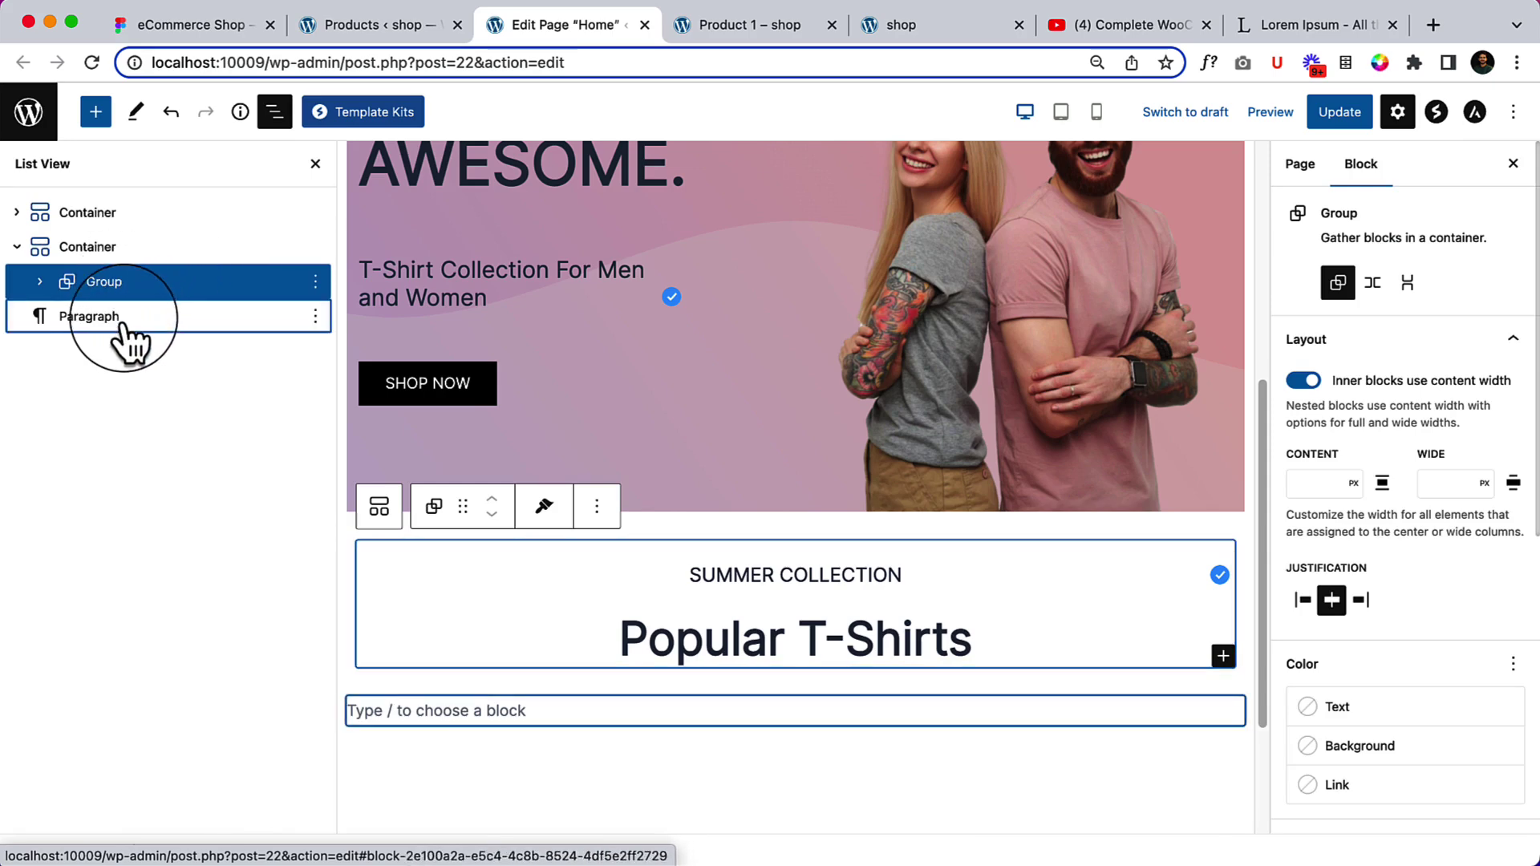
pyautogui.moveTo(122, 331); pyautogui.dragTo(184, 295)
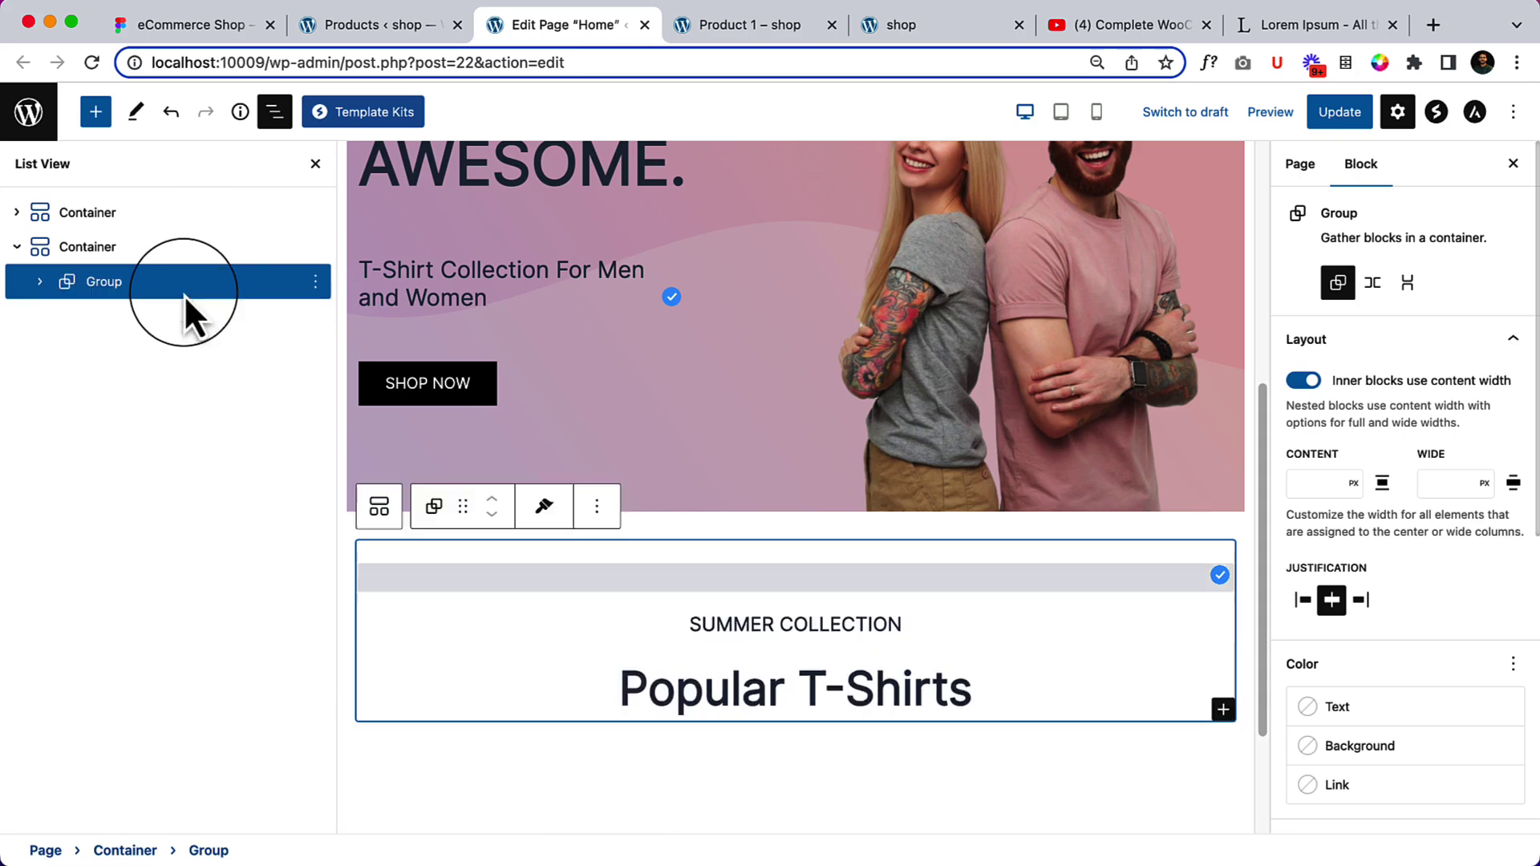
# Type test text 'sd' in the paragraph, move it below Popular T-Shirts, then delete it
pyautogui.click(1100, 561)
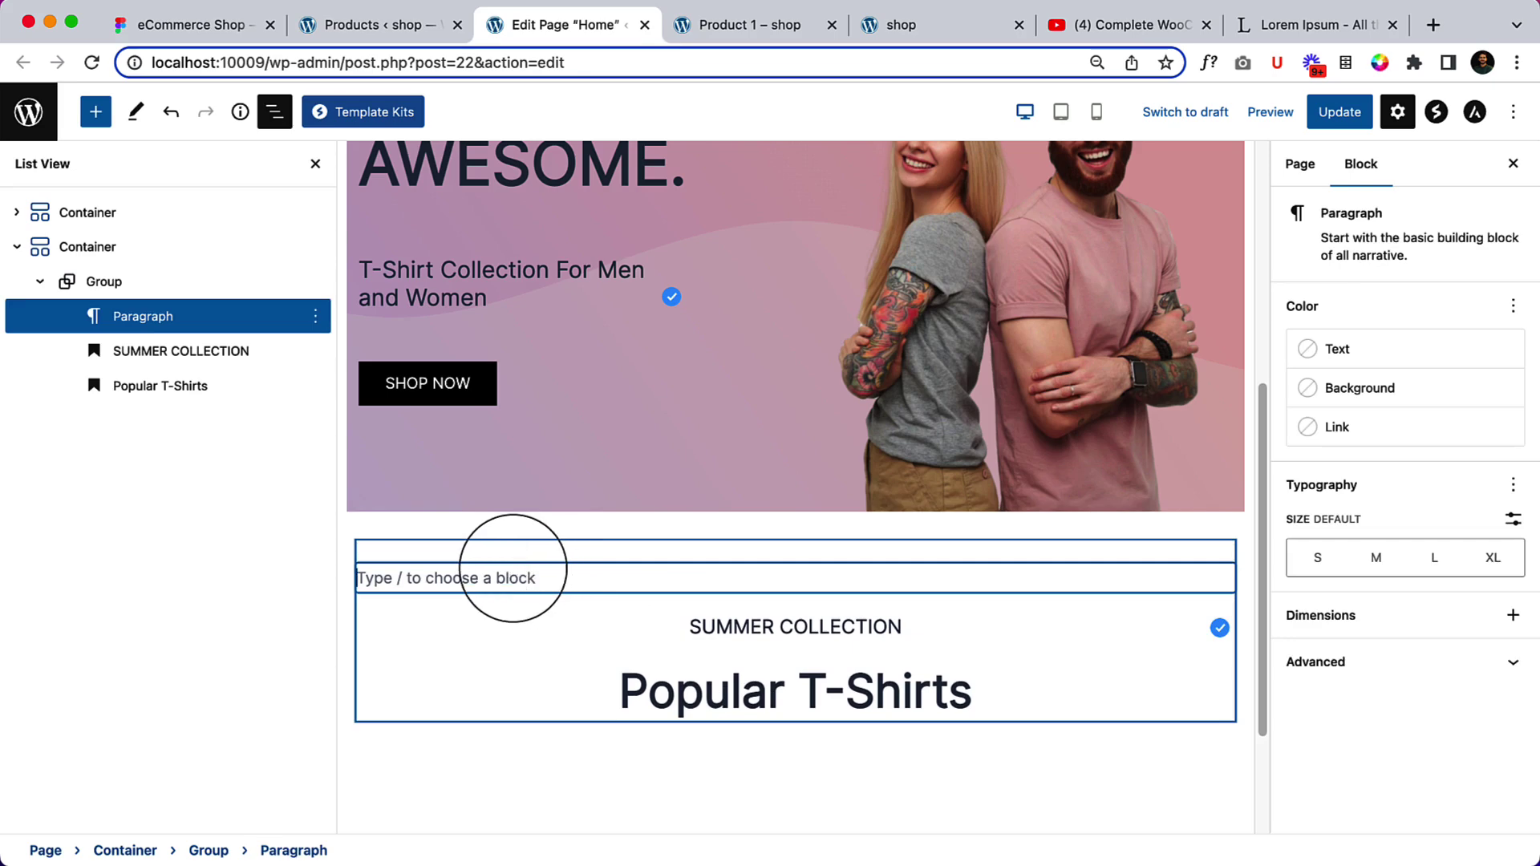
pyautogui.write('sd')
pyautogui.click(495, 521)
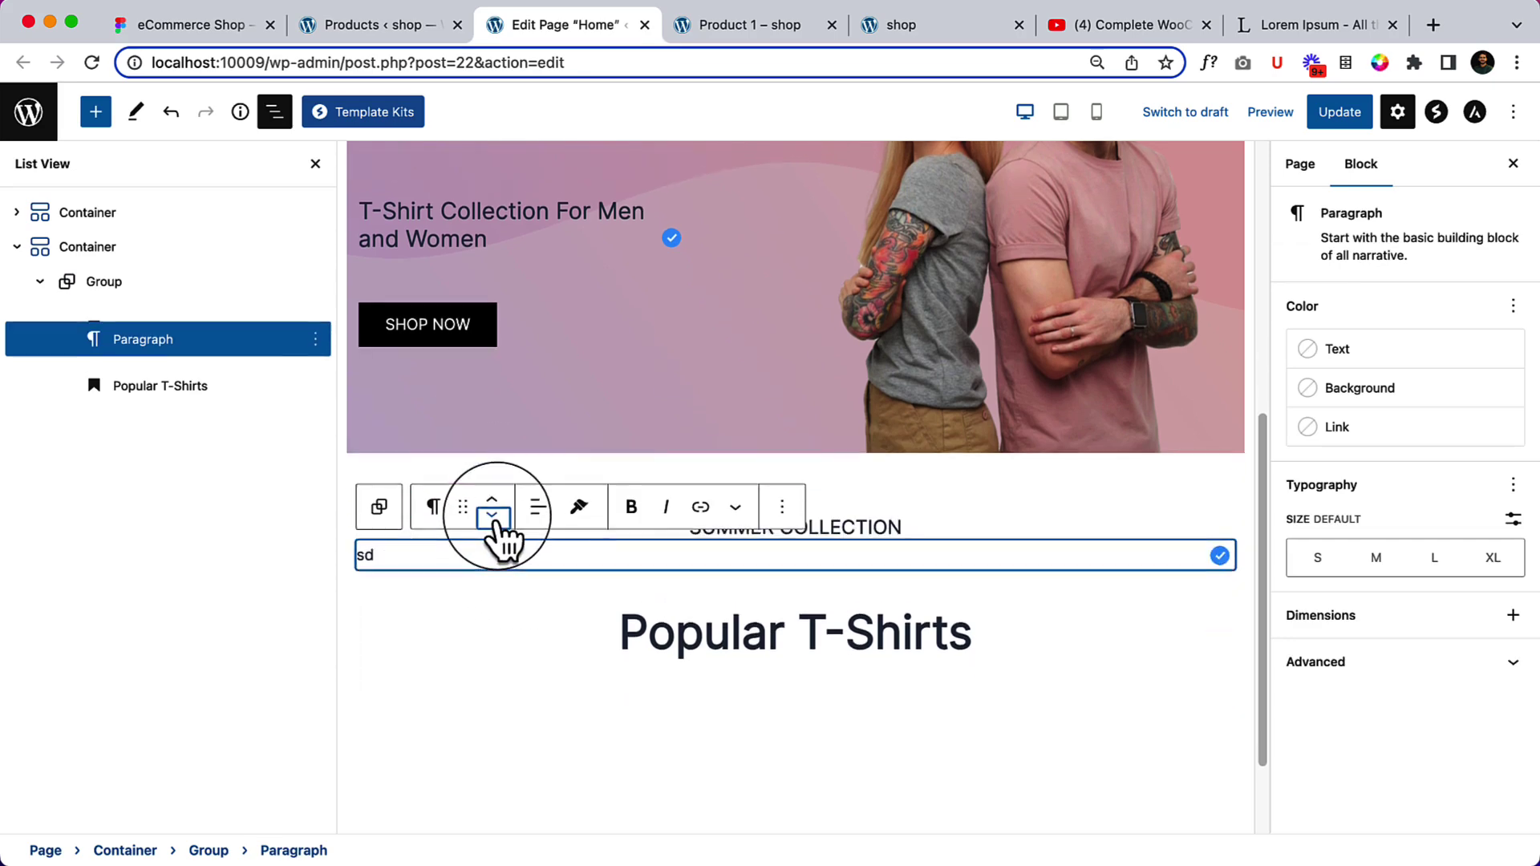
pyautogui.click(494, 518)
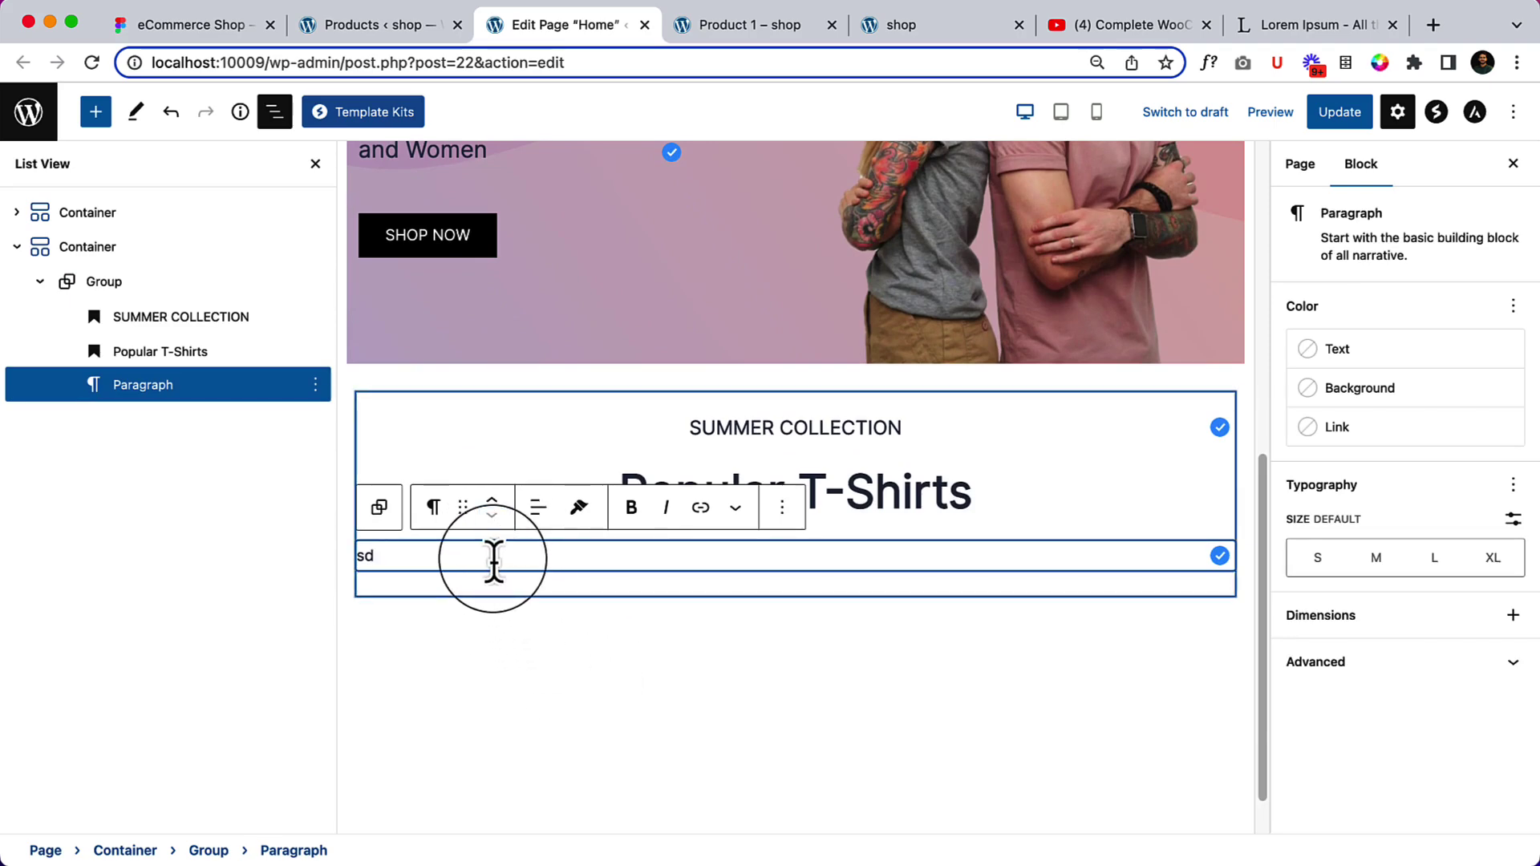
pyautogui.press('BackSpace')
pyautogui.press('BackSpace')
pyautogui.press('BackSpace')
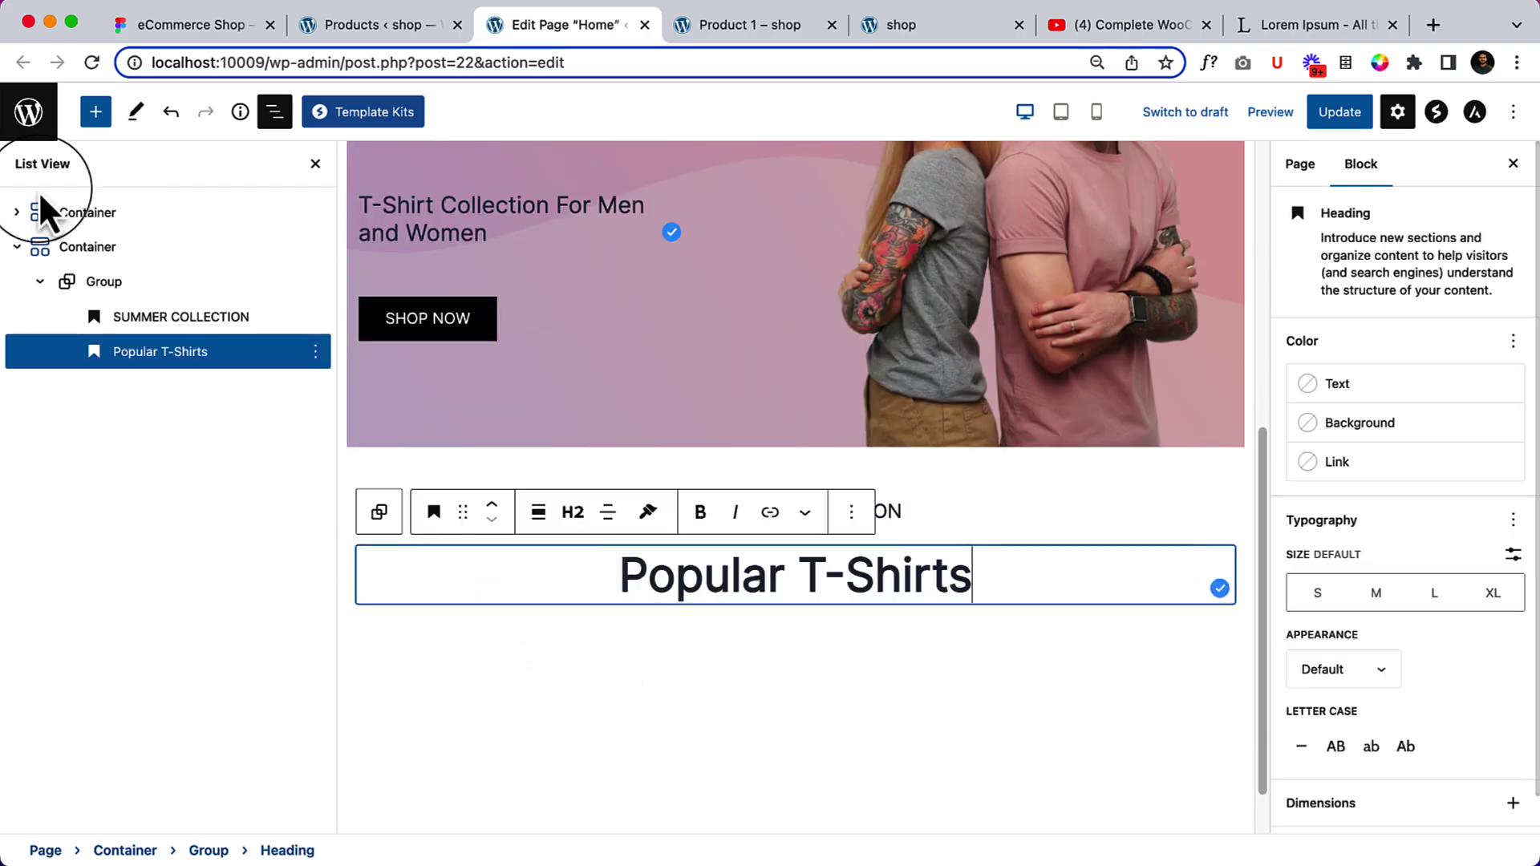
pyautogui.click(84, 249)
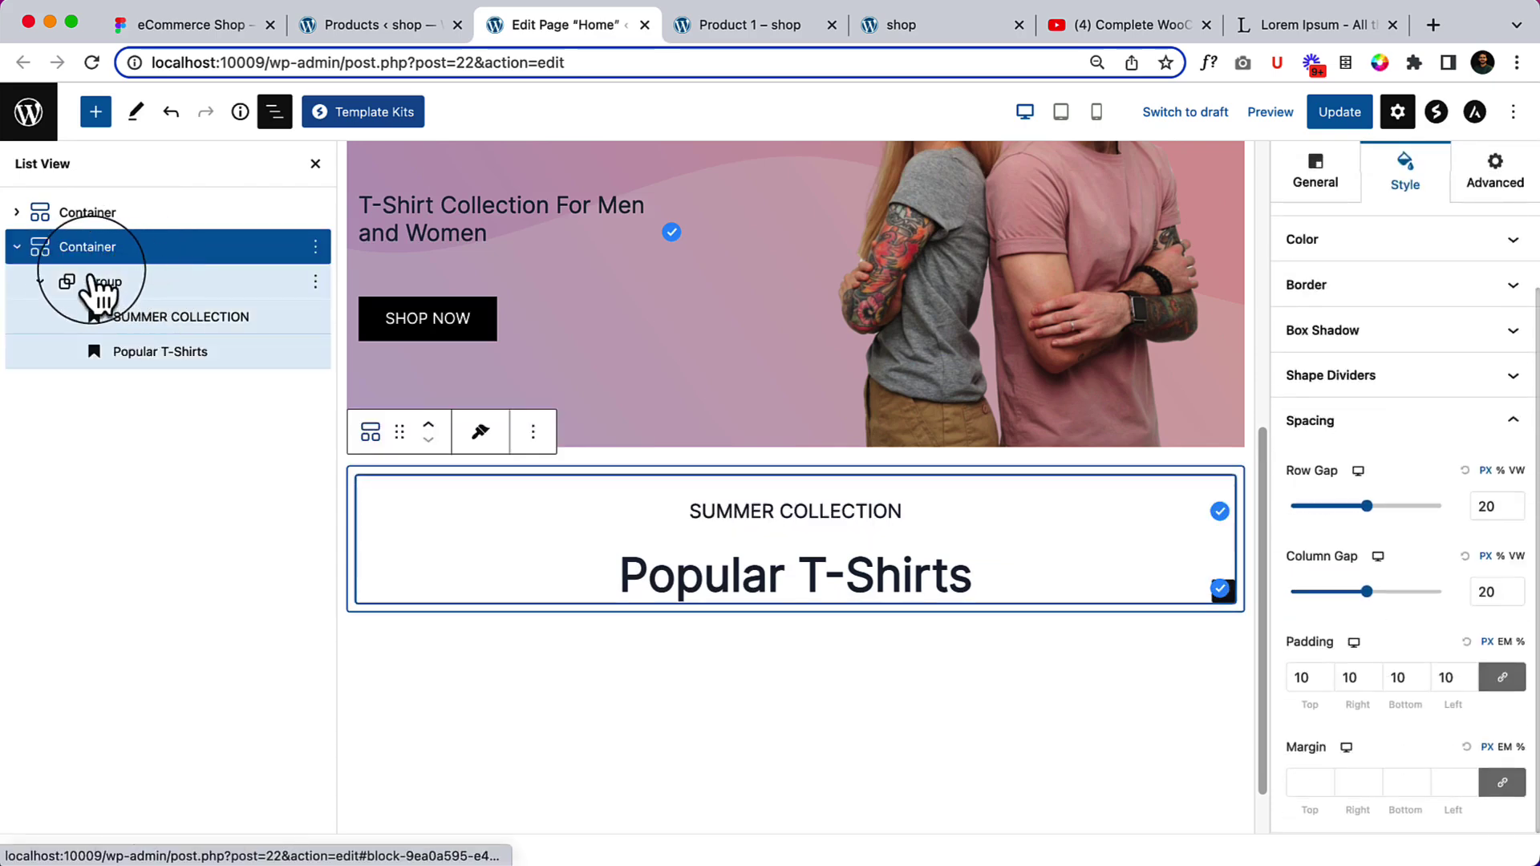
pyautogui.click(40, 282)
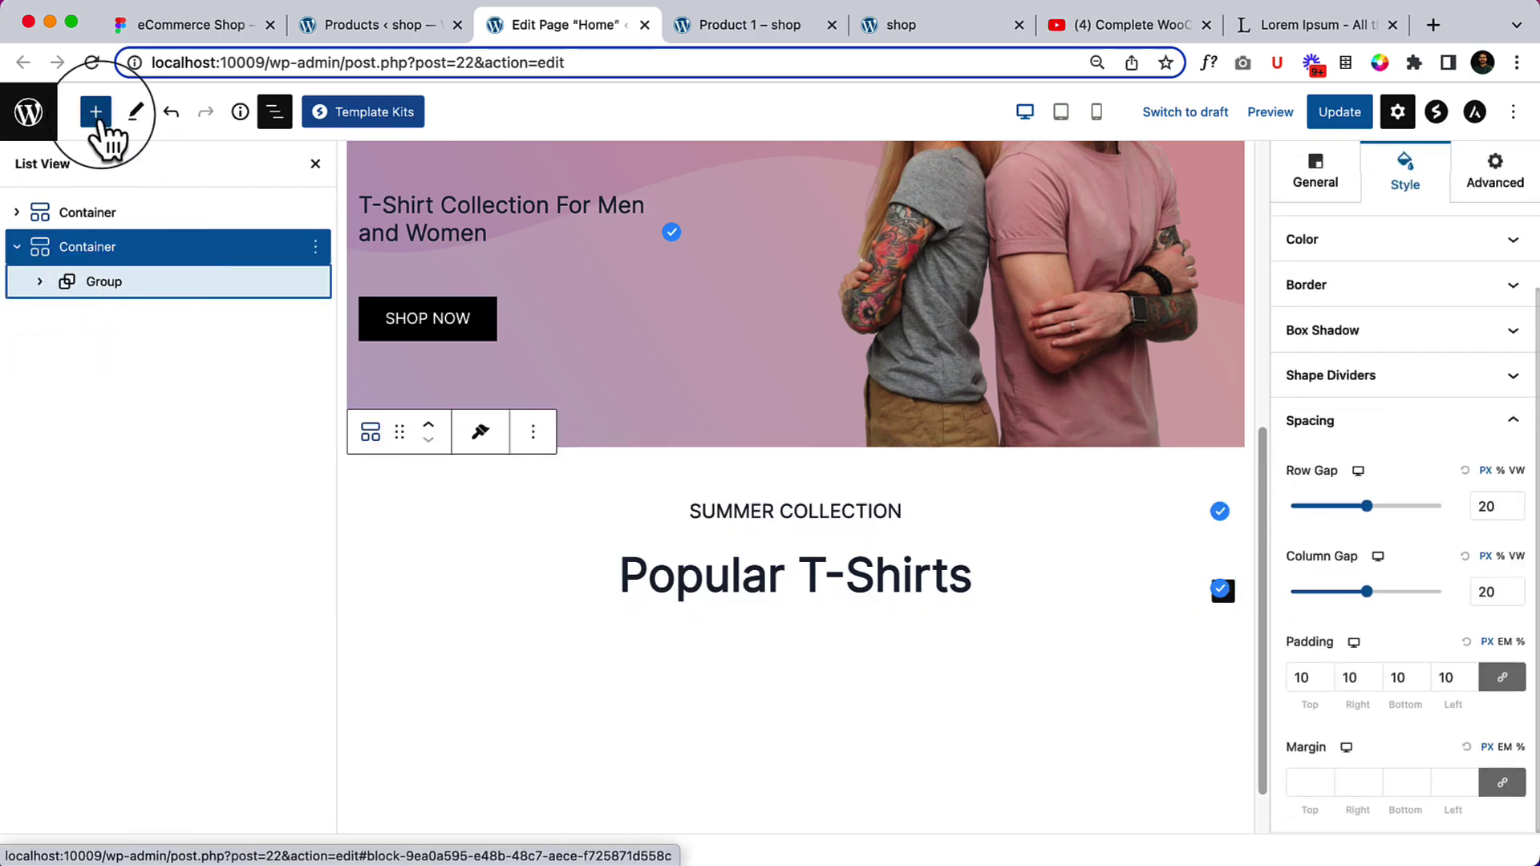
# Insert an empty Shortcode block below the headings group inside the container
pyautogui.click(95, 113)
pyautogui.write('sho')
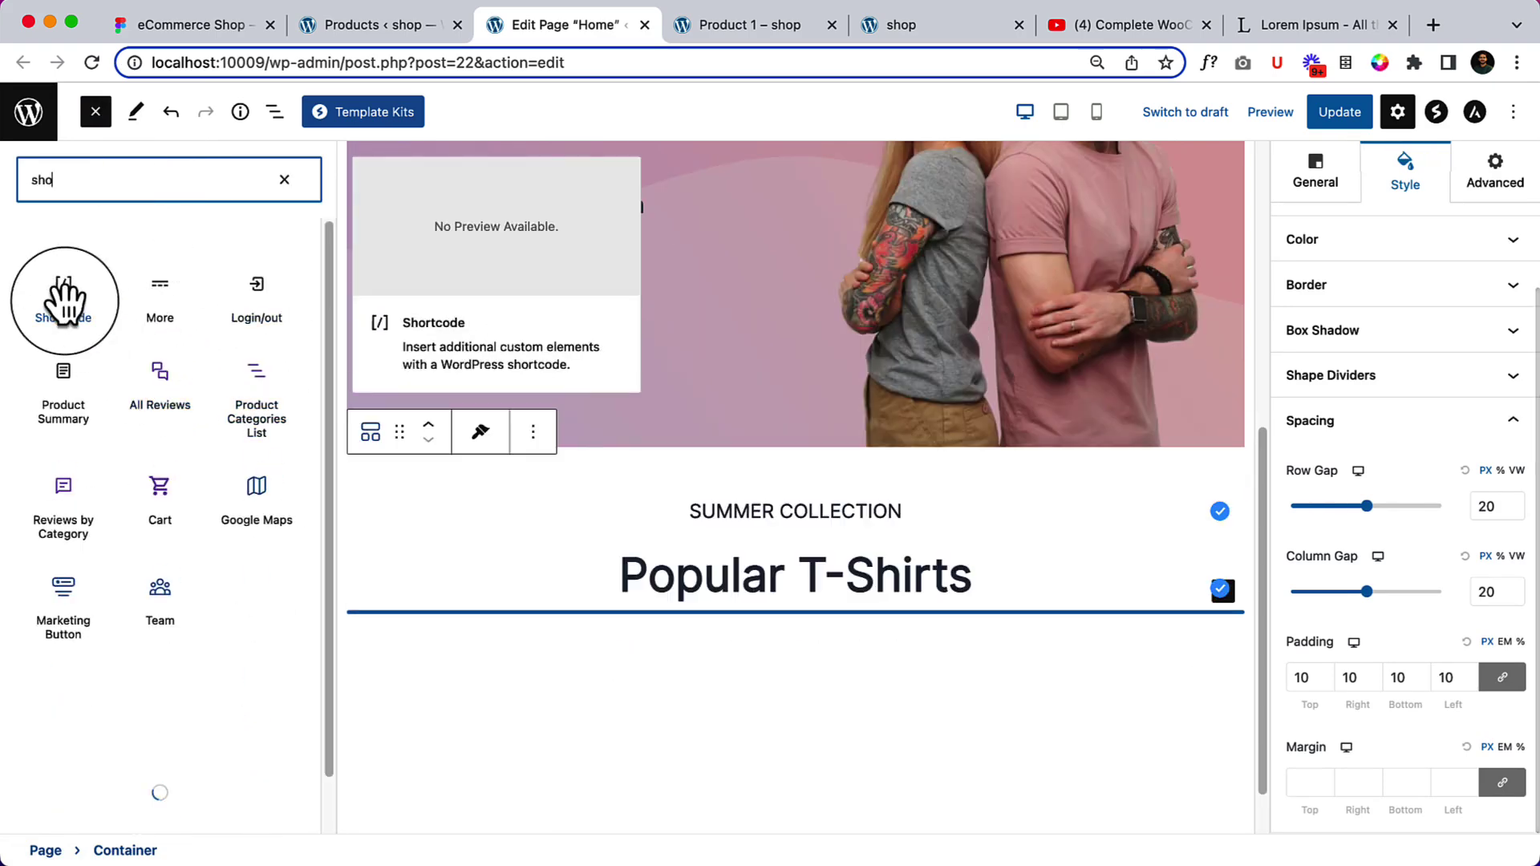
pyautogui.moveTo(64, 301); pyautogui.dragTo(763, 586)
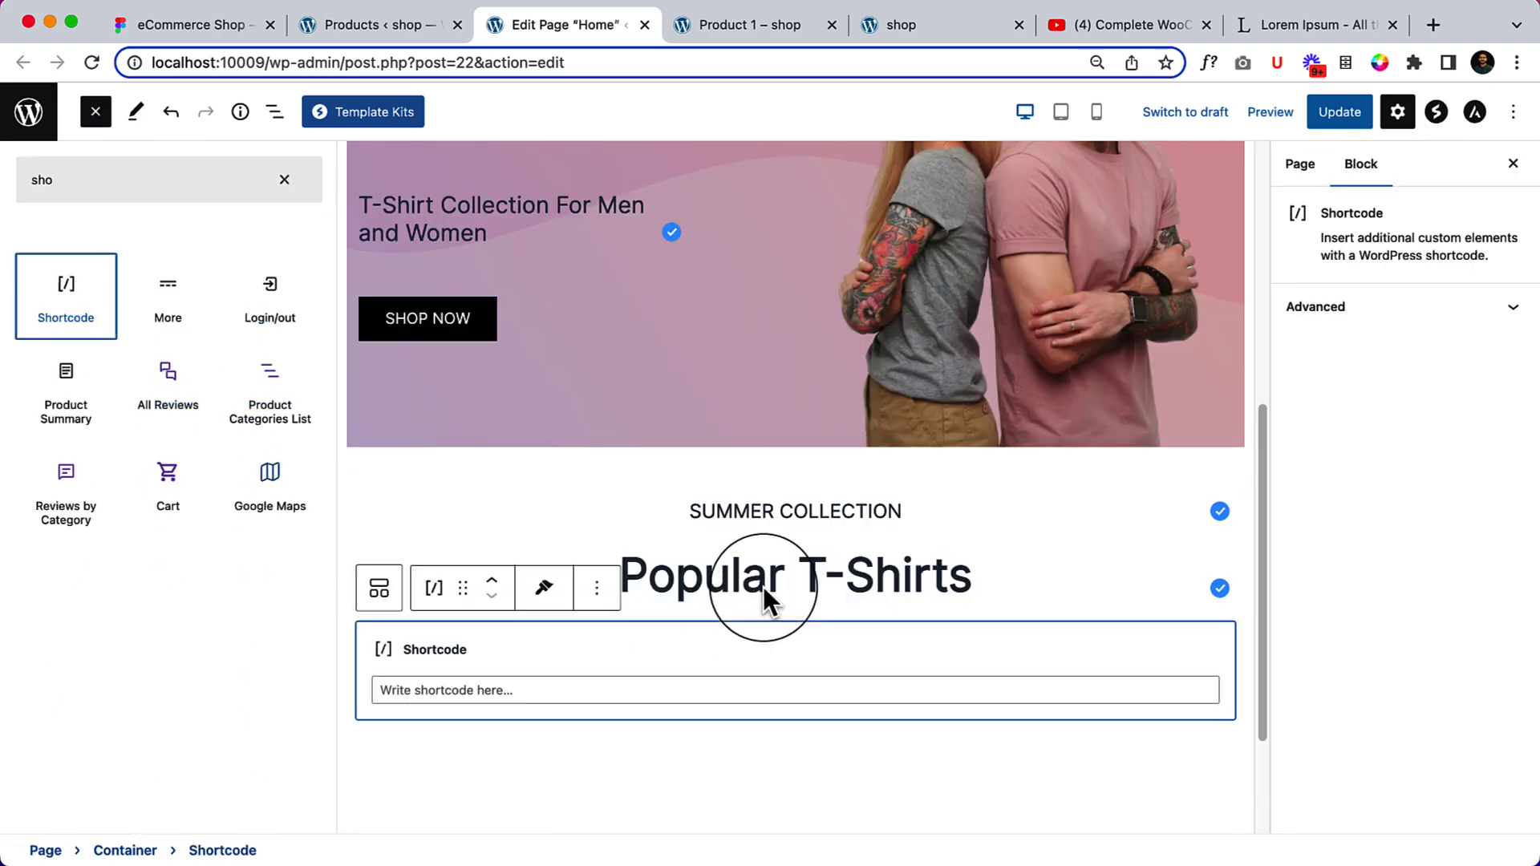
pyautogui.click(285, 178)
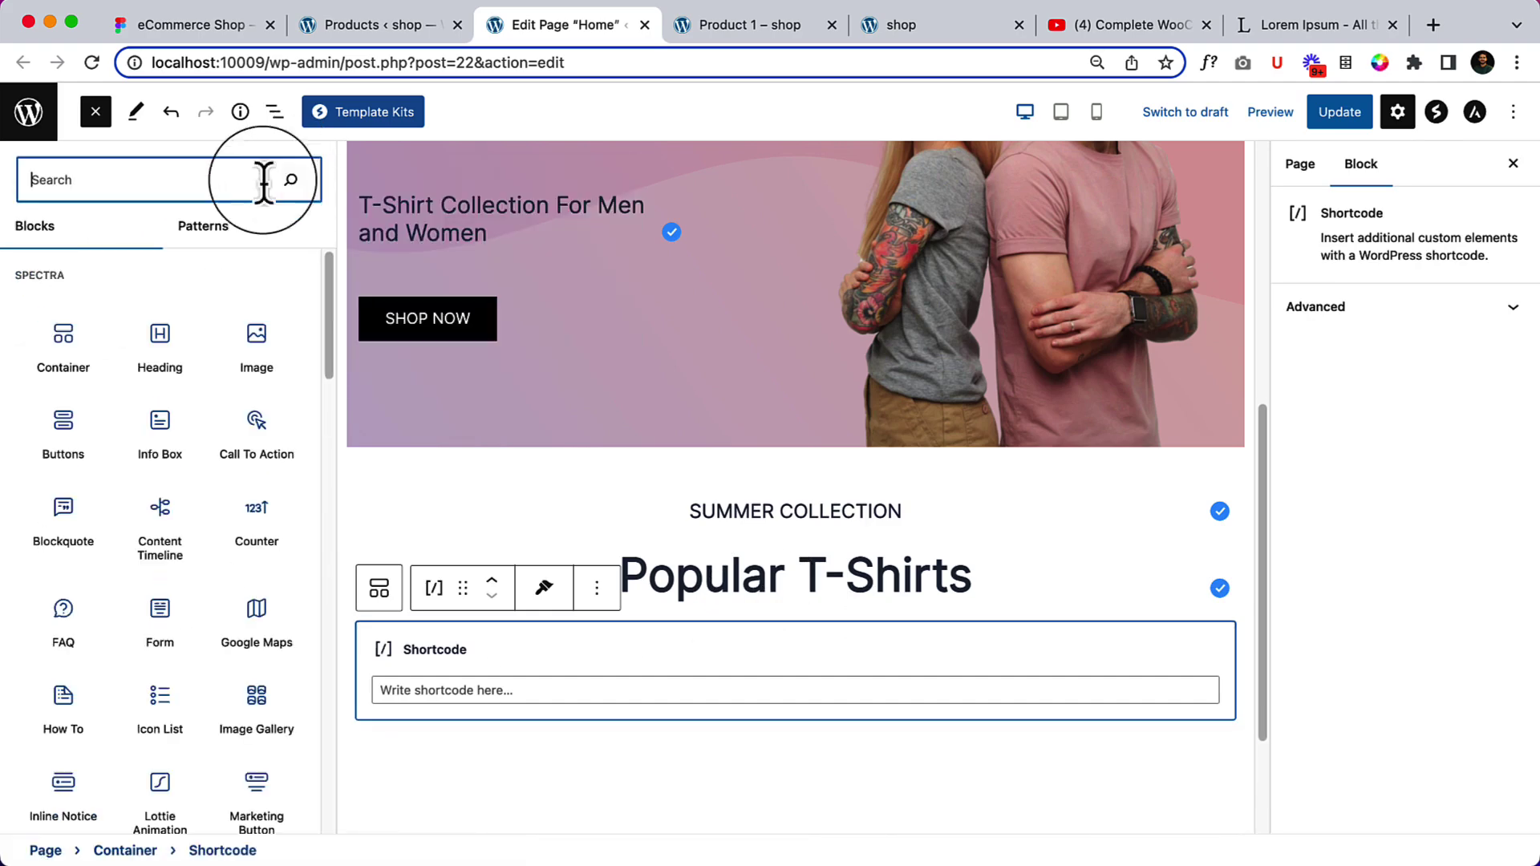
pyautogui.click(274, 112)
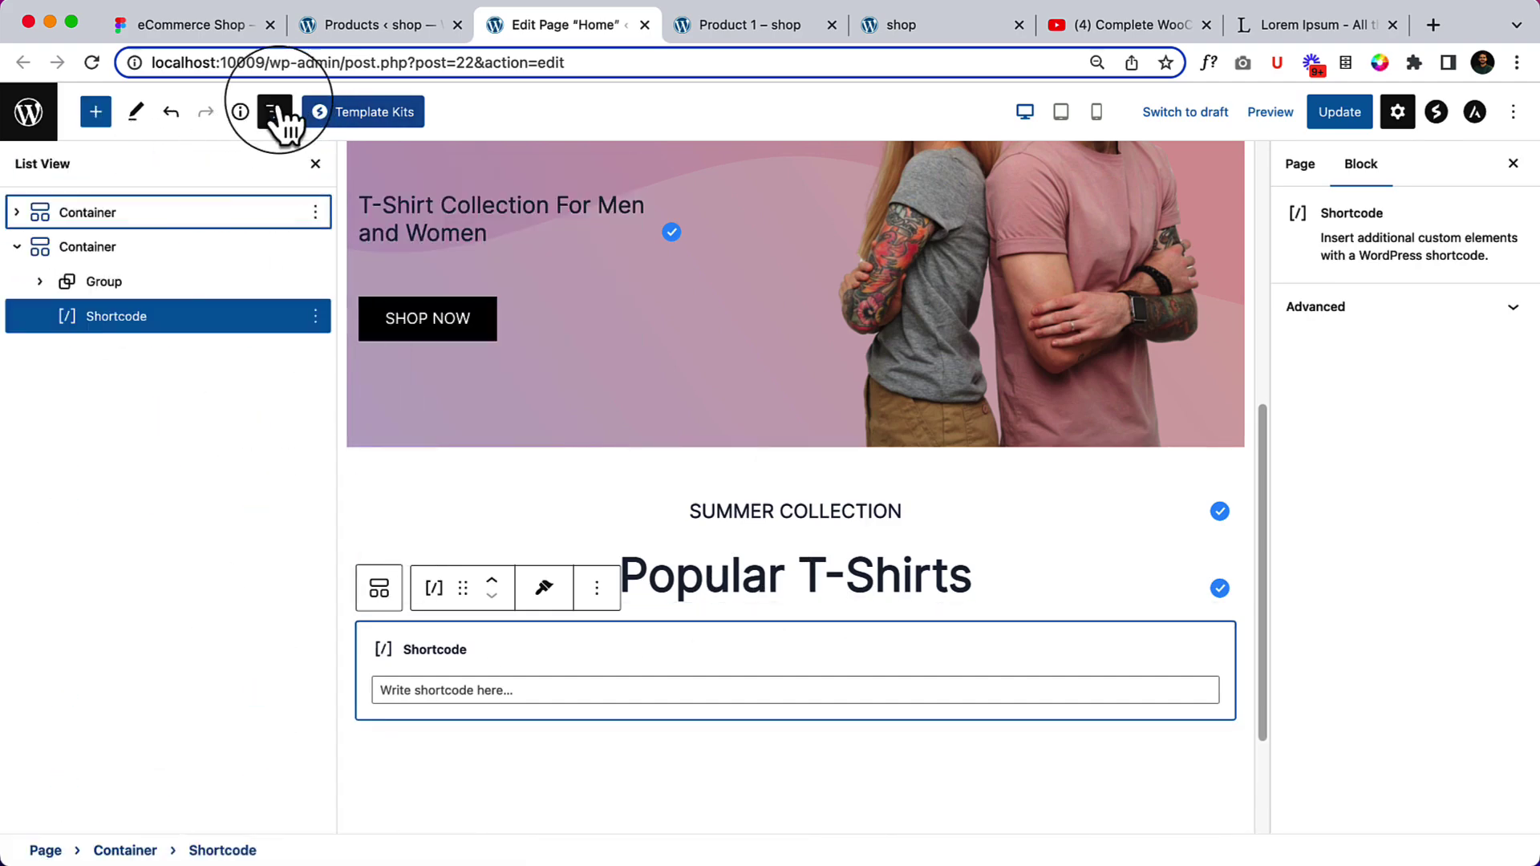
pyautogui.click(74, 249)
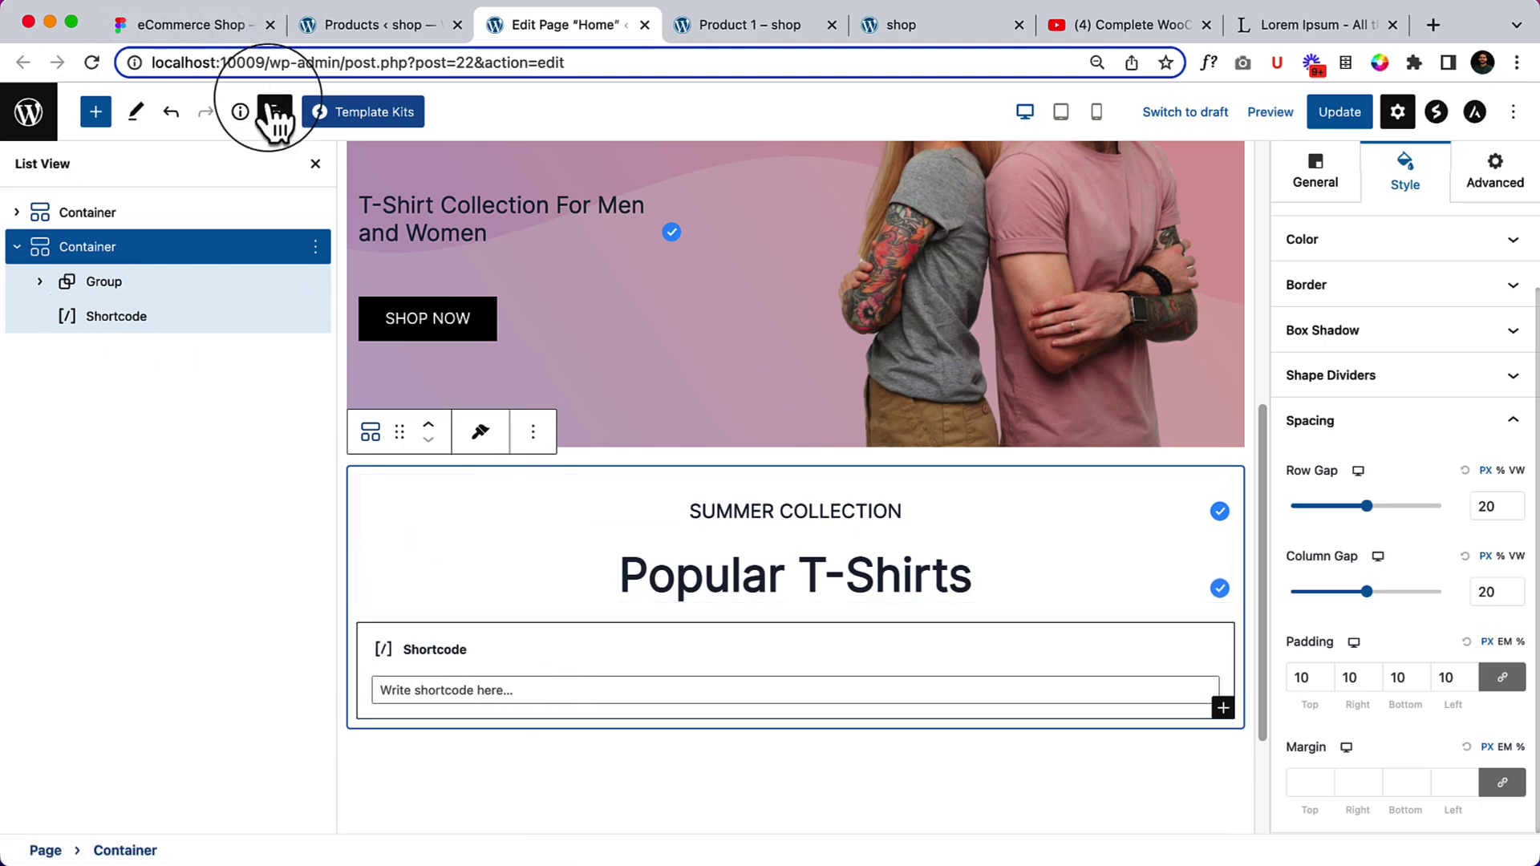
pyautogui.click(274, 113)
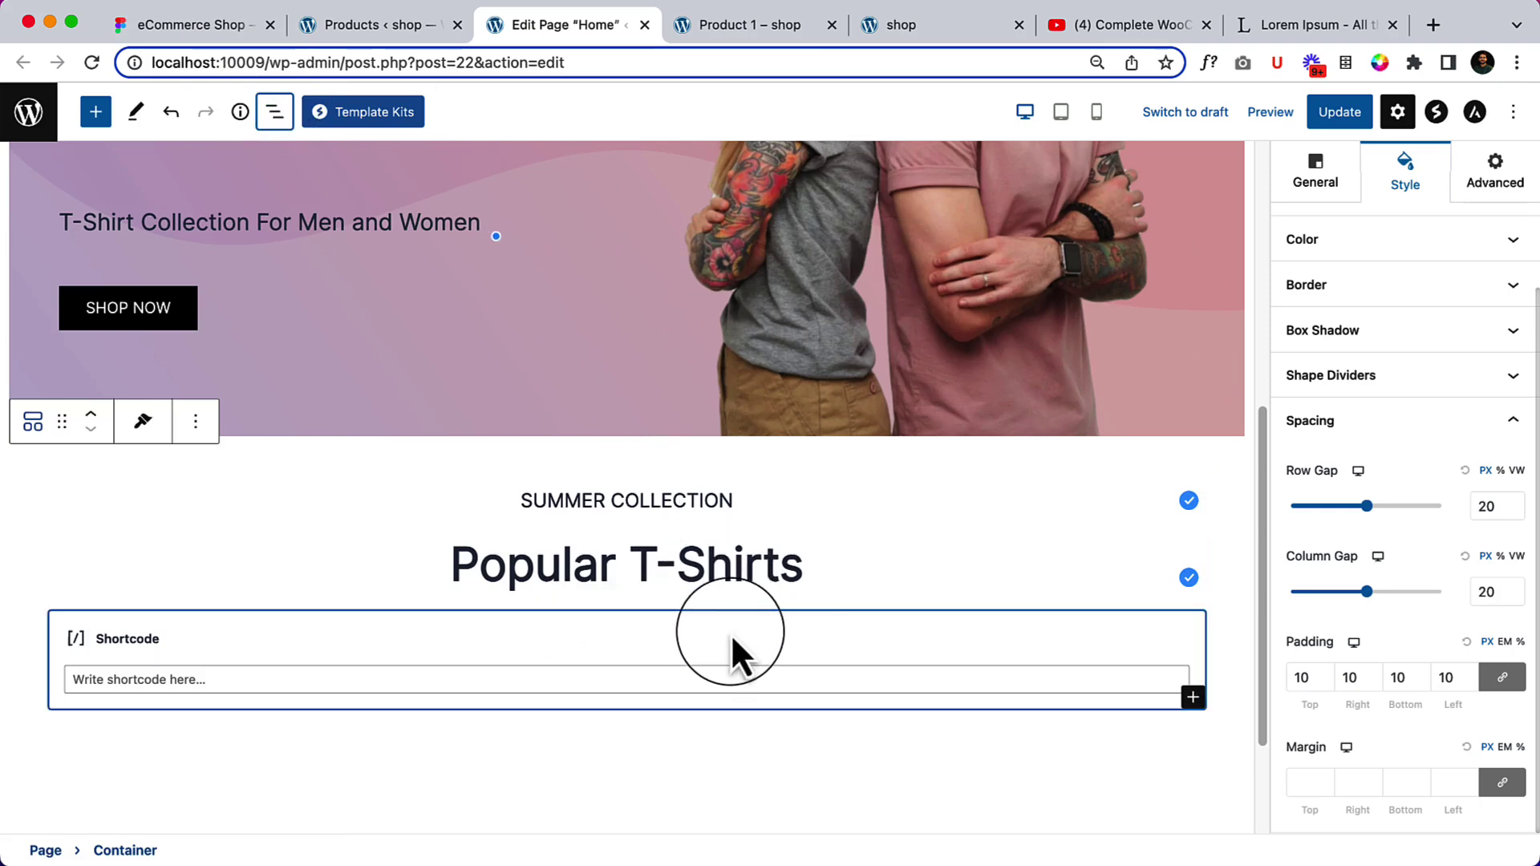
# View the Product 1 shop page, then the Figma mockup of the Popular T-Shirts section
pyautogui.click(749, 20)
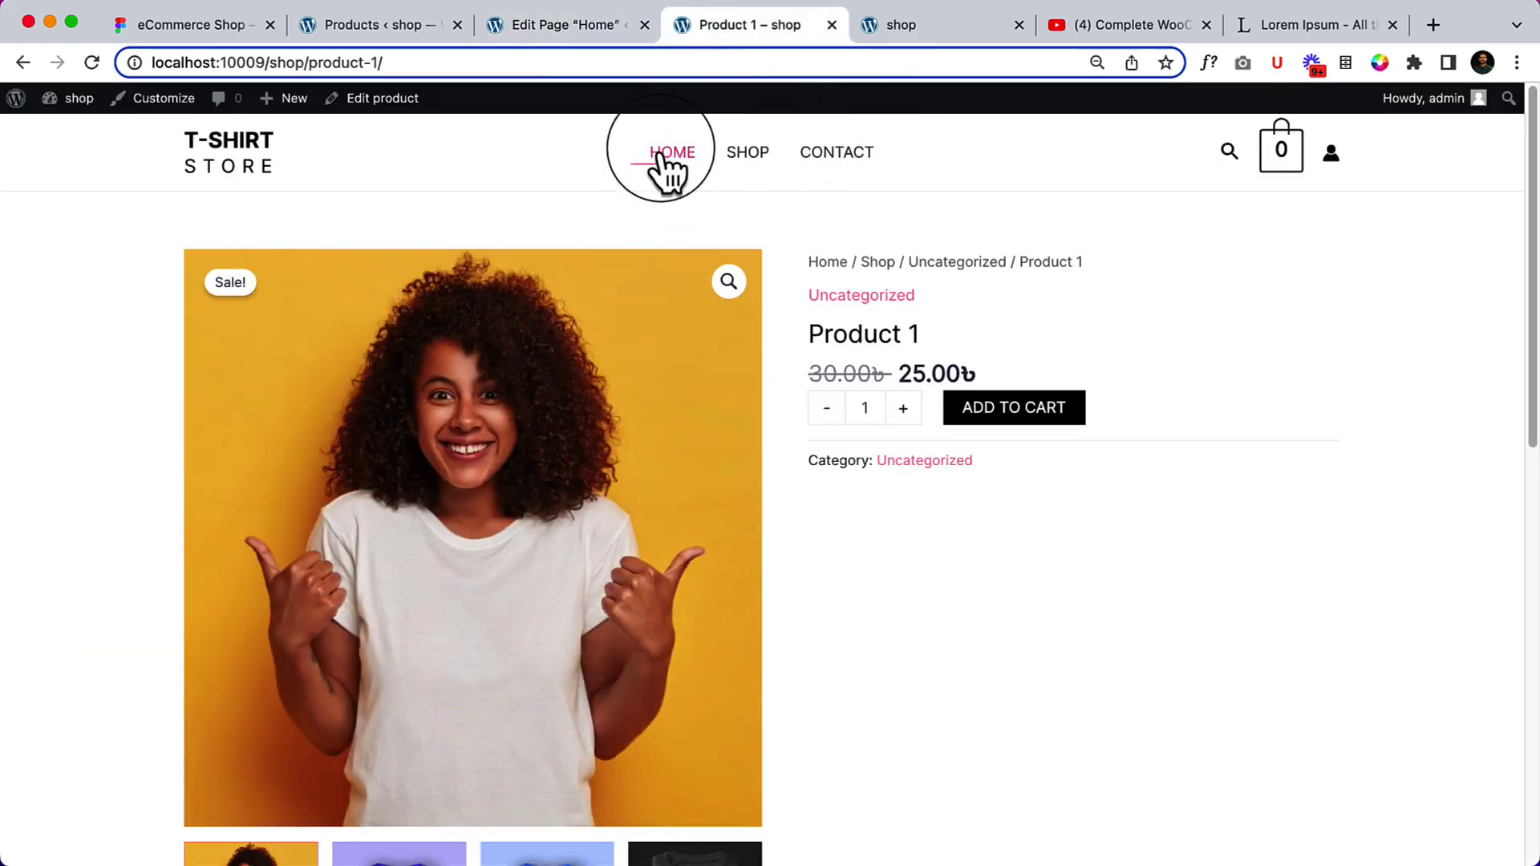
pyautogui.click(204, 31)
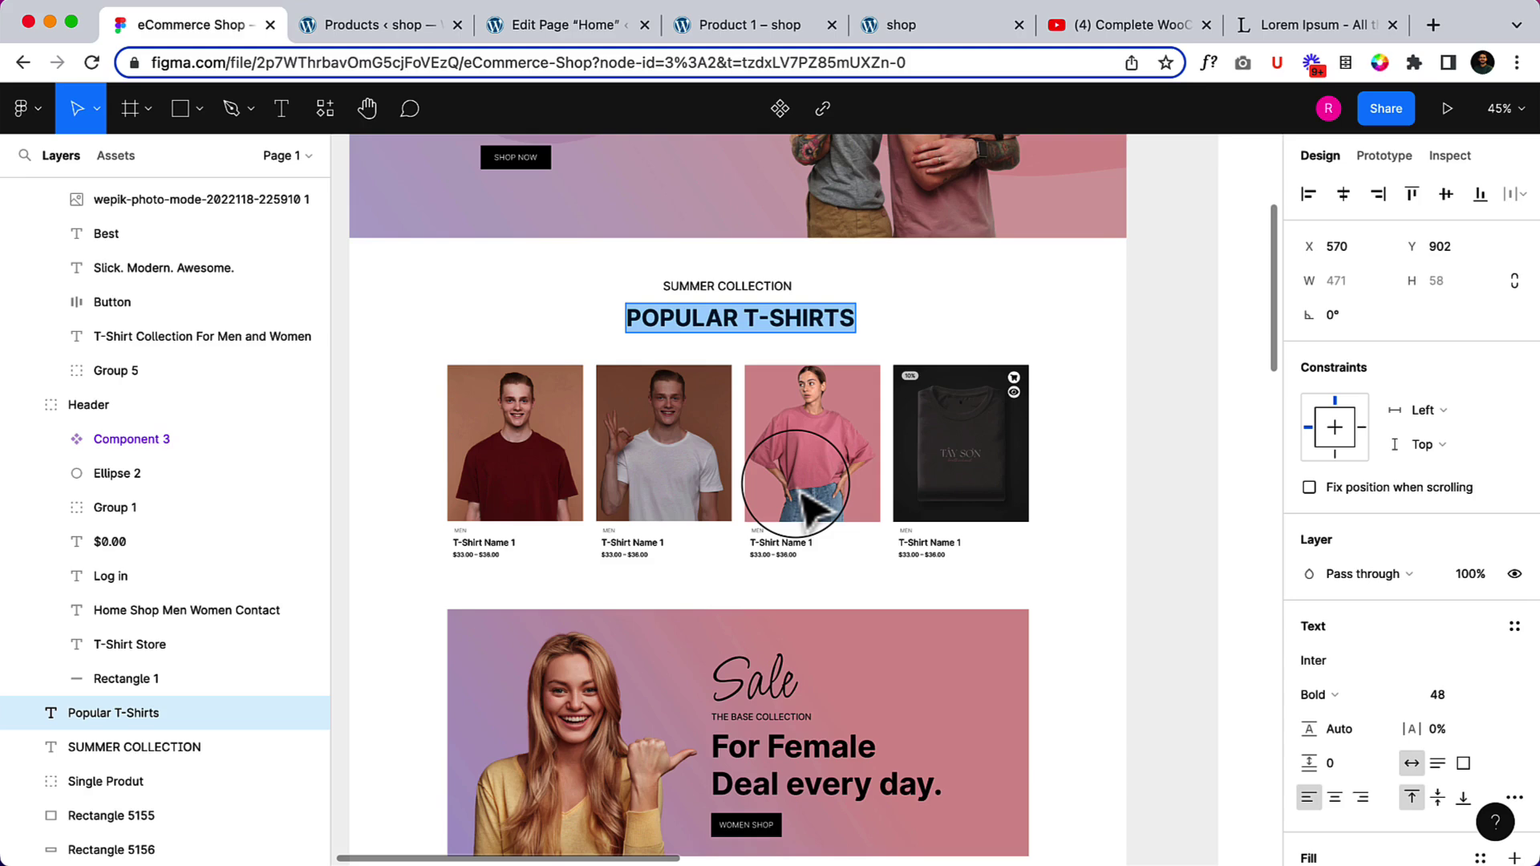
# Look over the Products, Home editor and Lorem Ipsum tabs, then start a blank browser tab
pyautogui.click(421, 28)
pyautogui.click(568, 26)
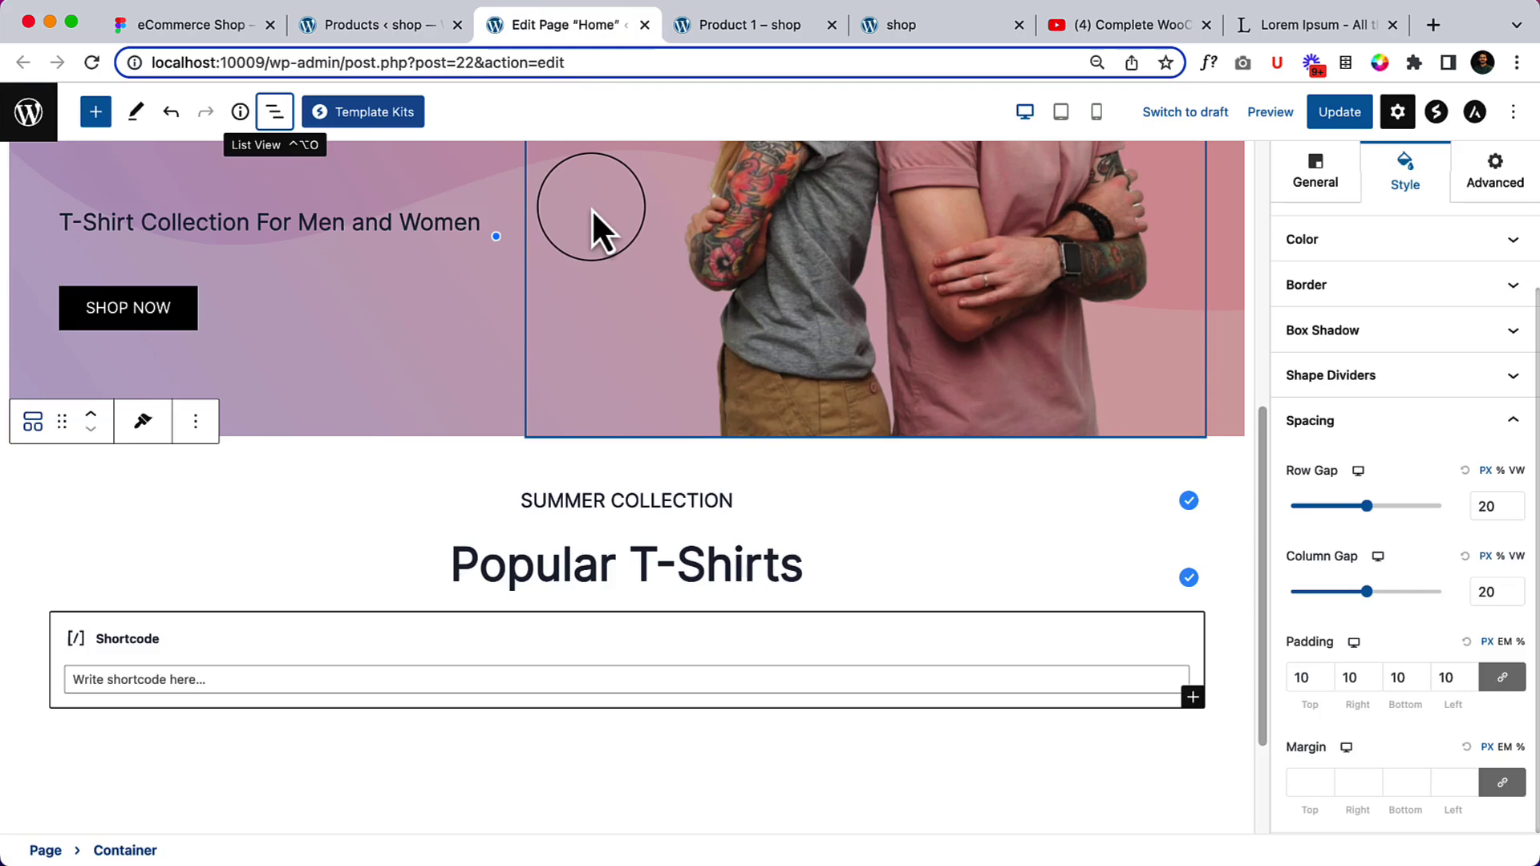
pyautogui.click(1317, 32)
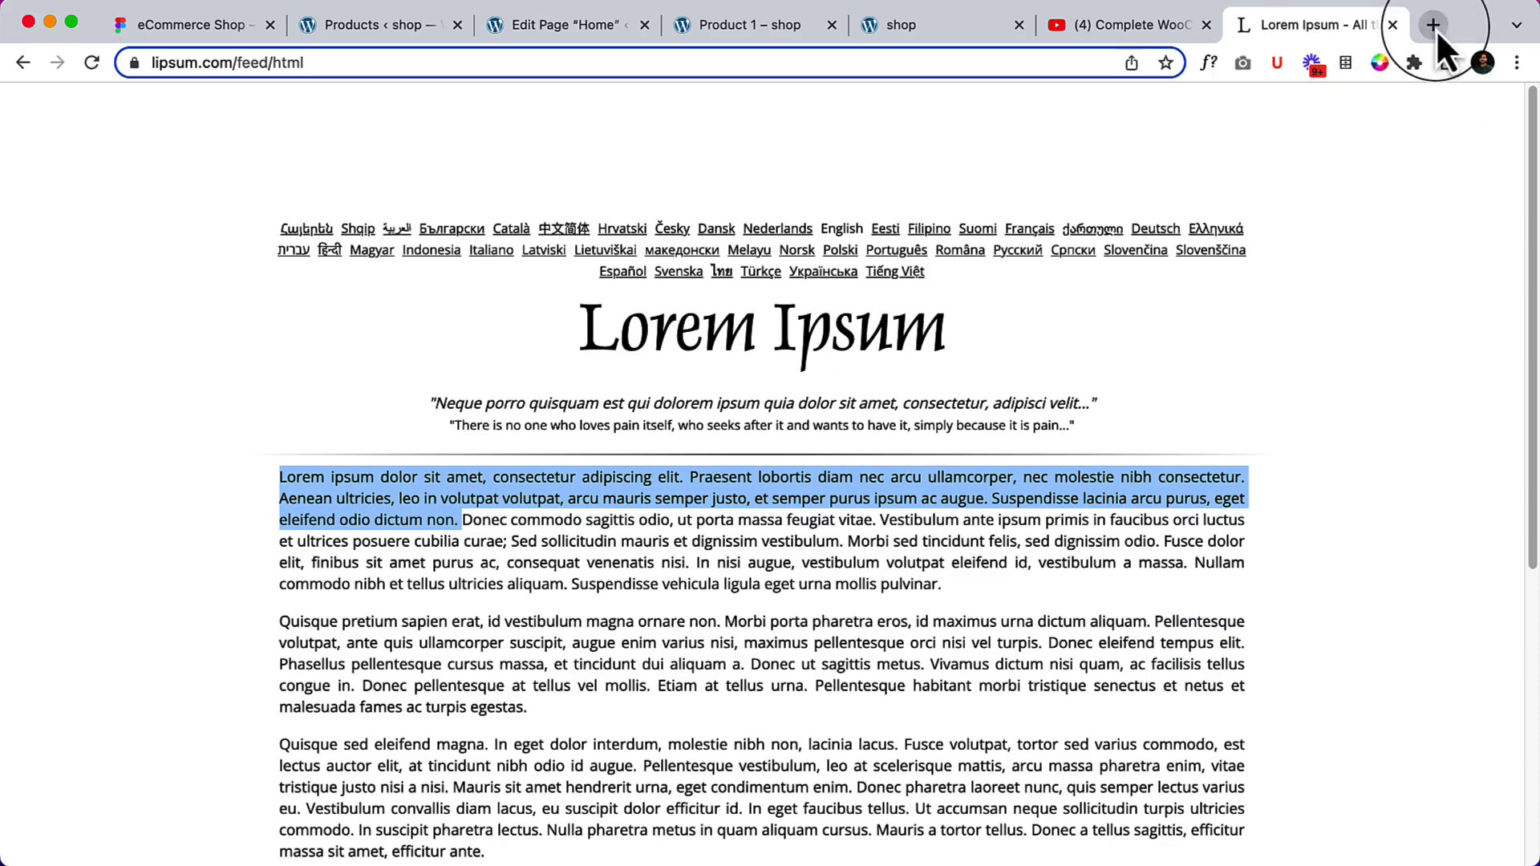
pyautogui.click(1434, 25)
pyautogui.click(994, 69)
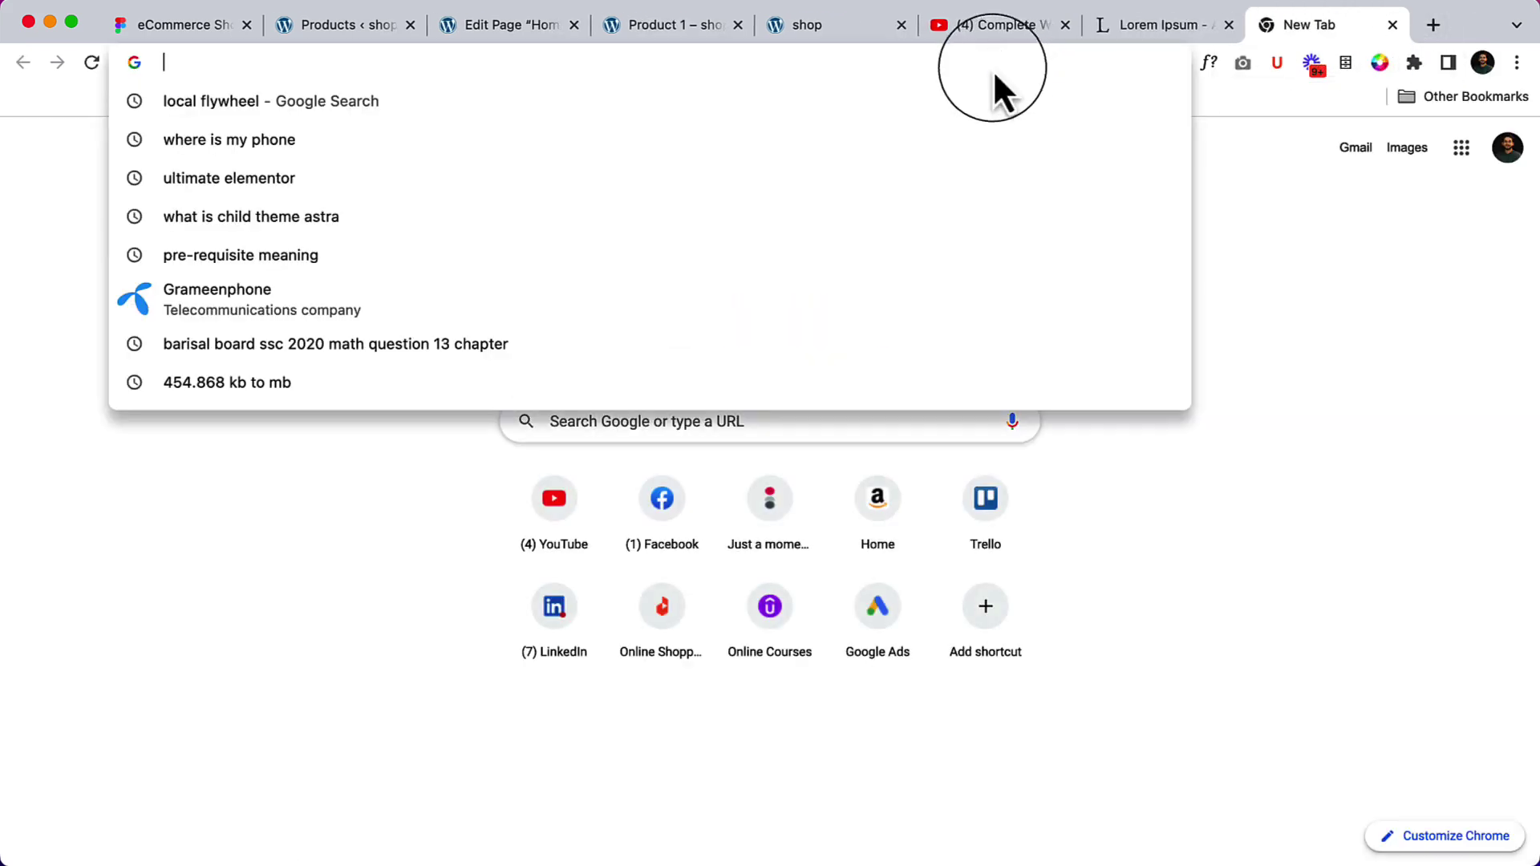
# Expand the YouTube tutorial's description and open its WooCommerce Shortcode documentation link
pyautogui.click(990, 29)
pyautogui.scroll(-3, 586, 530)
pyautogui.scroll(5, 522, 449)
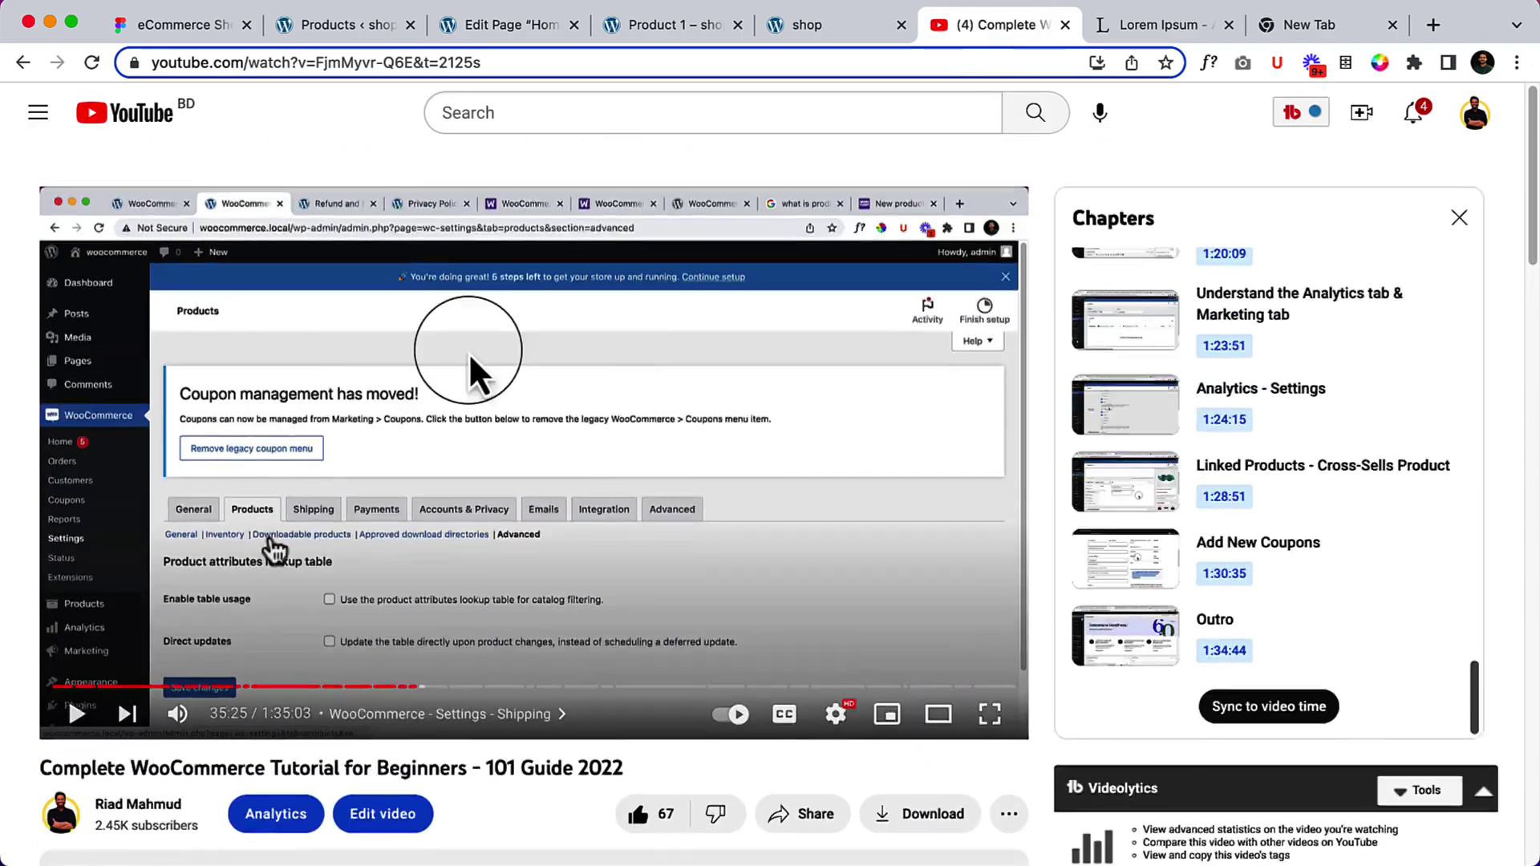
pyautogui.scroll(-6, 470, 507)
pyautogui.scroll(-1, 470, 507)
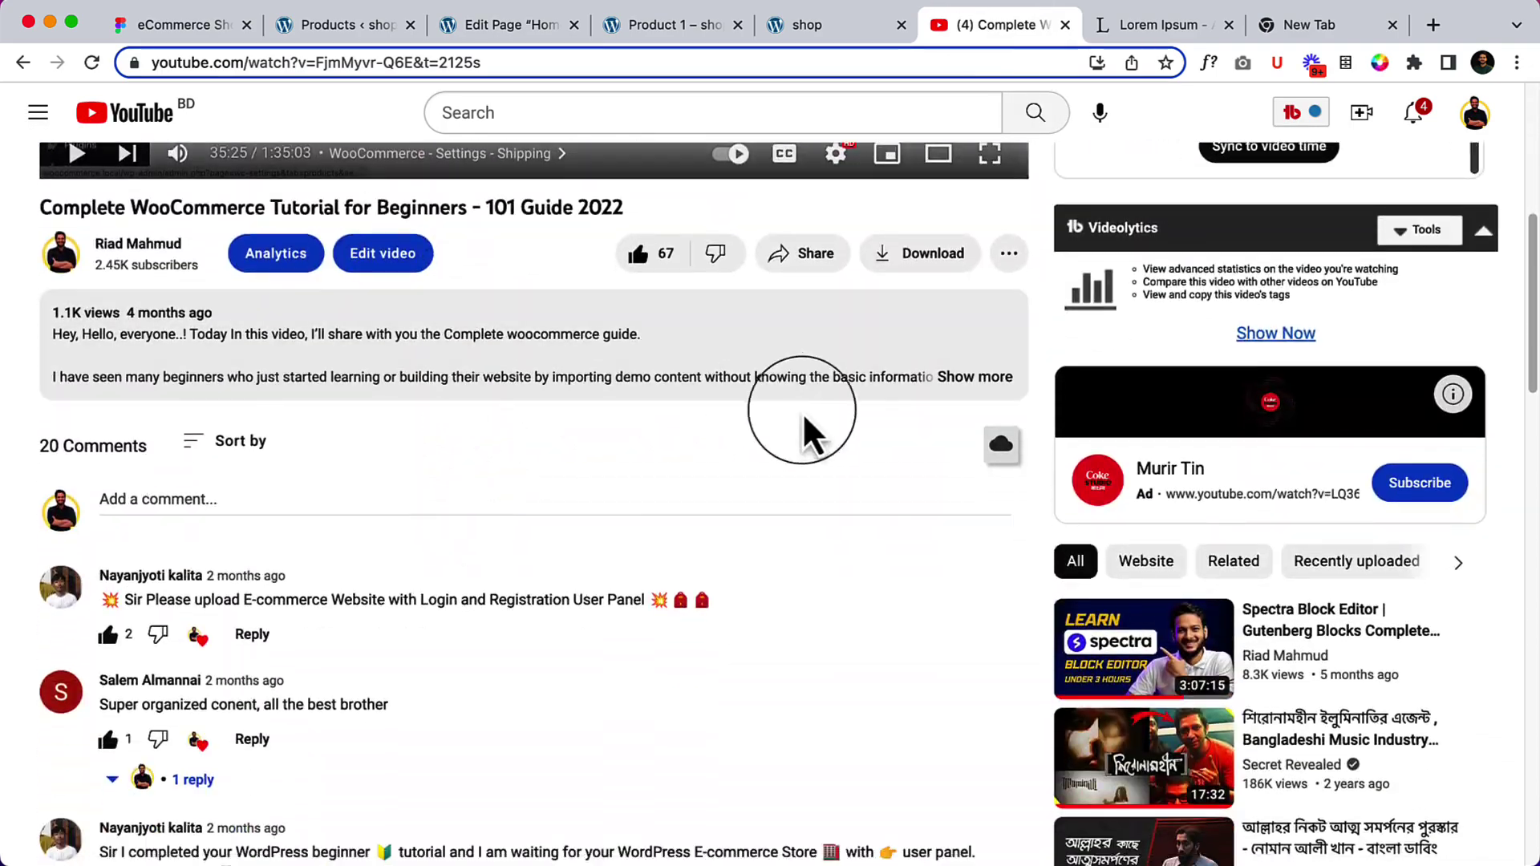
pyautogui.click(973, 377)
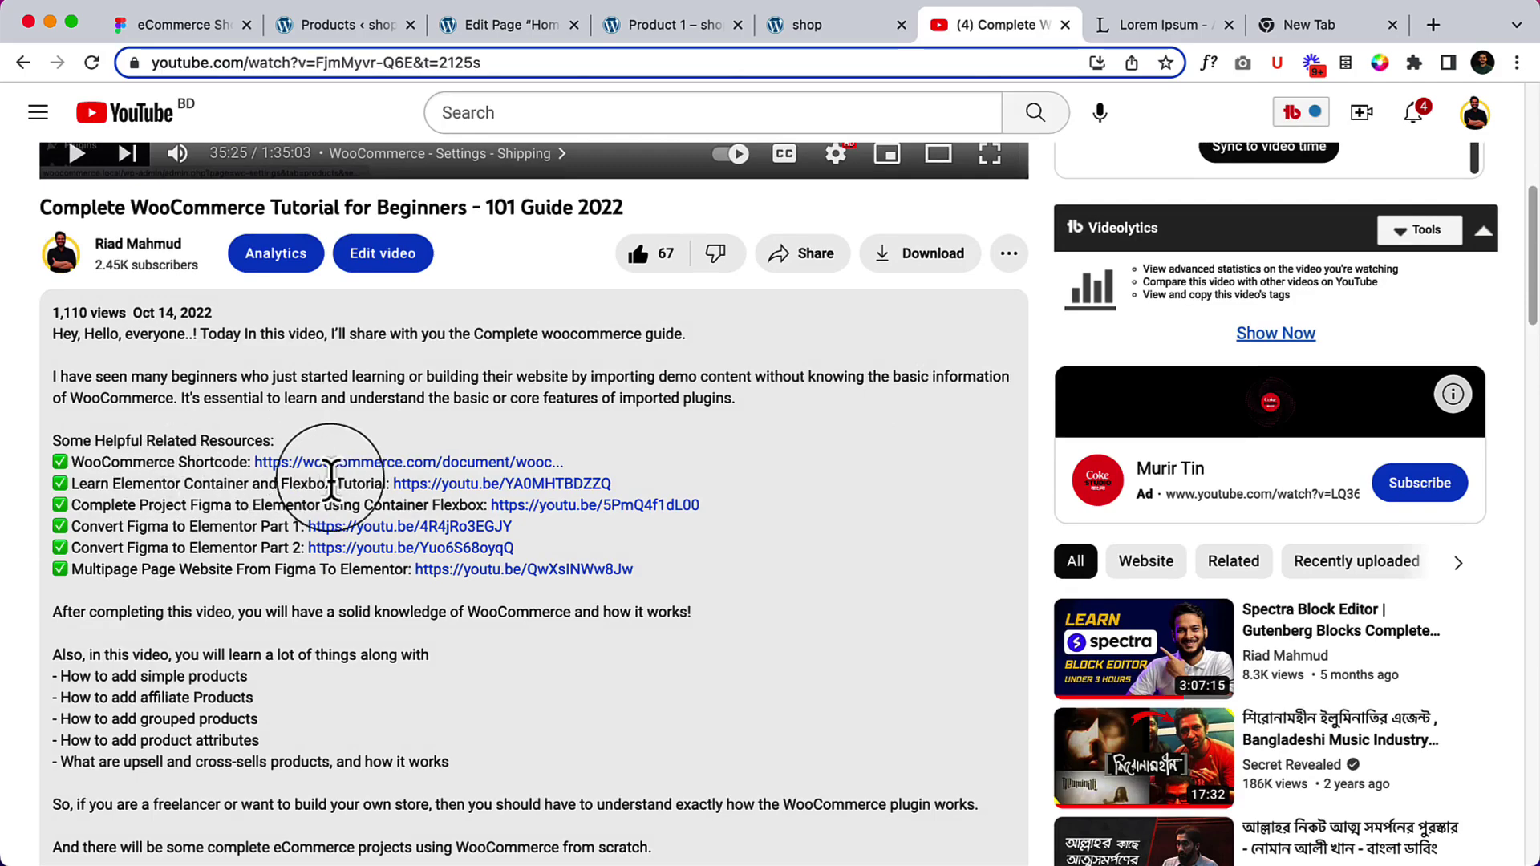
pyautogui.click(354, 465)
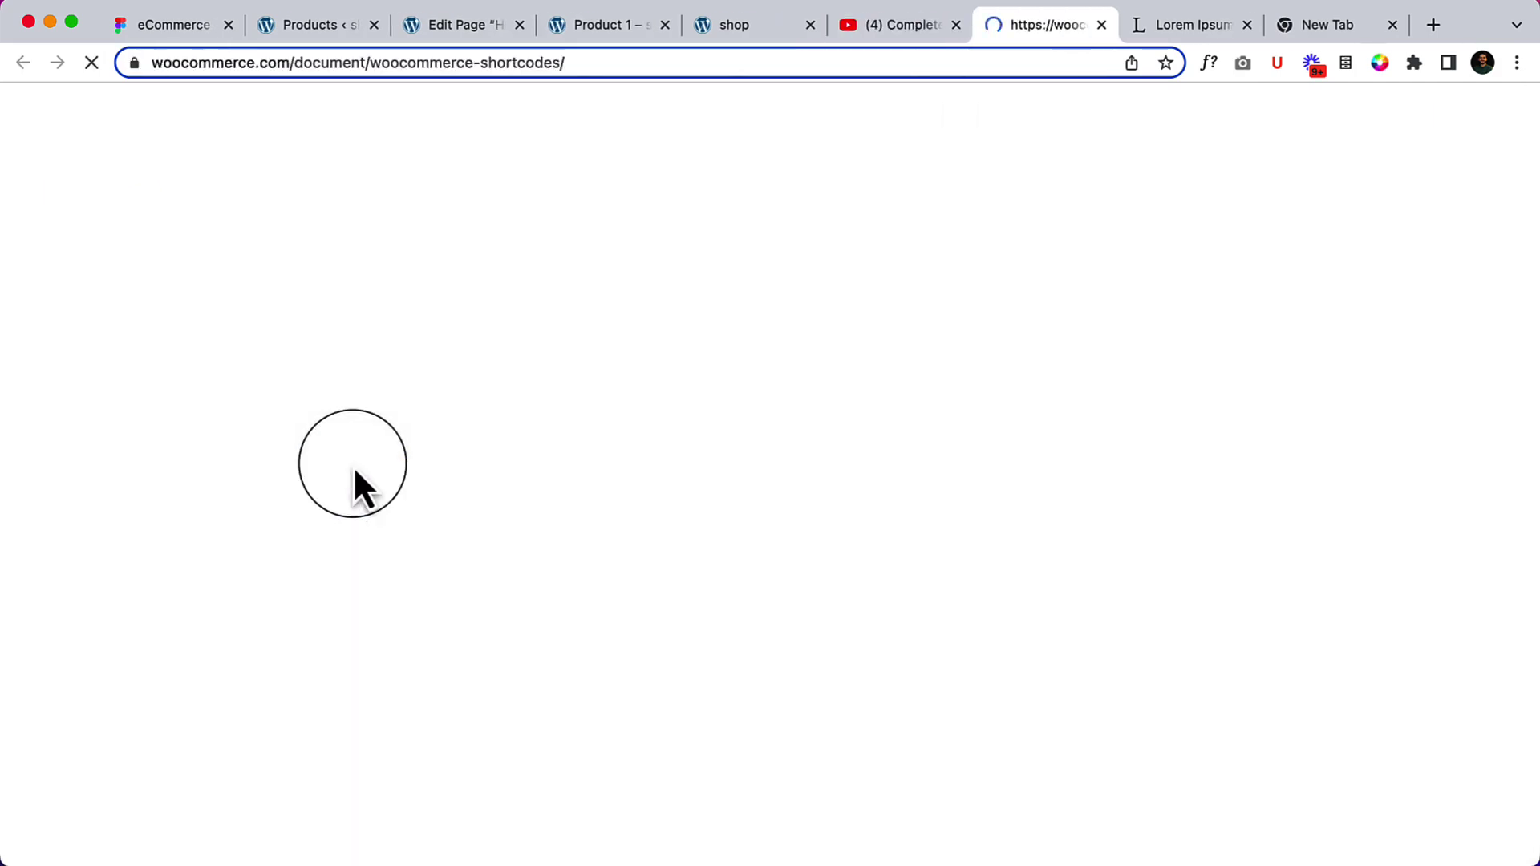
# Select the Scenario 2 shortcode for four featured products in two columns in the docs
pyautogui.scroll(-10, 642, 541)
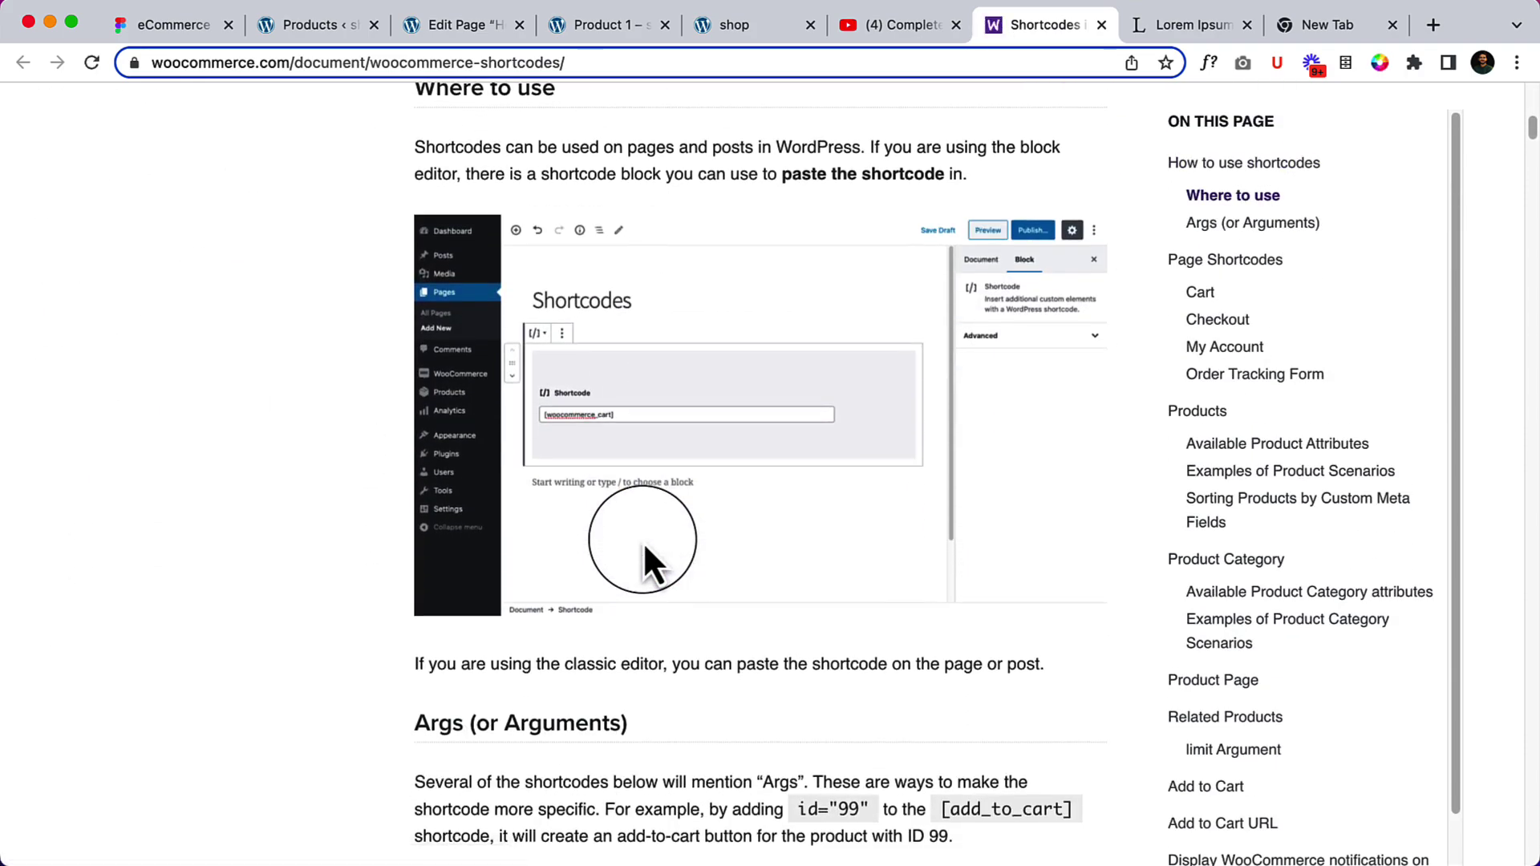
pyautogui.scroll(-1, 777, 706)
pyautogui.scroll(-20, 778, 705)
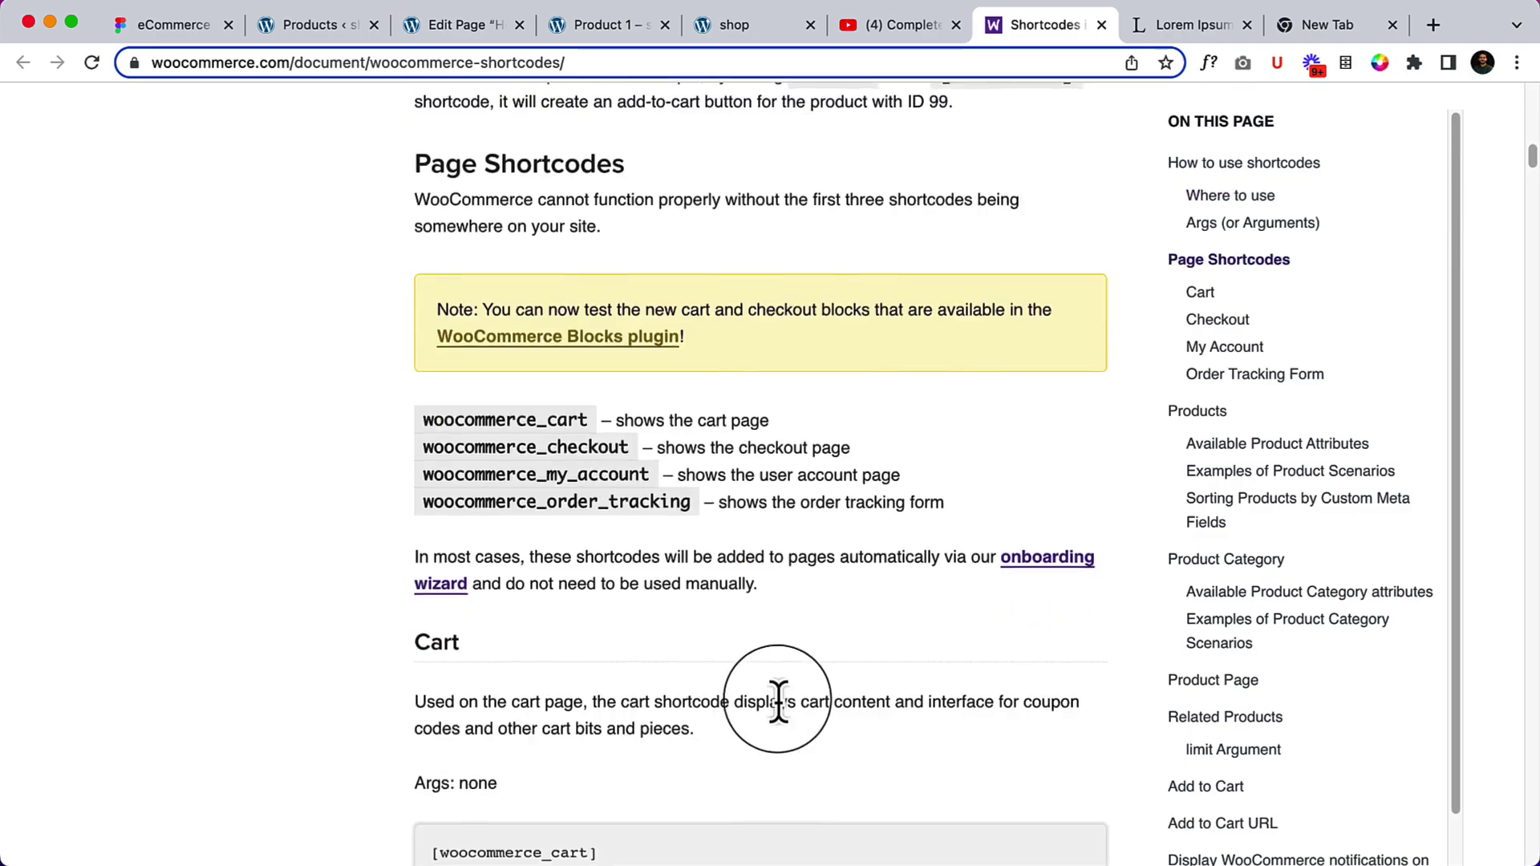
pyautogui.scroll(-20, 774, 693)
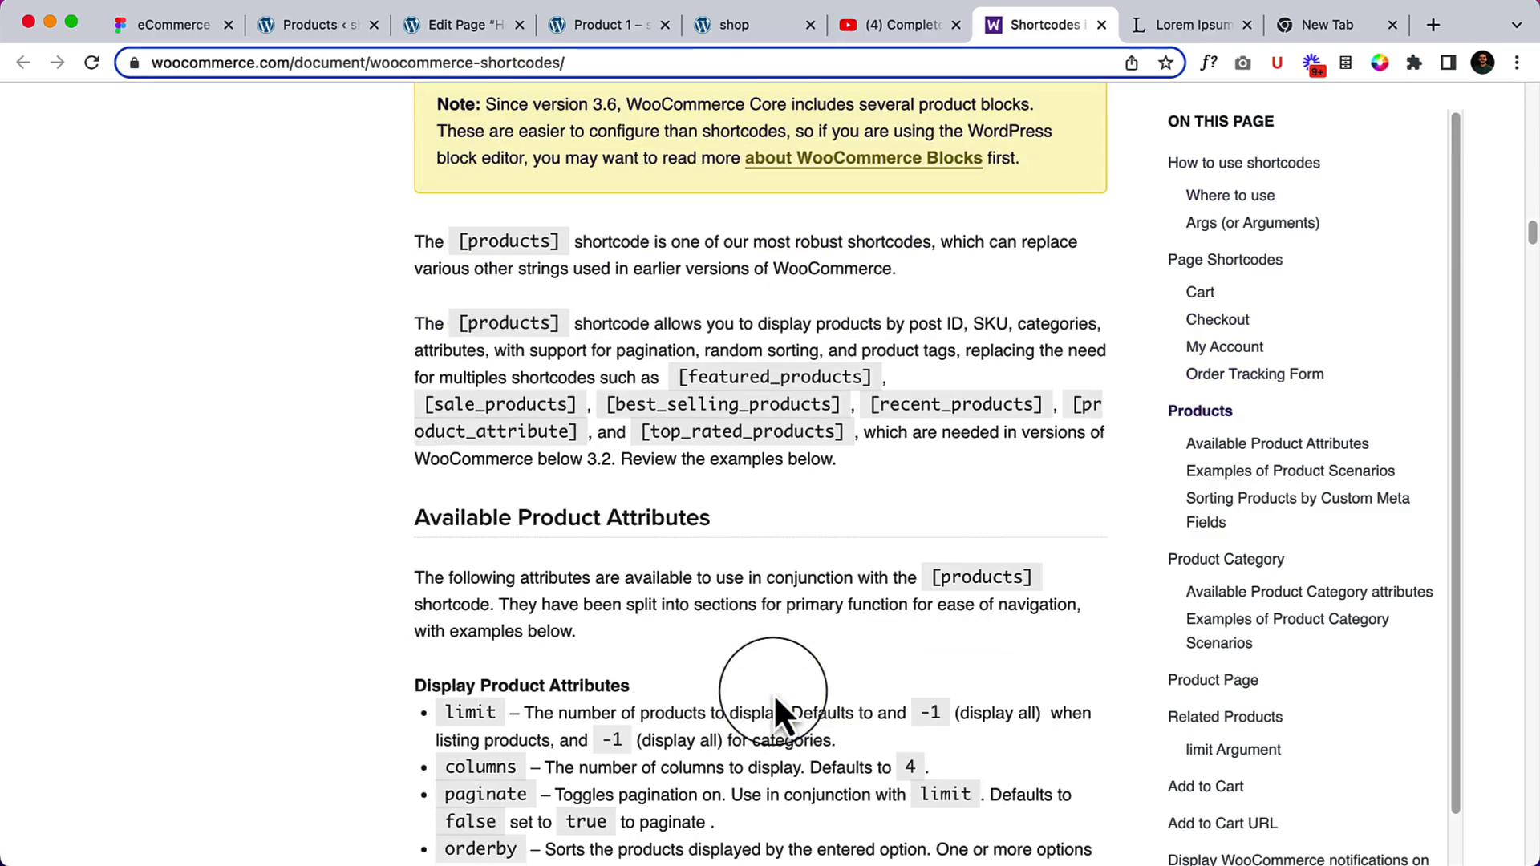
pyautogui.scroll(-20, 738, 660)
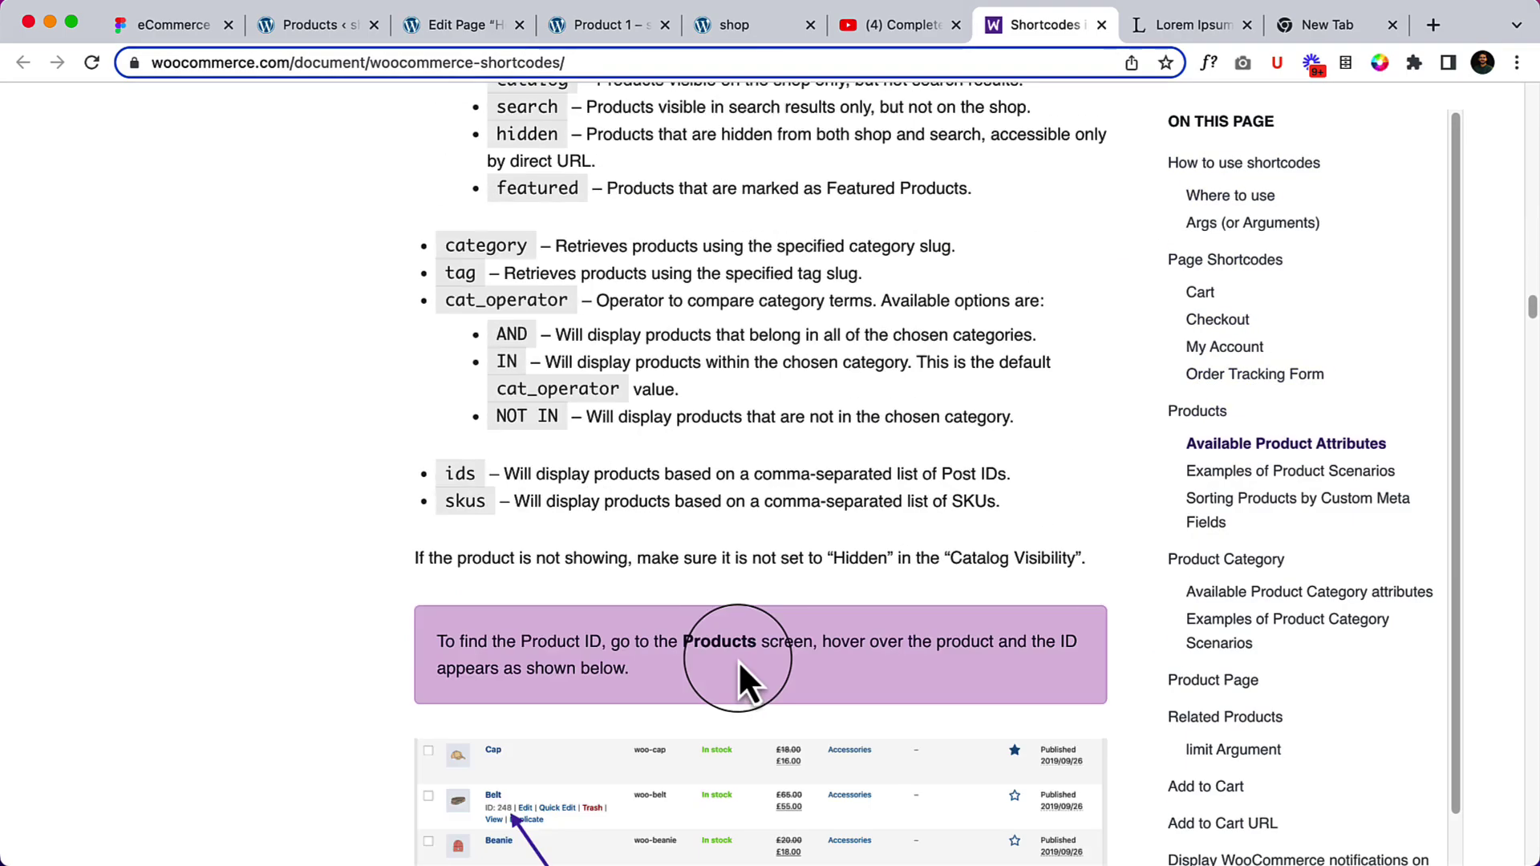
pyautogui.scroll(-2, 738, 680)
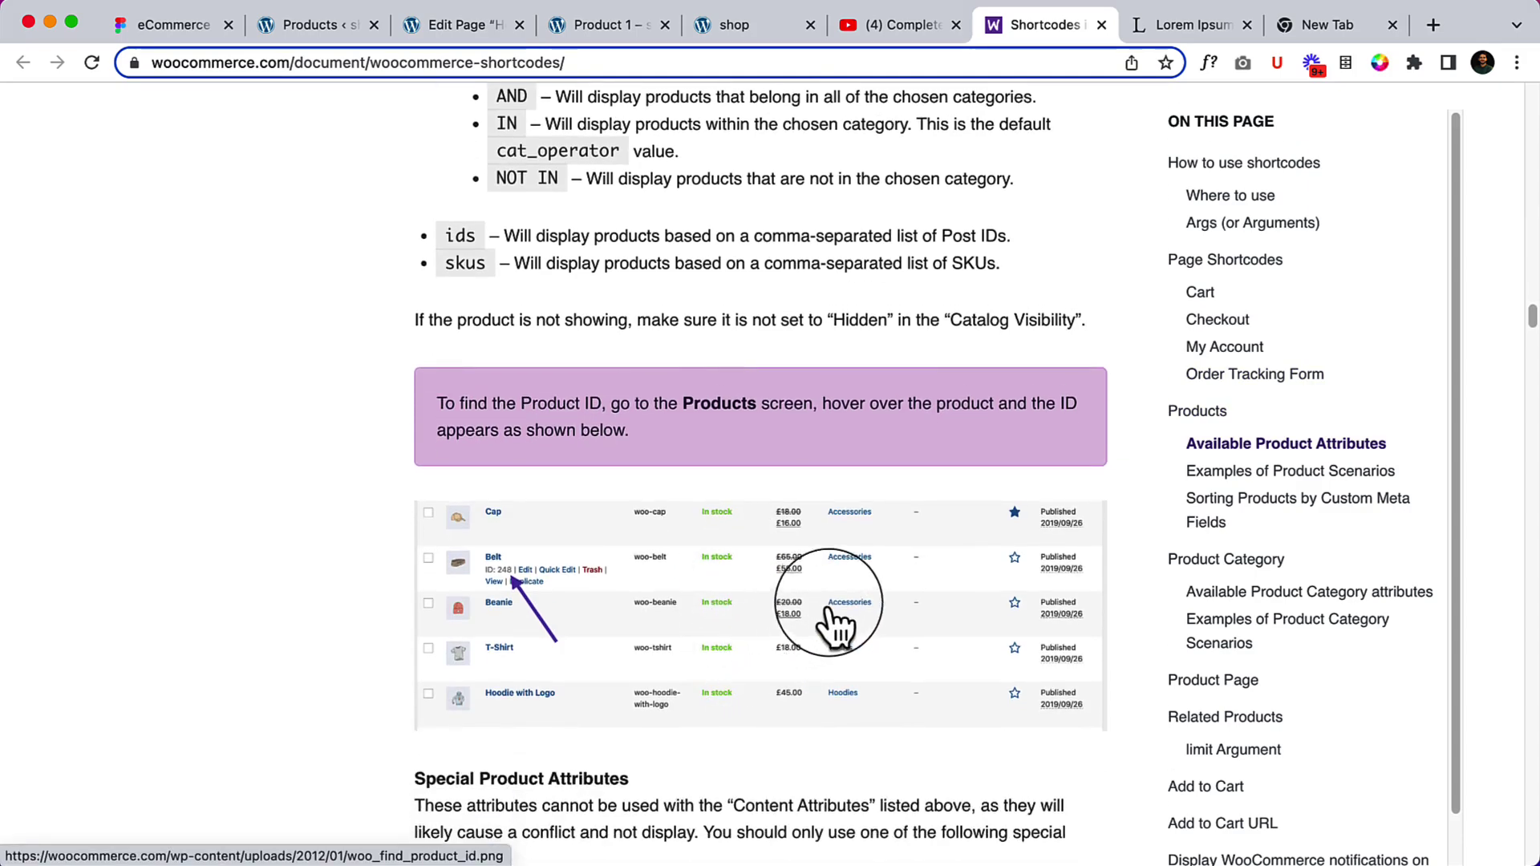
pyautogui.scroll(-6, 818, 618)
pyautogui.scroll(-4, 830, 605)
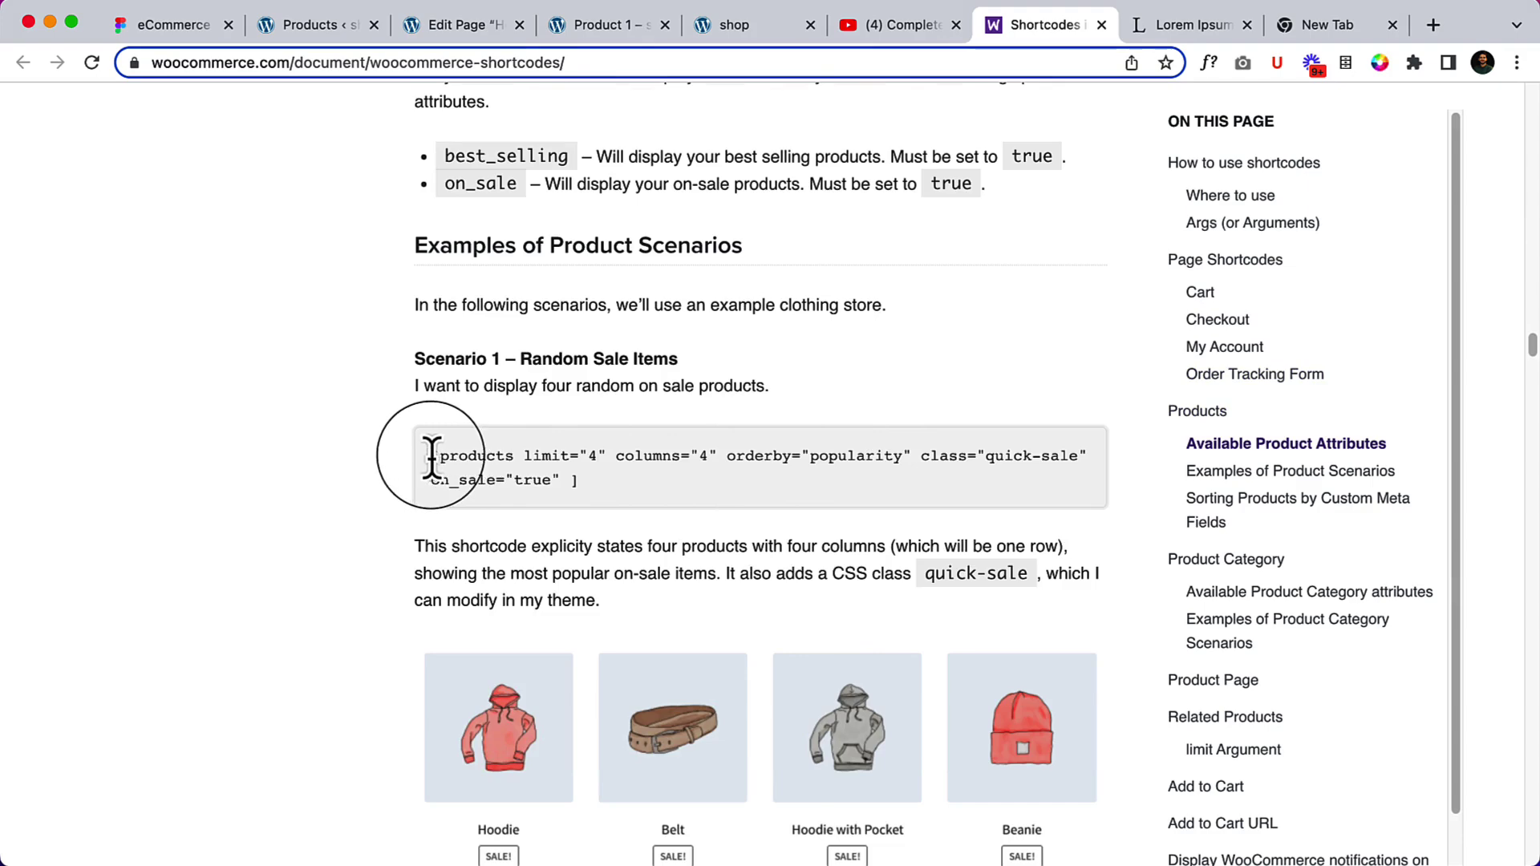
pyautogui.tripleClick(481, 469)
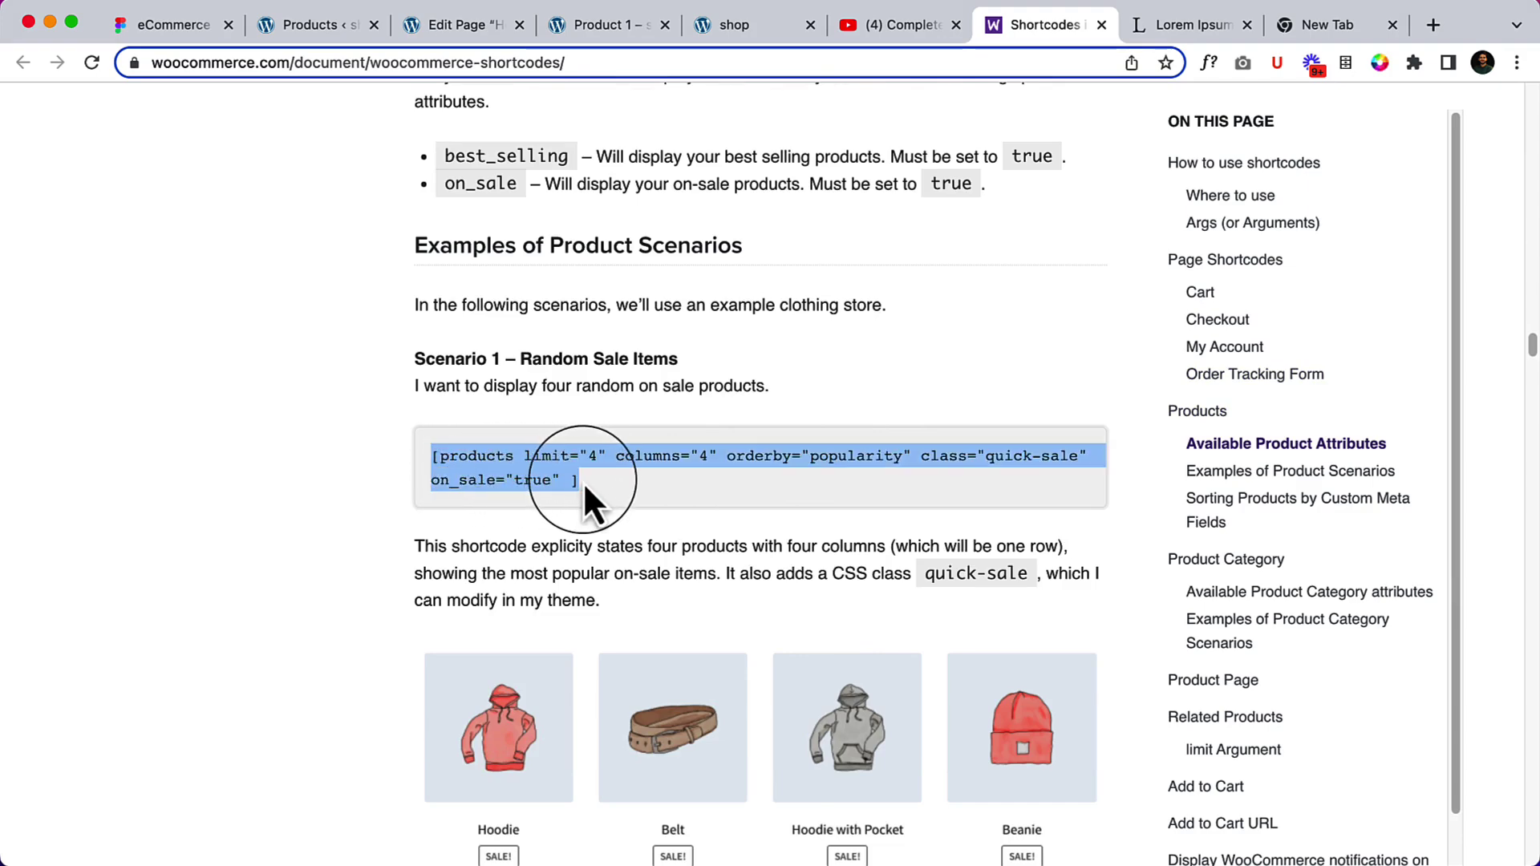
pyautogui.scroll(-1, 622, 393)
pyautogui.scroll(-6, 622, 393)
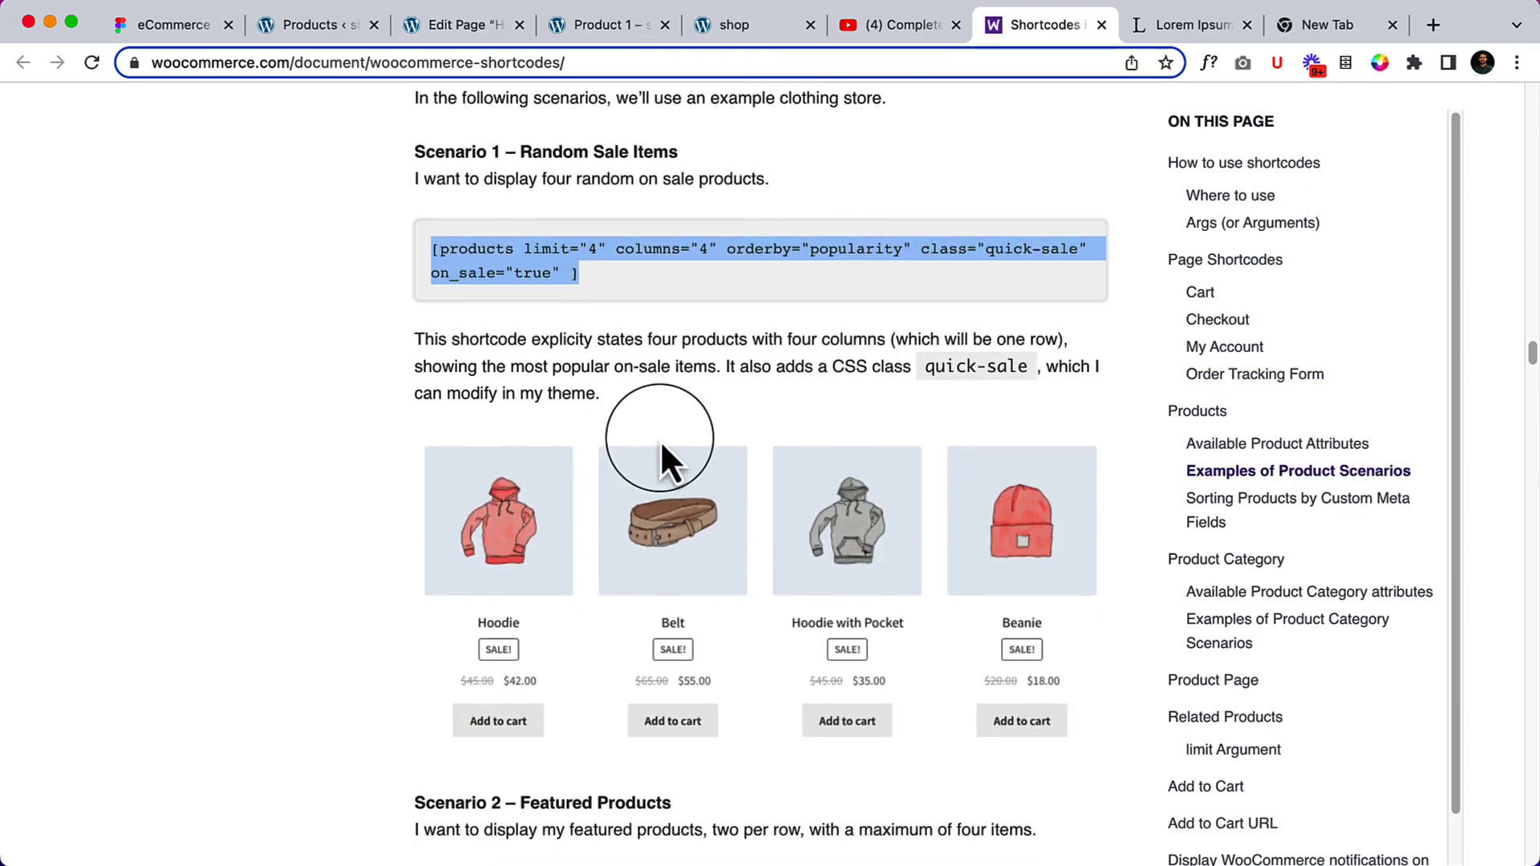
pyautogui.tripleClick(519, 654)
pyautogui.press('super+c')
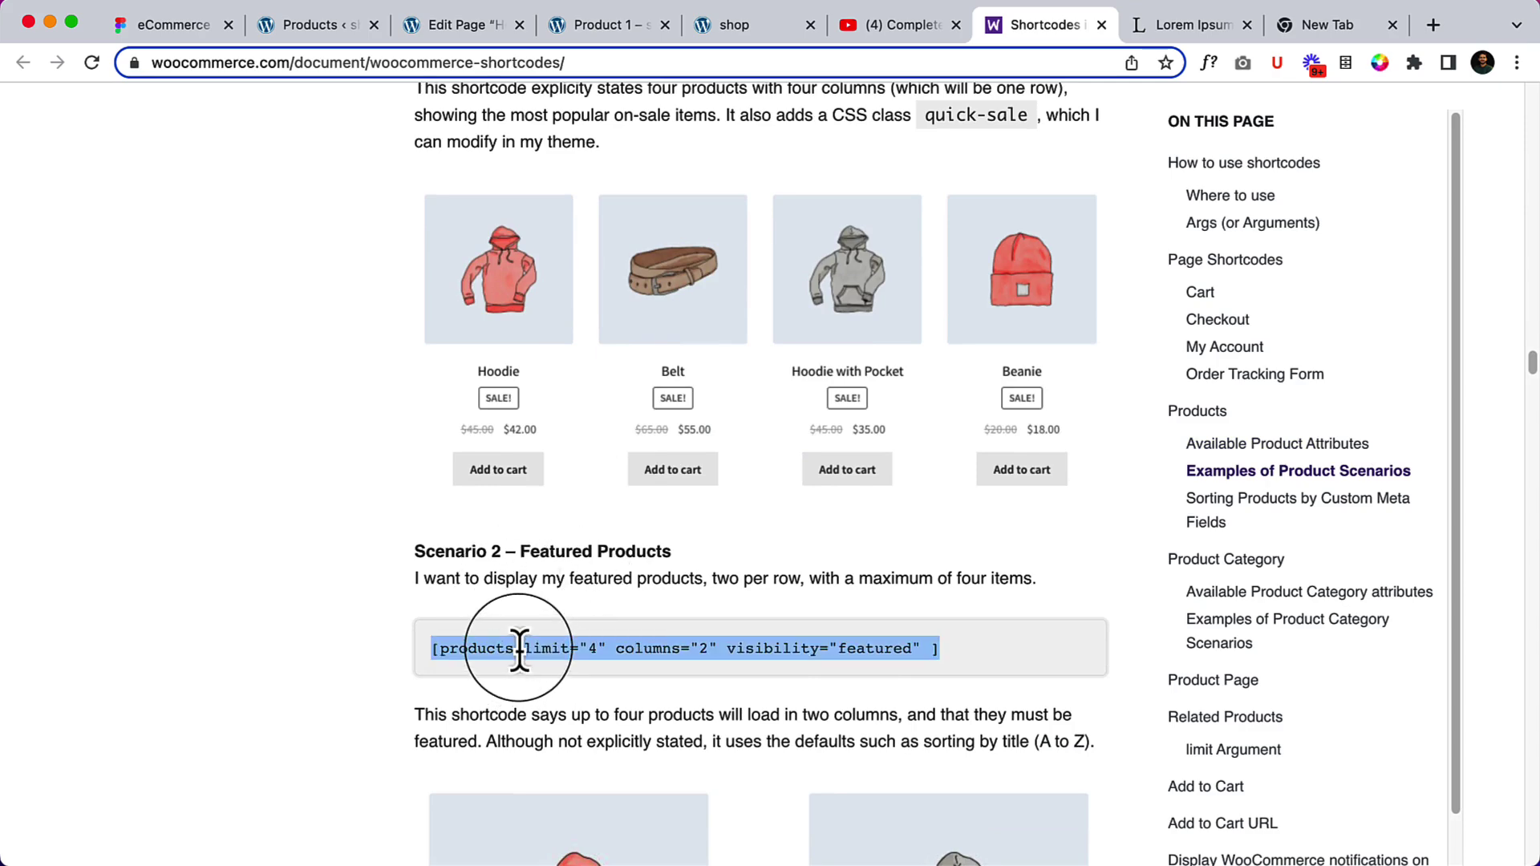
pyautogui.hotkey('ctrl', 'shift', 'Tab')
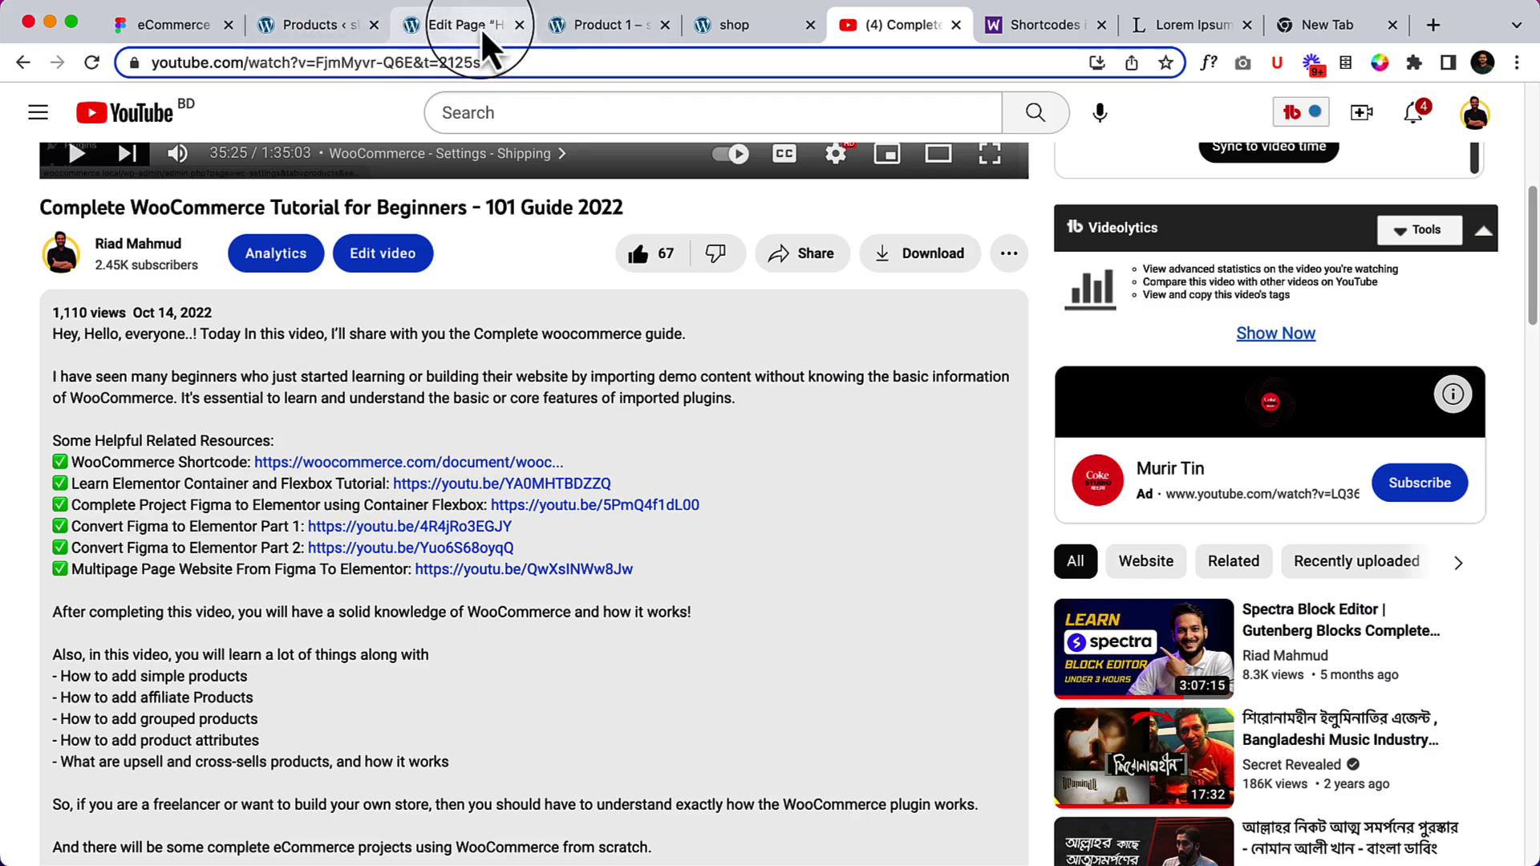
# Paste [products limit="4" columns="2" visibility="featured" ] into the Shortcode block
pyautogui.click(480, 27)
pyautogui.click(153, 681)
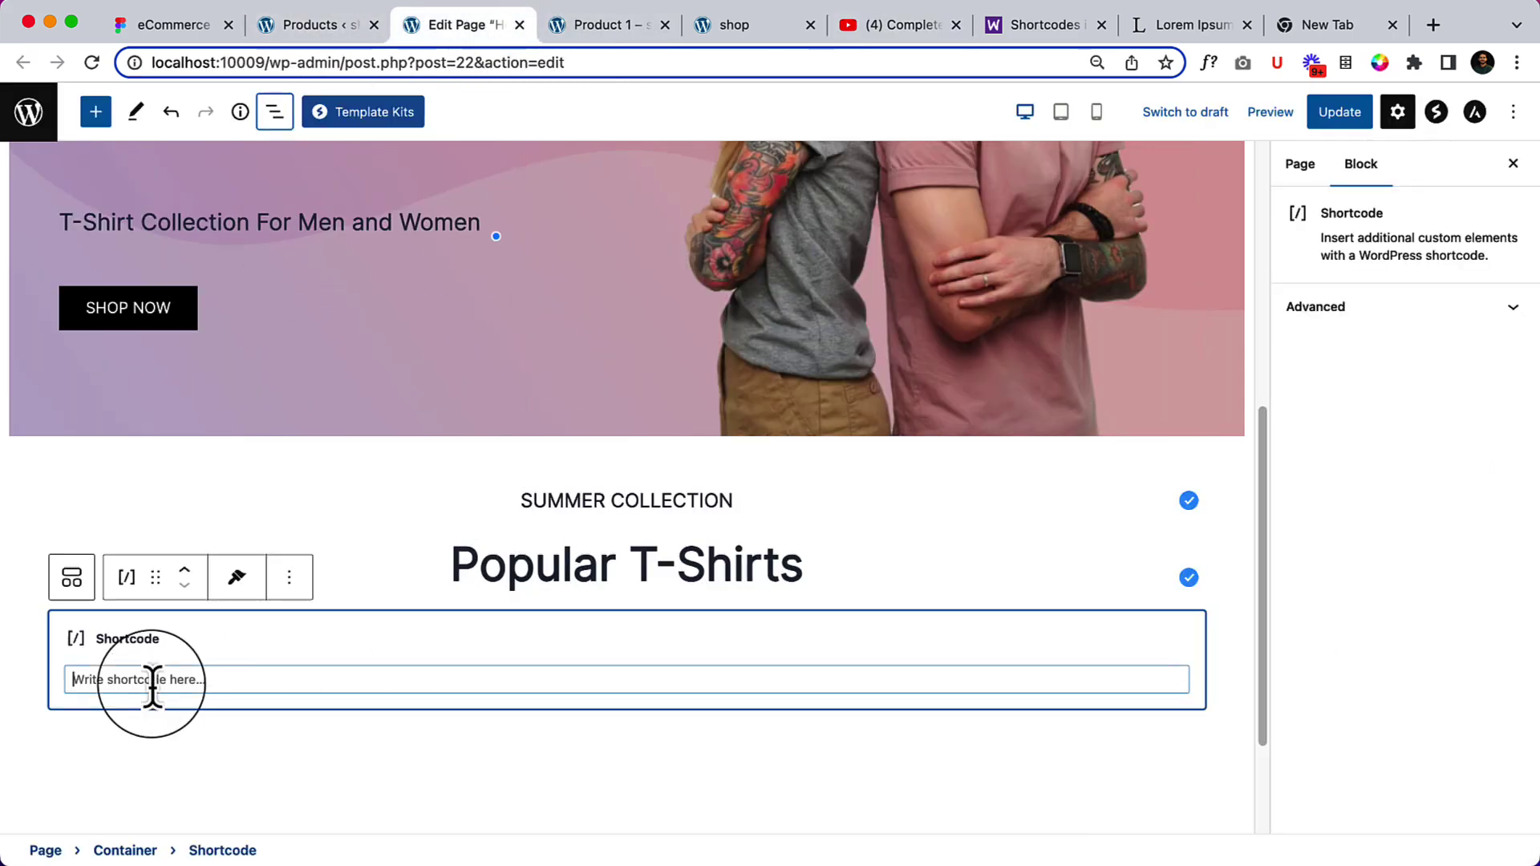
pyautogui.press('super+v')
pyautogui.press('BackSpace')
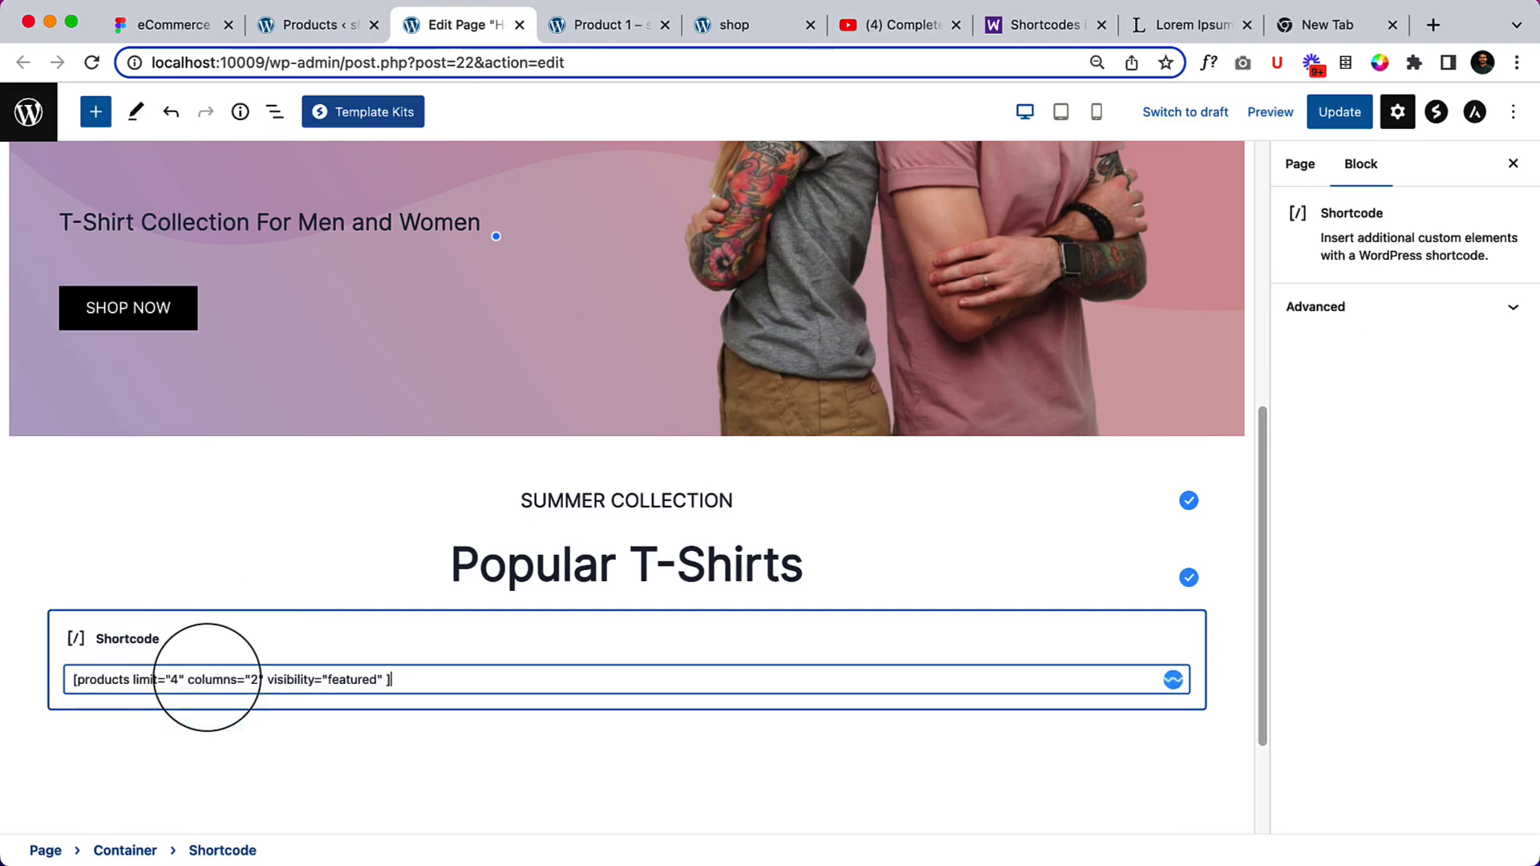
pyautogui.scroll(-3, 647, 634)
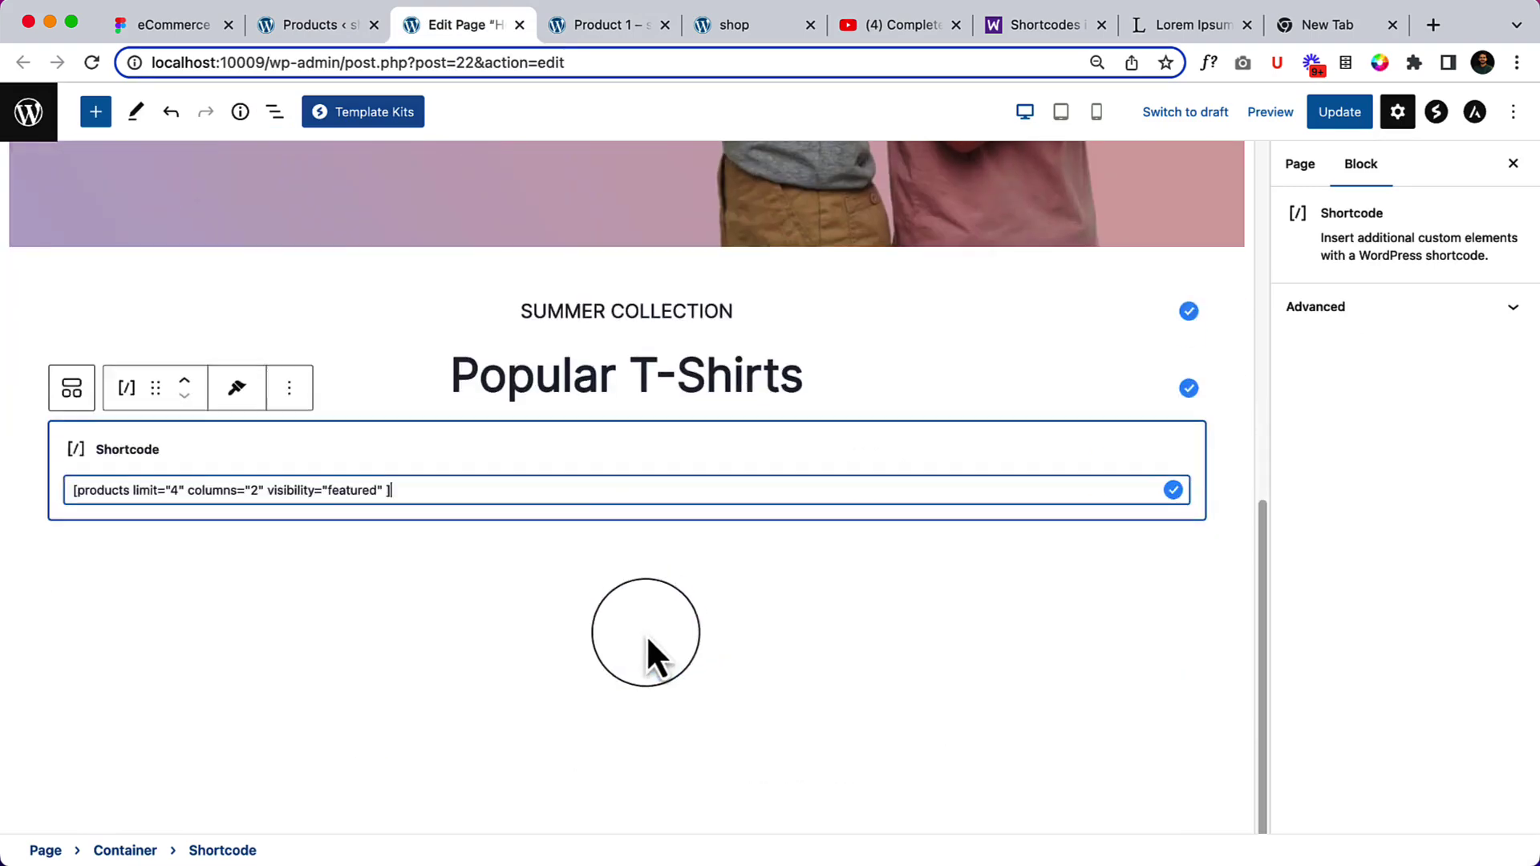
pyautogui.click(585, 574)
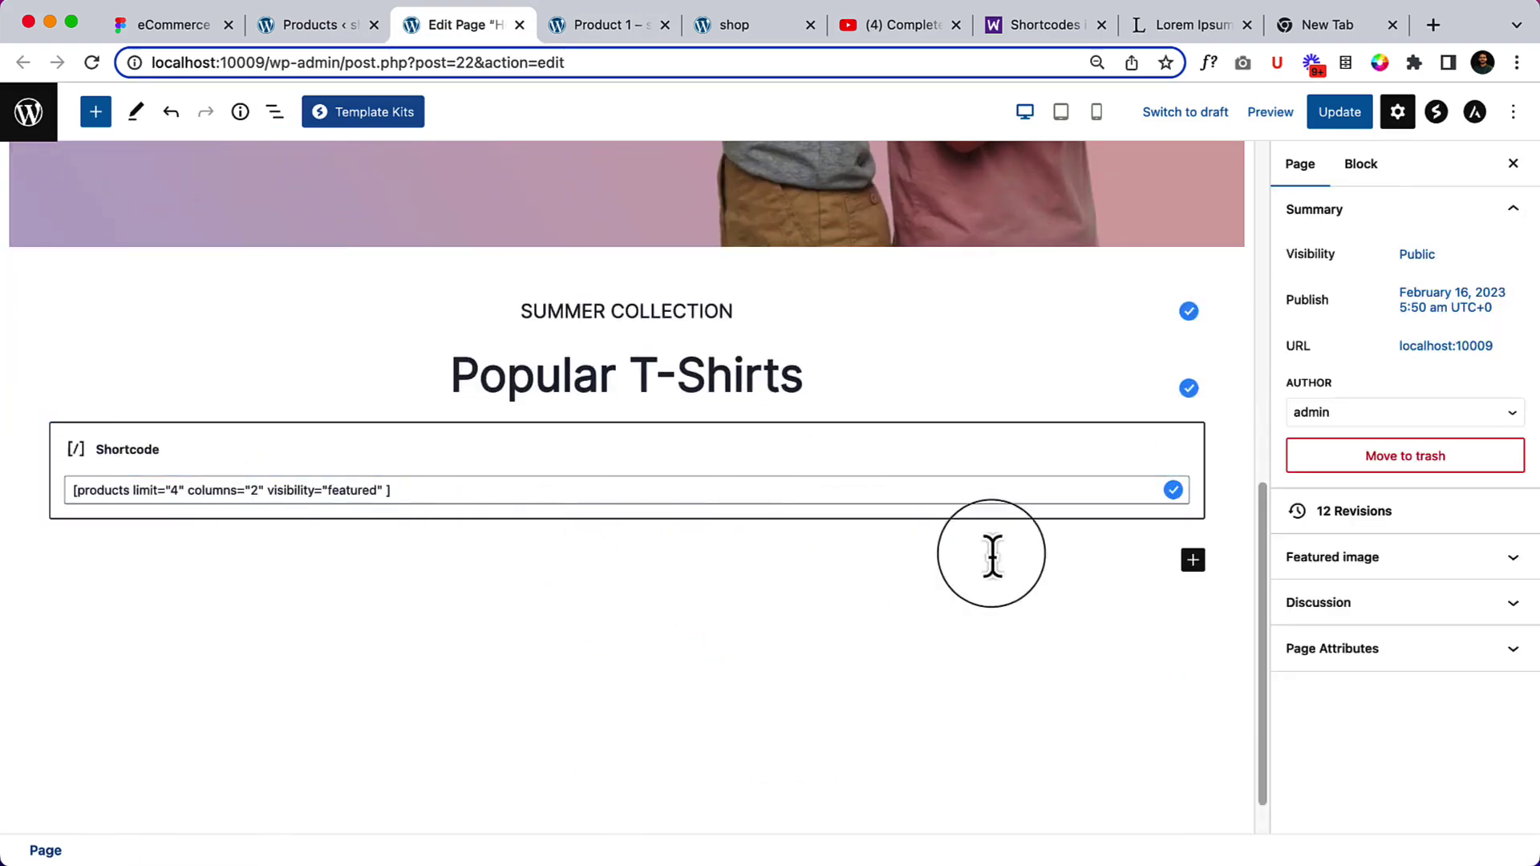
# Add an empty Paragraph block below the shortcode
pyautogui.click(1193, 560)
pyautogui.write('shop')
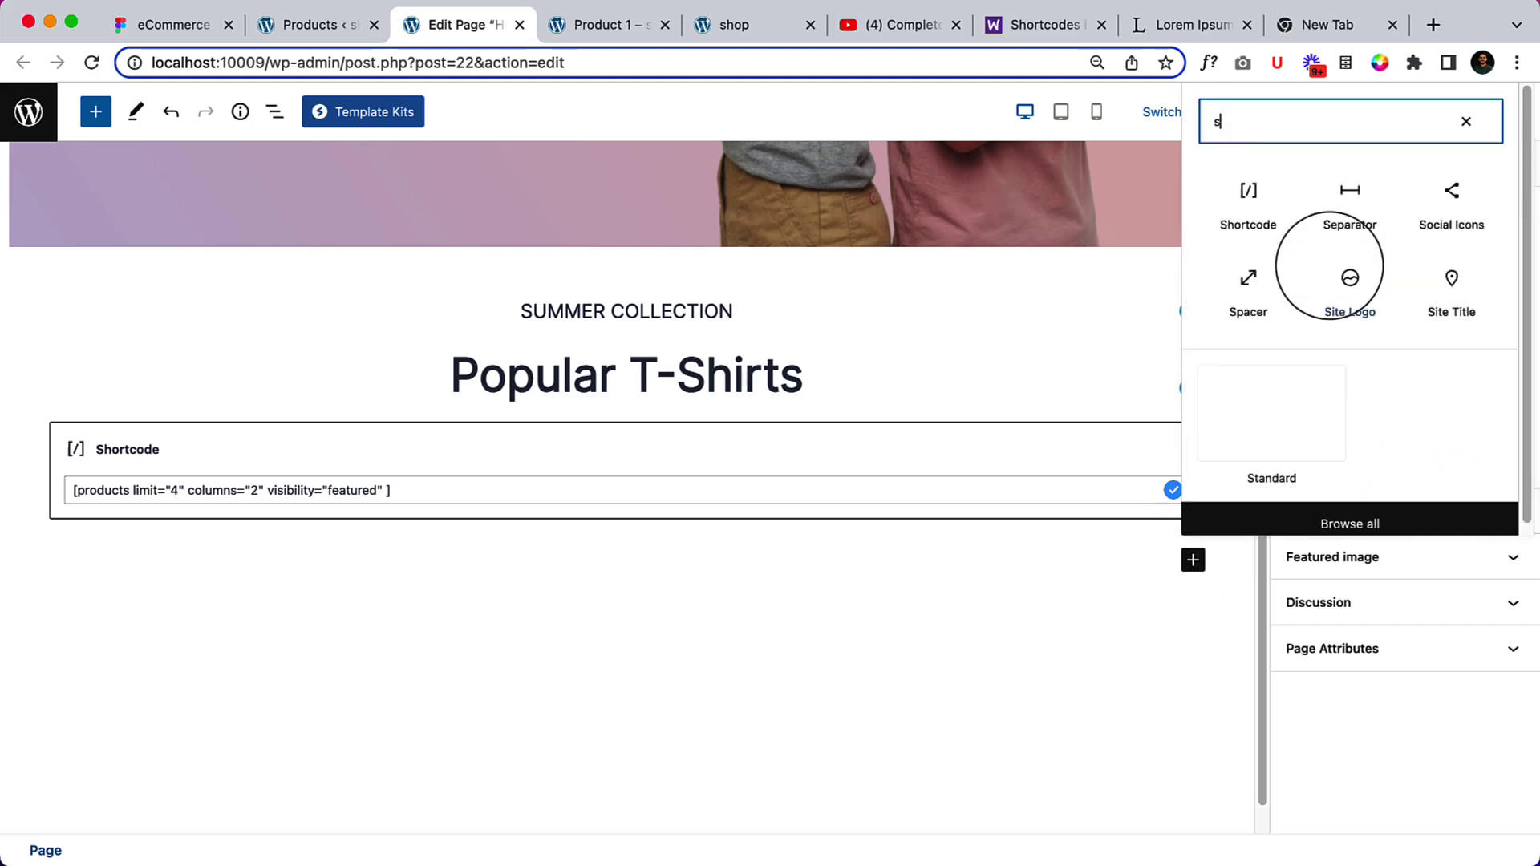
pyautogui.press('BackSpace')
pyautogui.press('BackSpace')
pyautogui.press('BackSpace')
pyautogui.press('BackSpace')
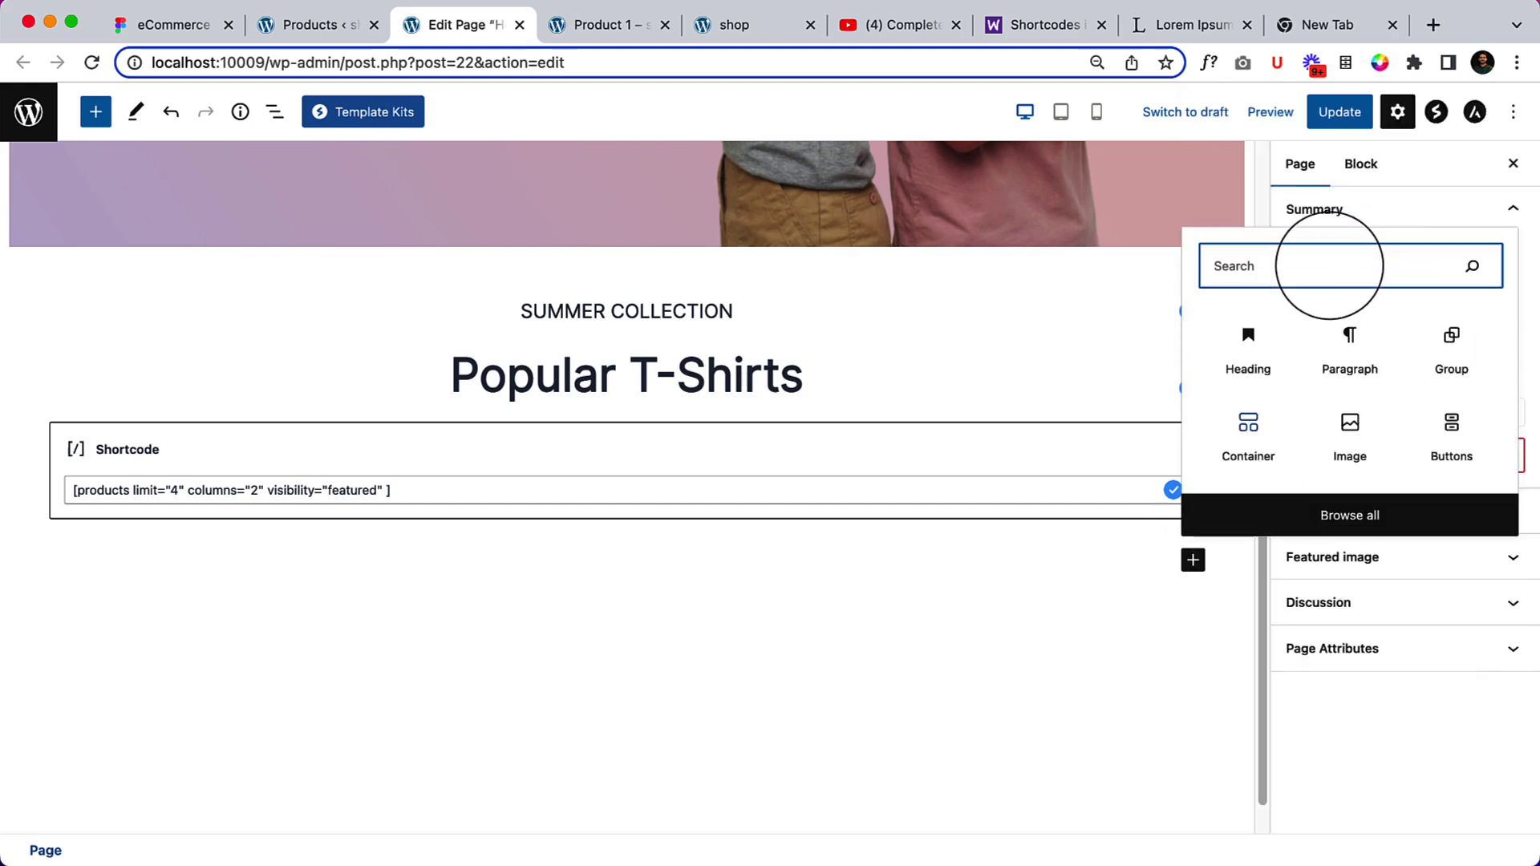
pyautogui.write('prod')
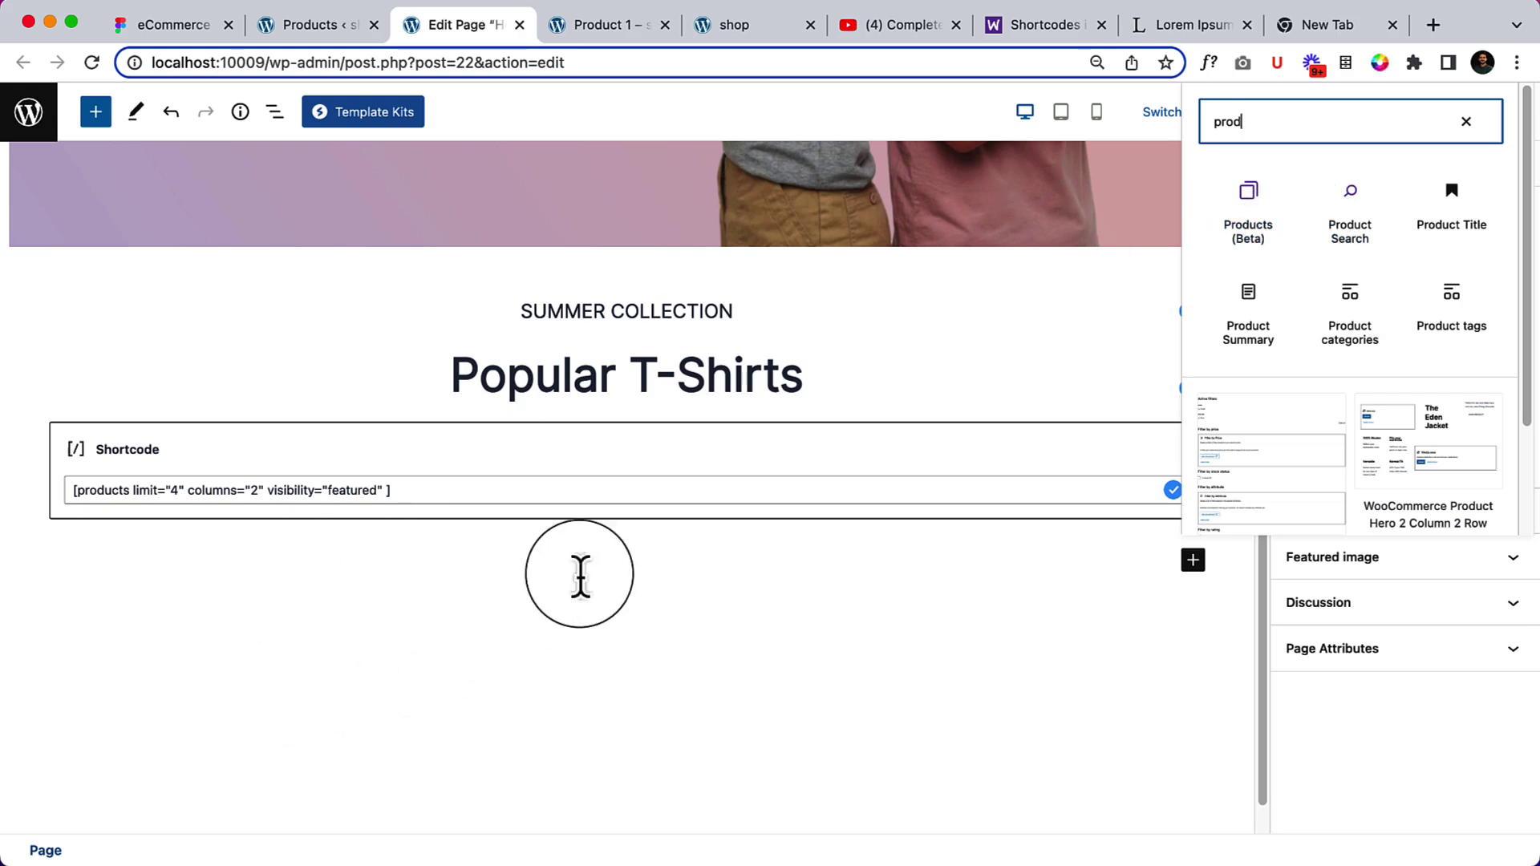
pyautogui.click(619, 559)
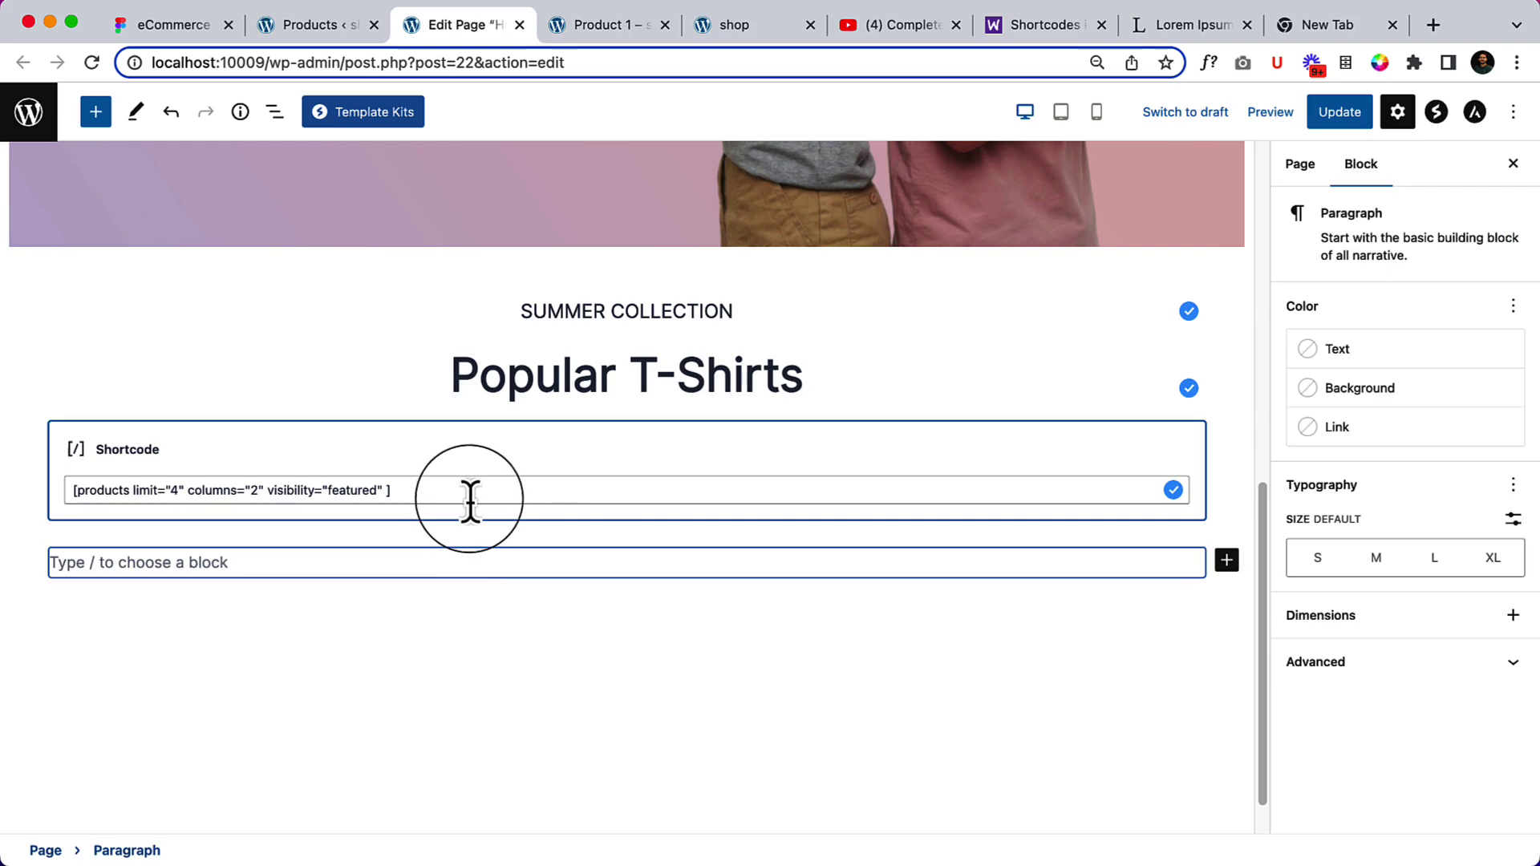
pyautogui.click(738, 642)
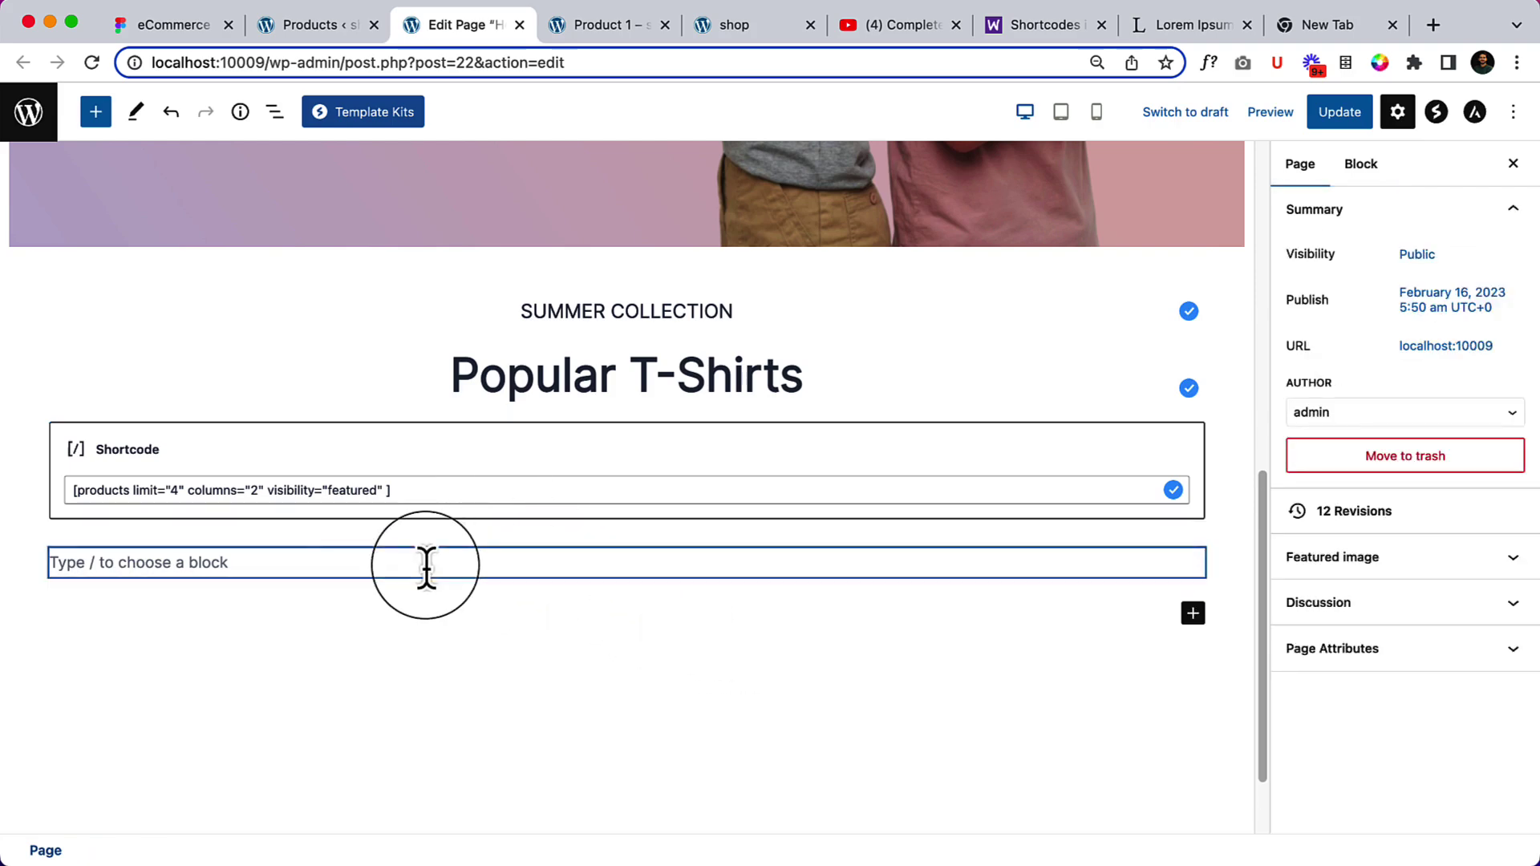
pyautogui.click(426, 566)
# Check the block outline in List View and update the Home page
pyautogui.click(272, 120)
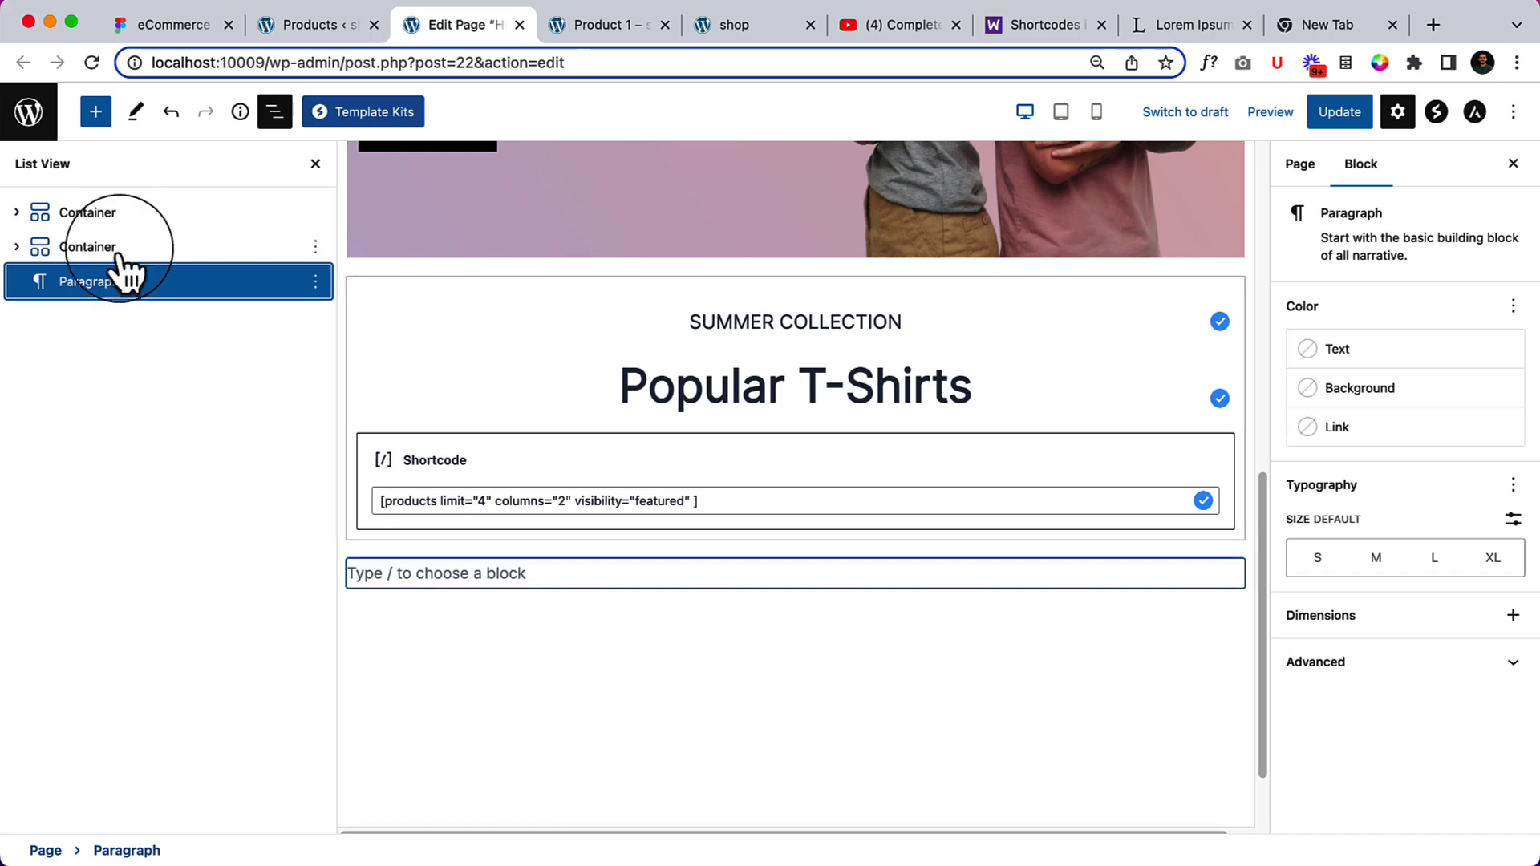
pyautogui.click(315, 282)
pyautogui.click(148, 397)
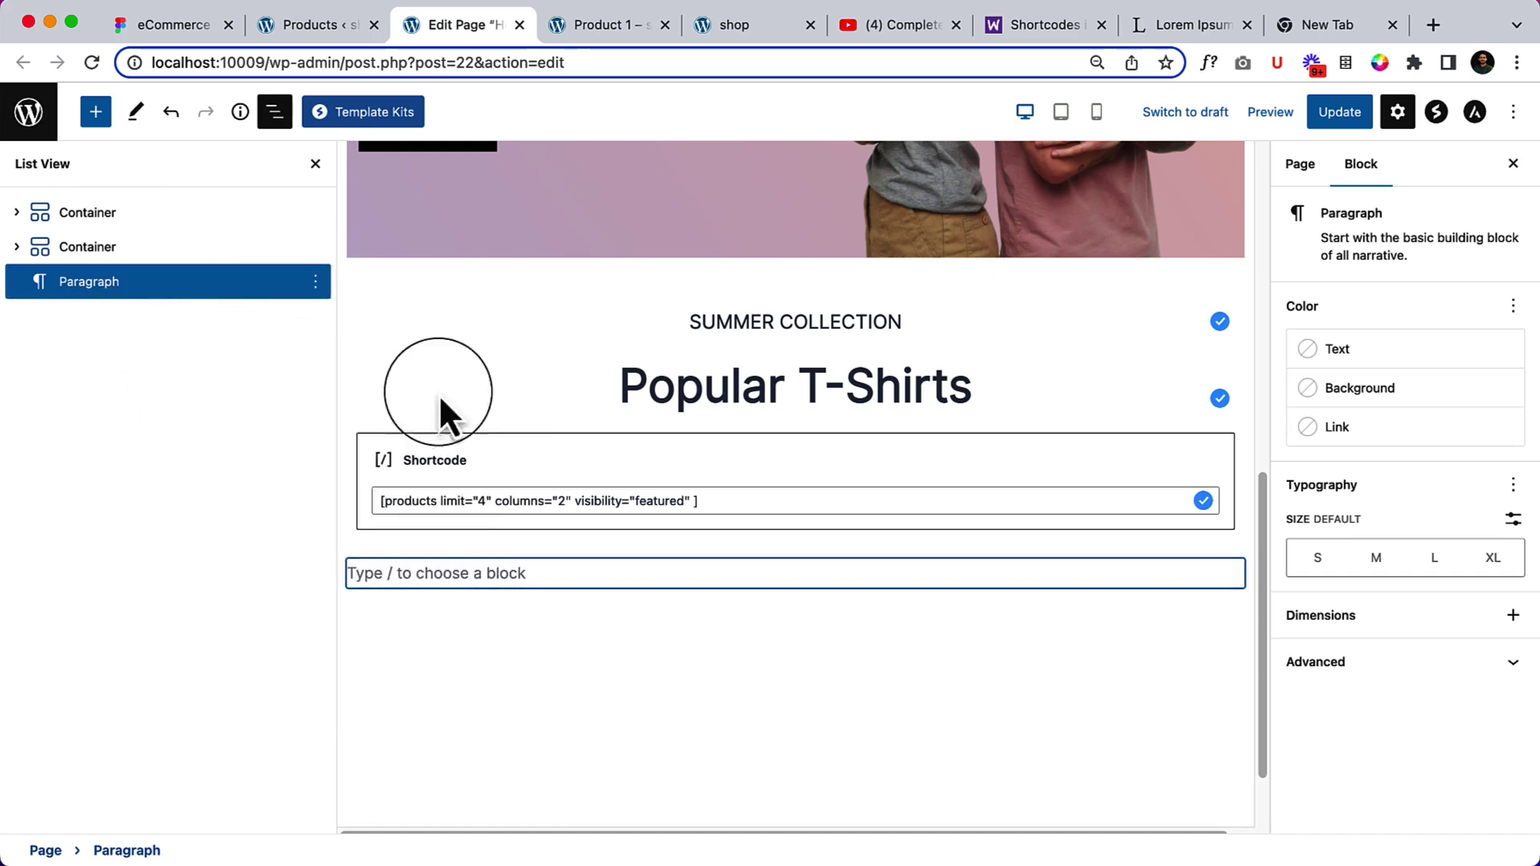
pyautogui.click(597, 614)
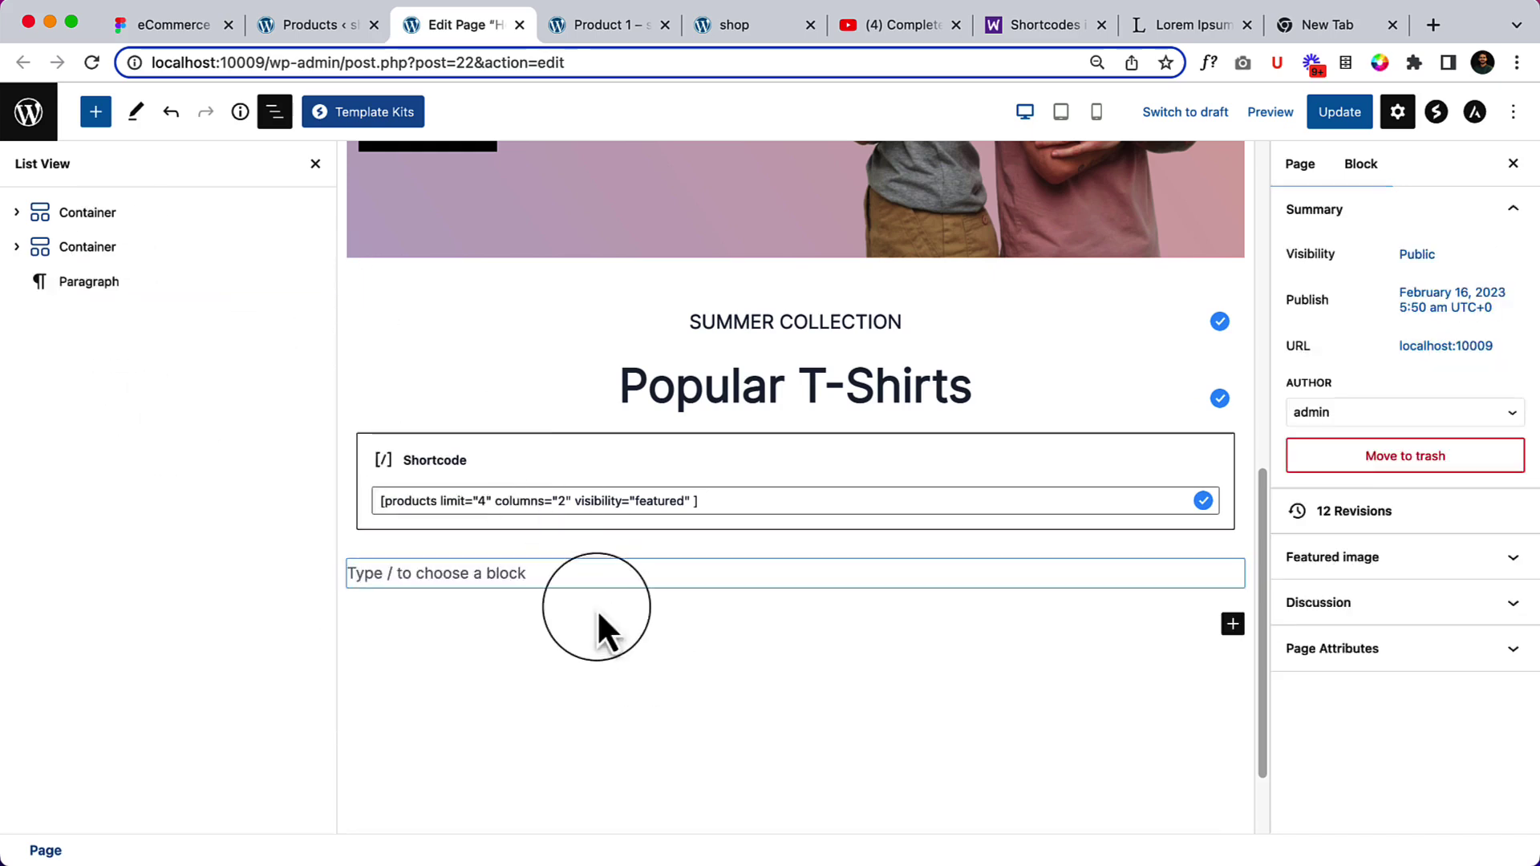
pyautogui.click(1341, 117)
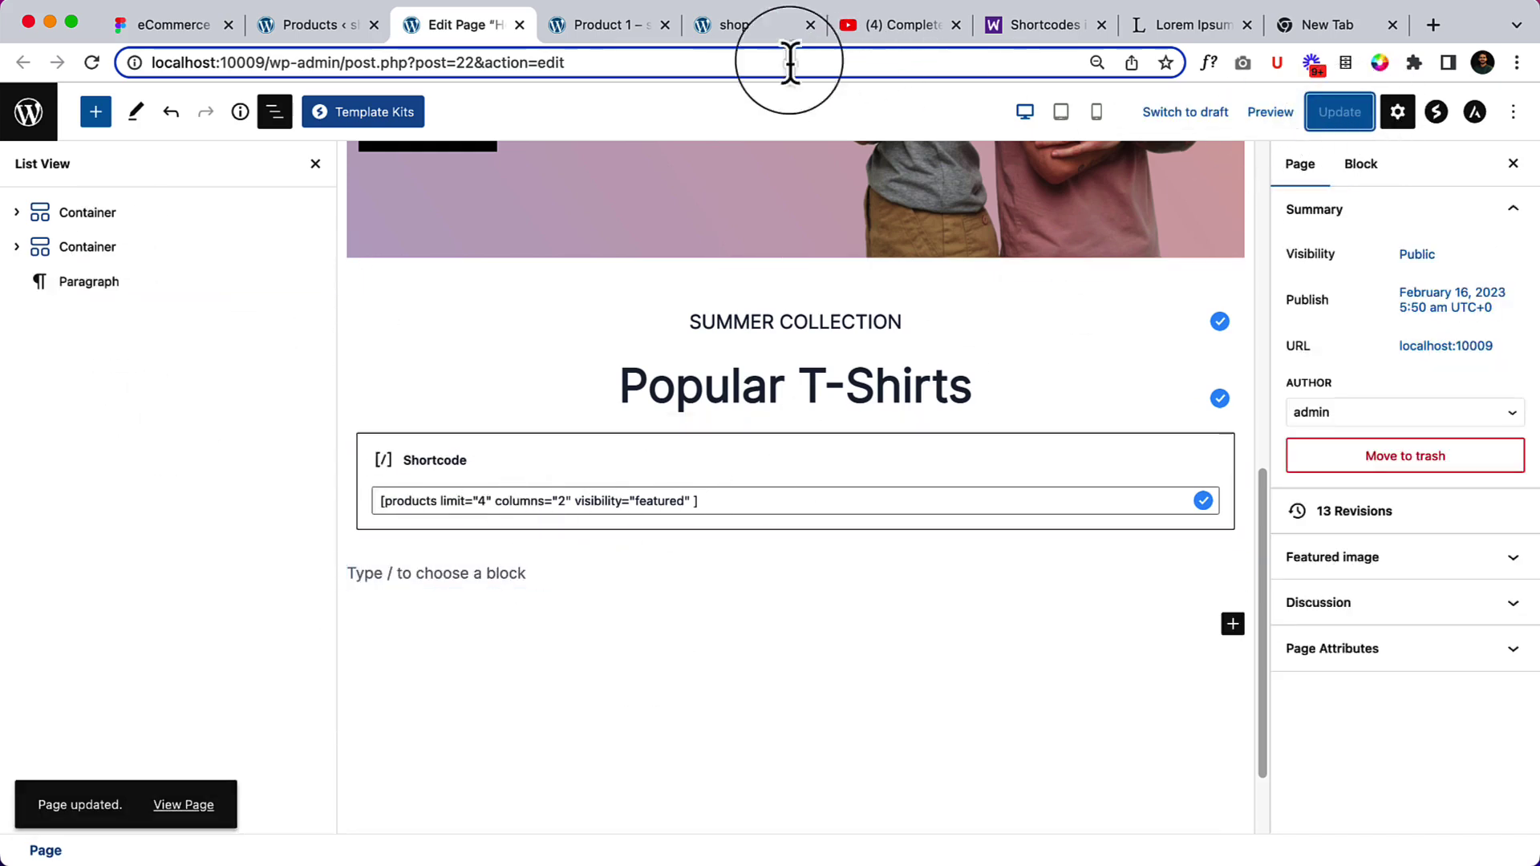
# Reload the live home page and scroll to the SUMMER COLLECTION and Popular T-Shirts headings
pyautogui.click(758, 29)
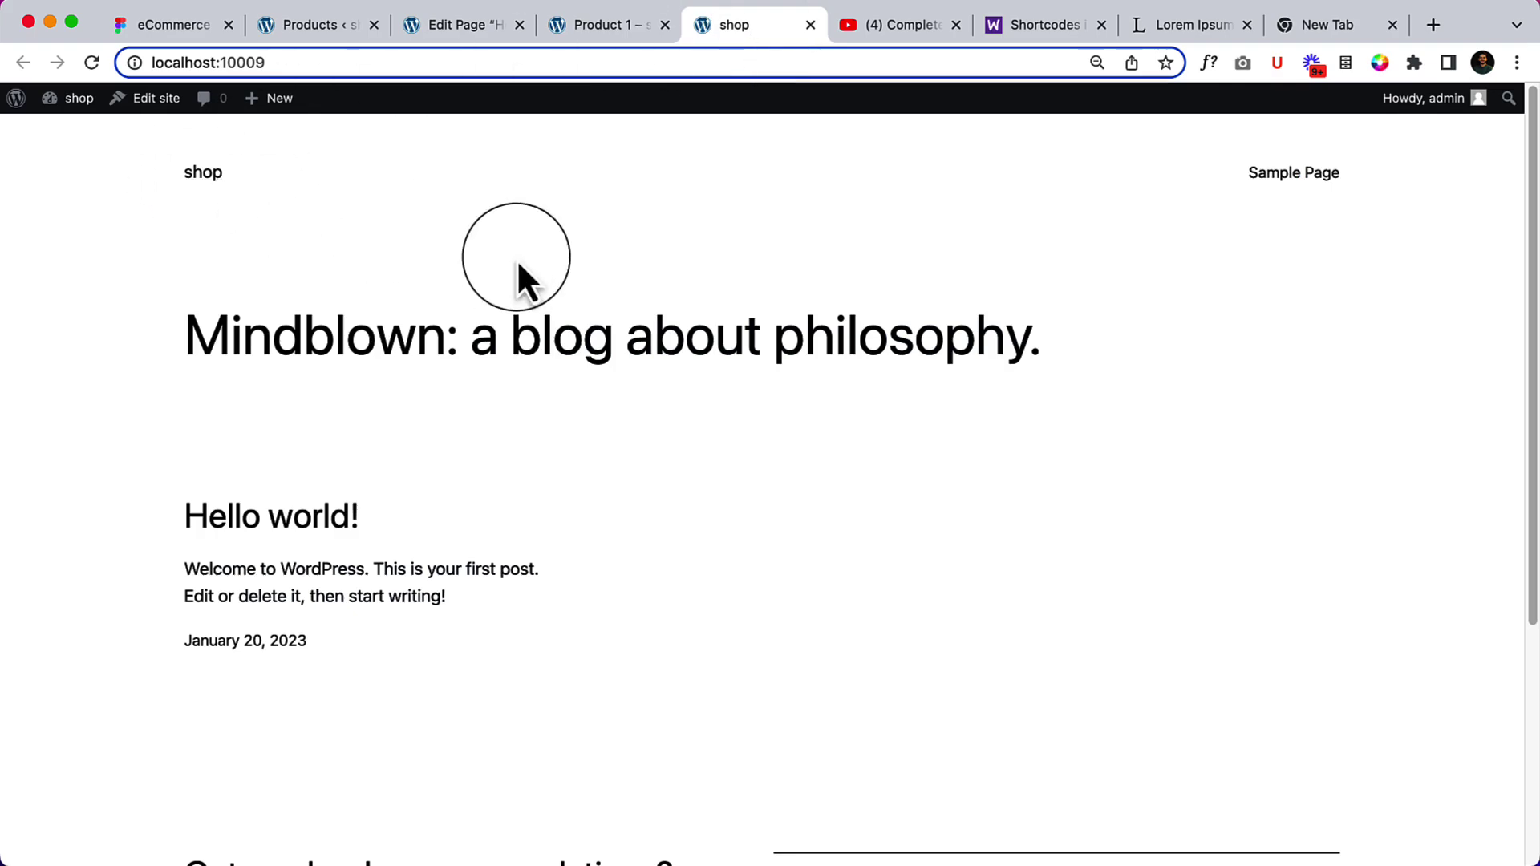
pyautogui.click(193, 183)
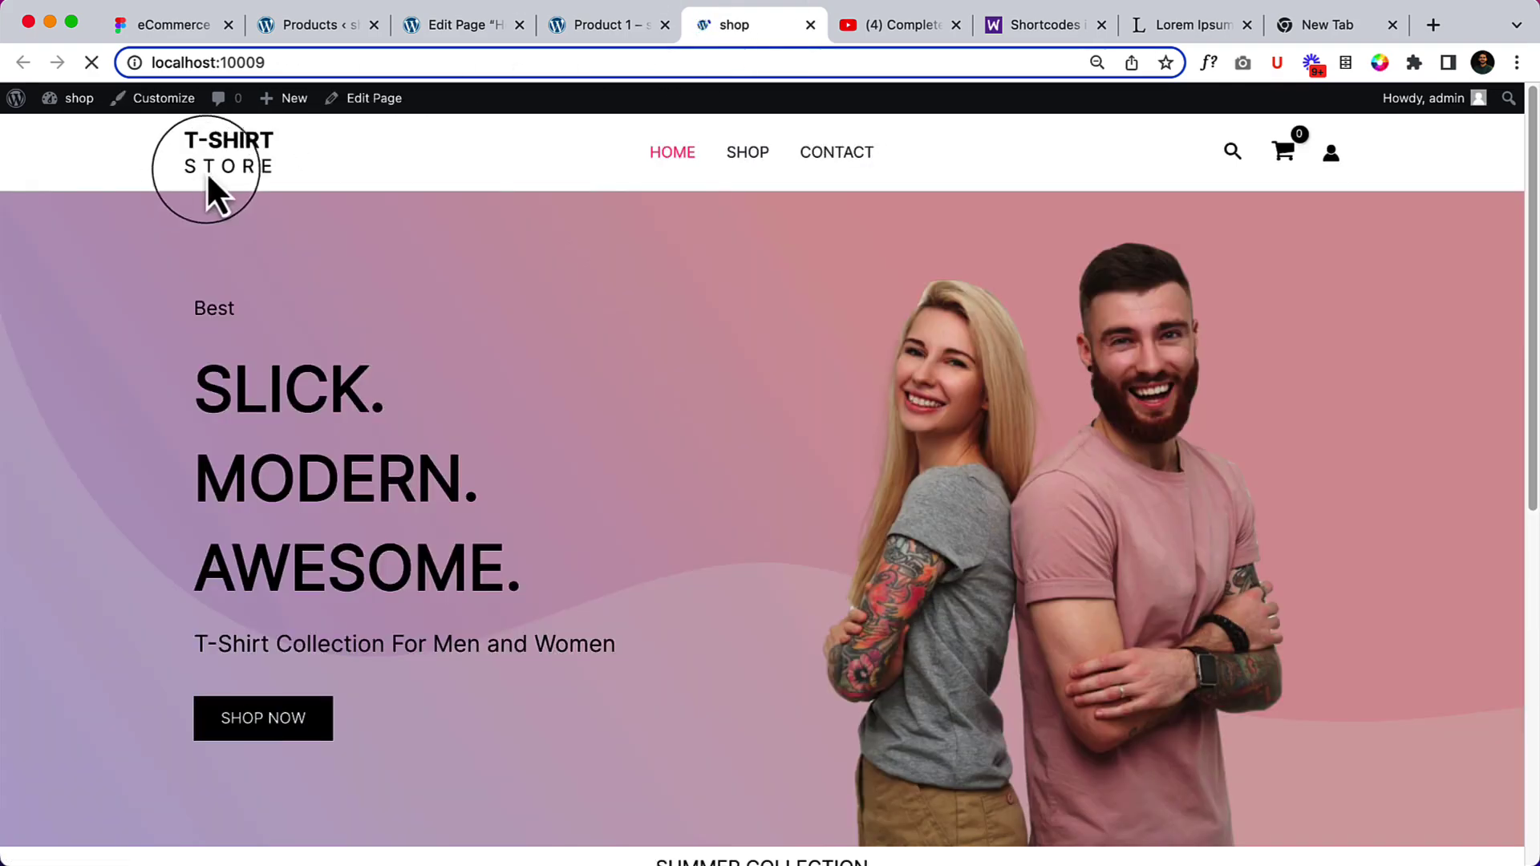
pyautogui.scroll(-10, 811, 420)
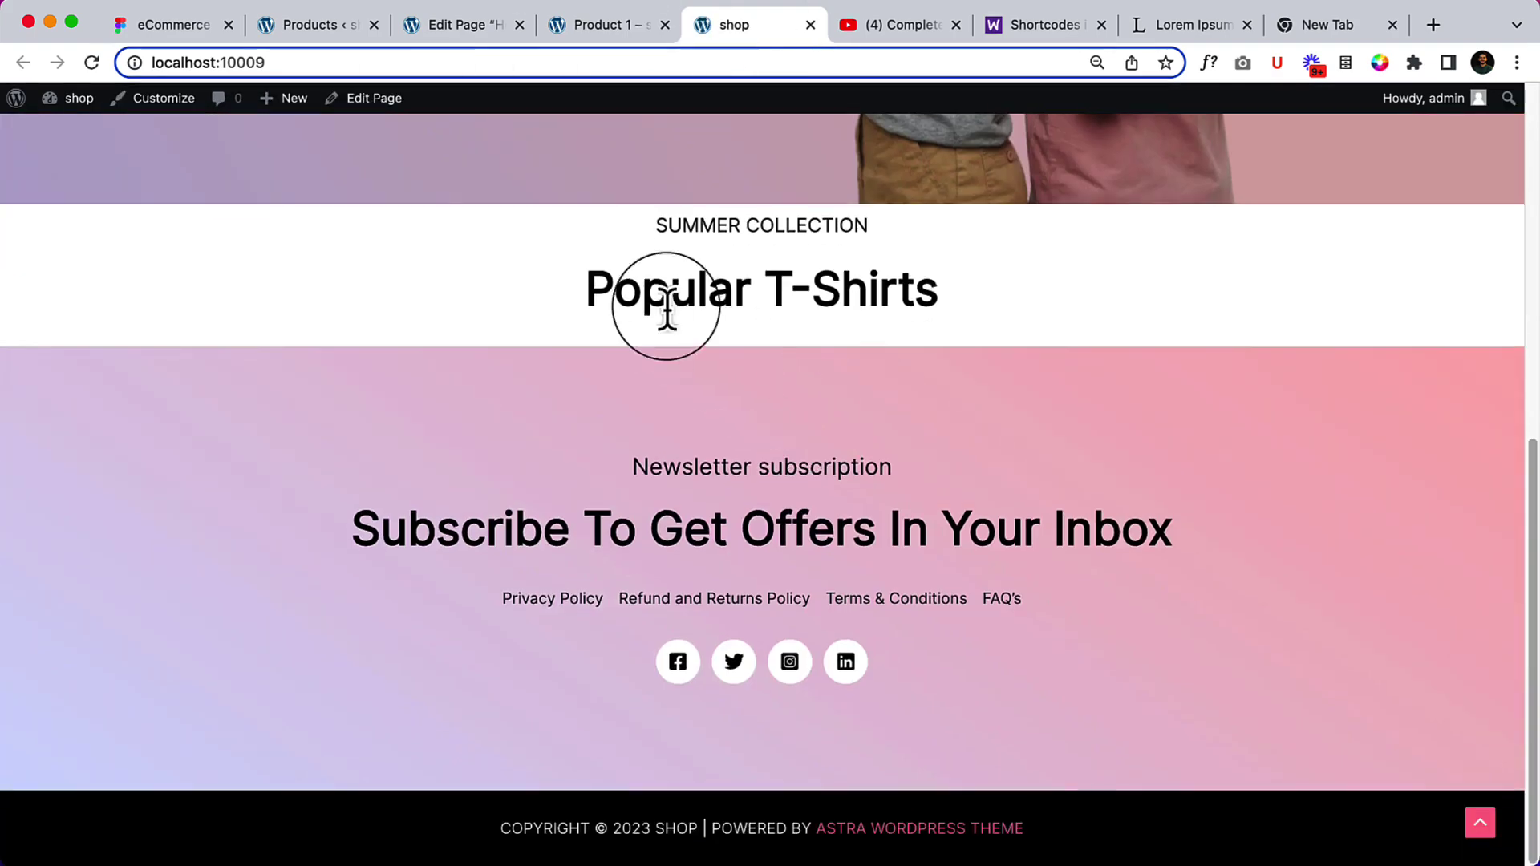
pyautogui.moveTo(616, 237); pyautogui.dragTo(1005, 319)
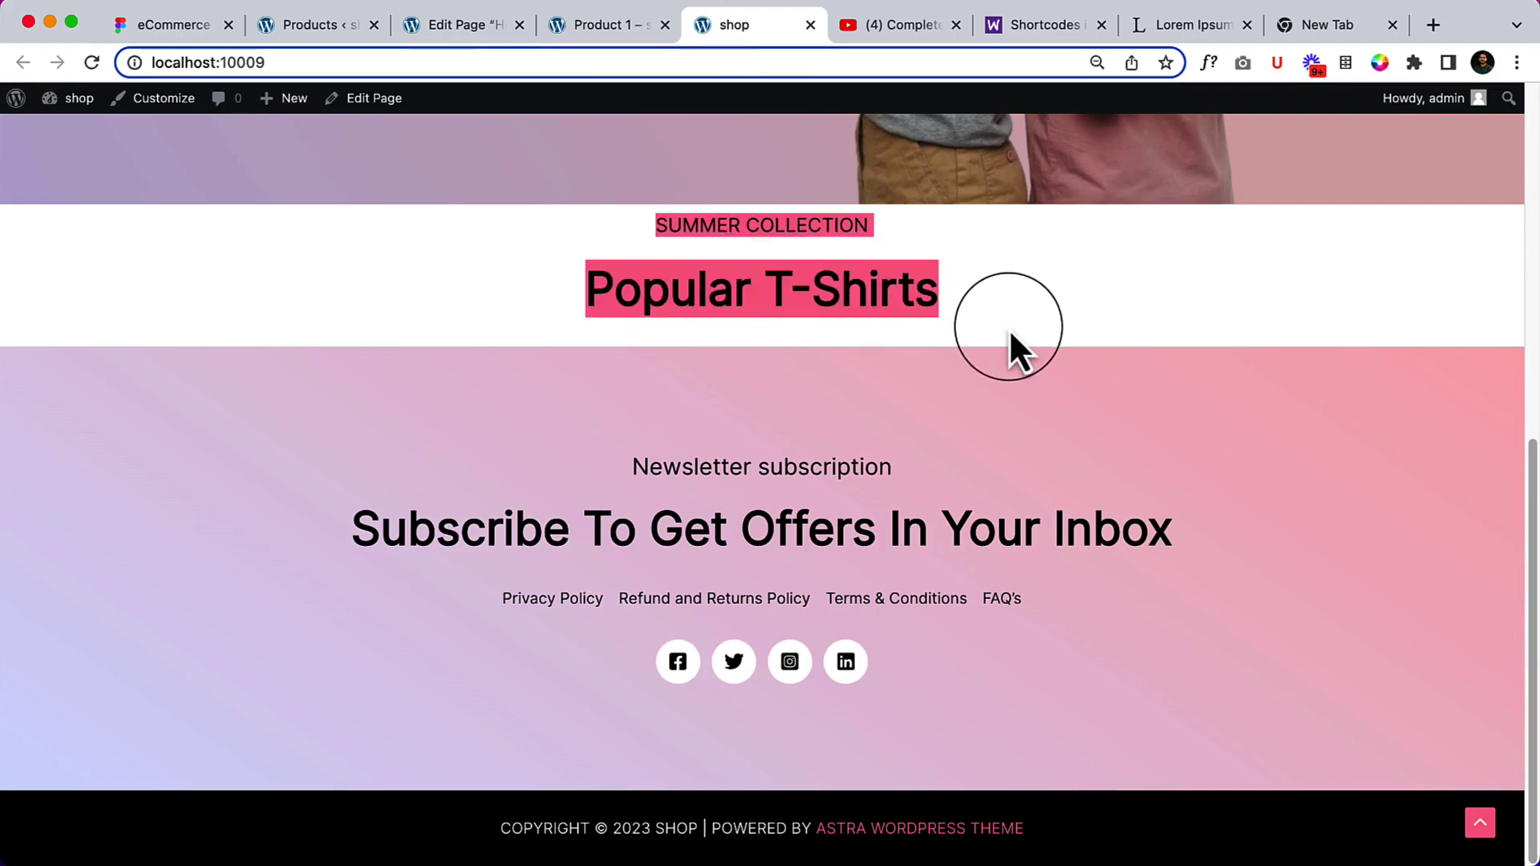
# Change the products shortcode's columns value to 4, matching the Figma design's four-product row
pyautogui.click(464, 31)
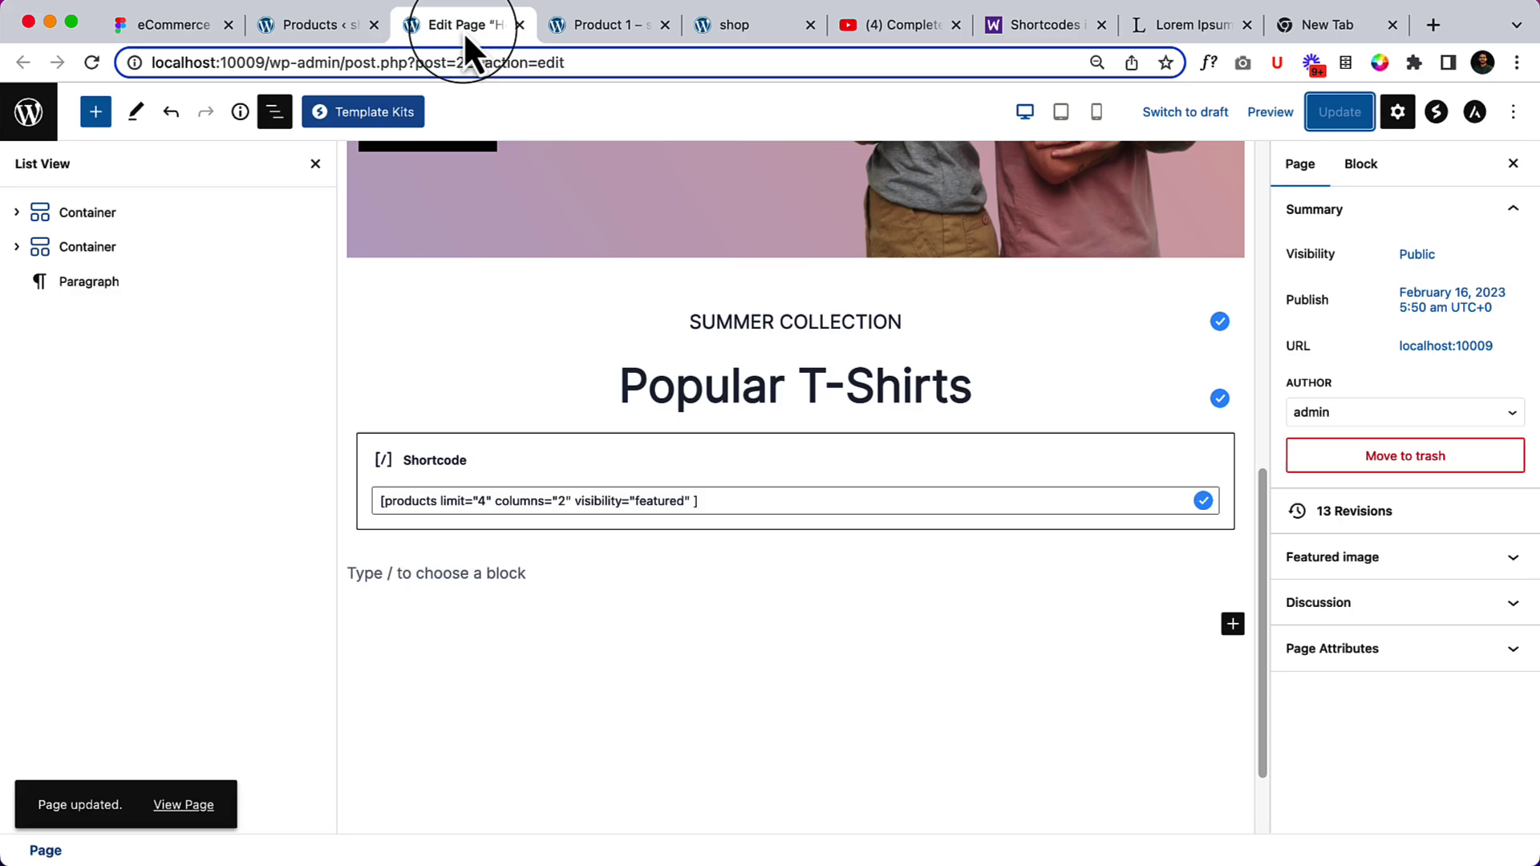
pyautogui.doubleClick(402, 500)
pyautogui.click(484, 501)
pyautogui.doubleClick(482, 501)
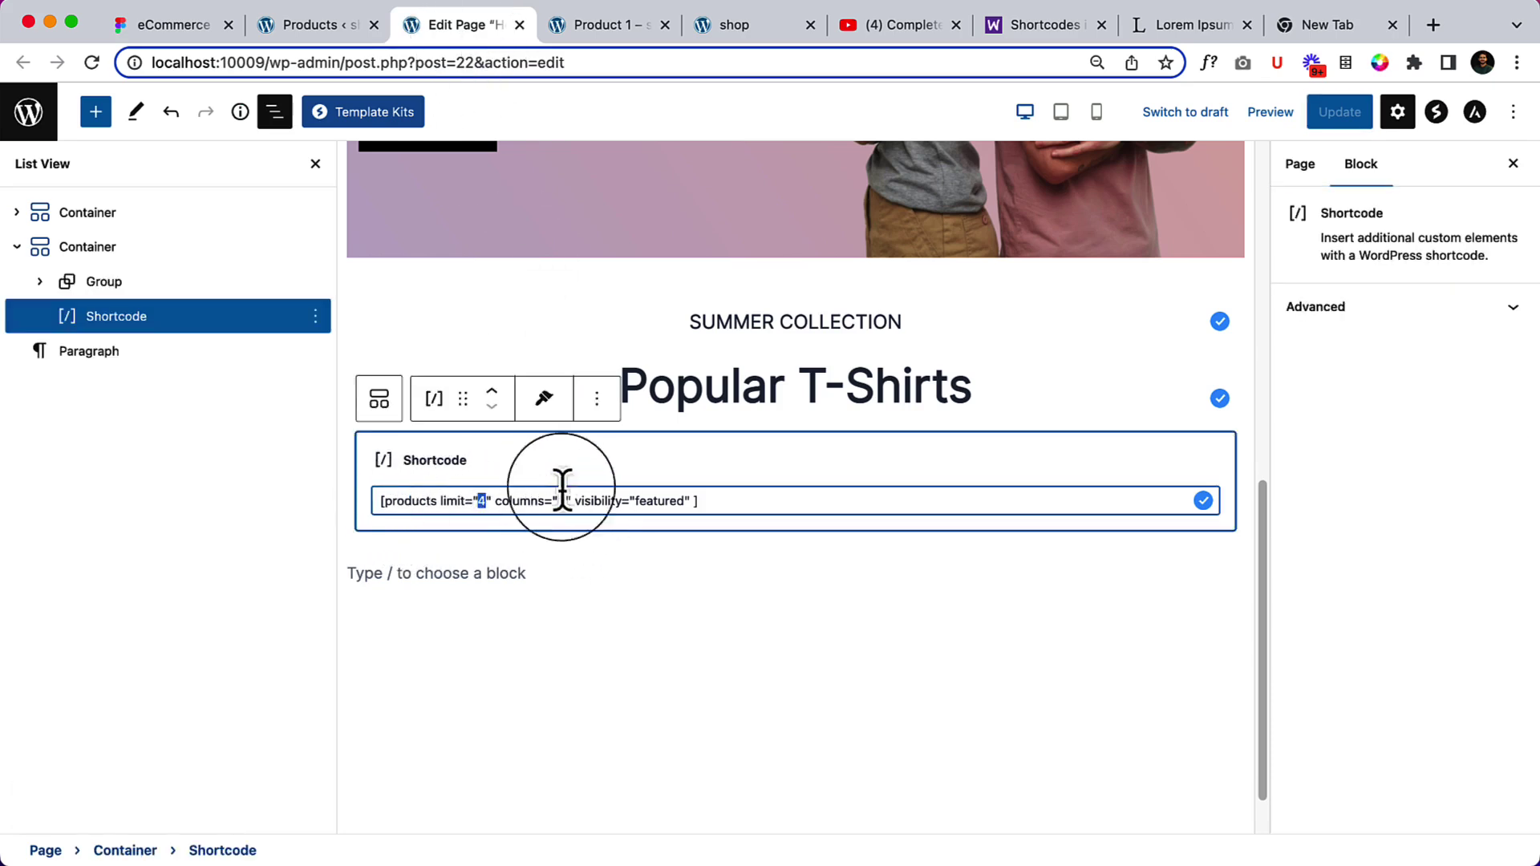
pyautogui.moveTo(495, 501); pyautogui.dragTo(540, 502)
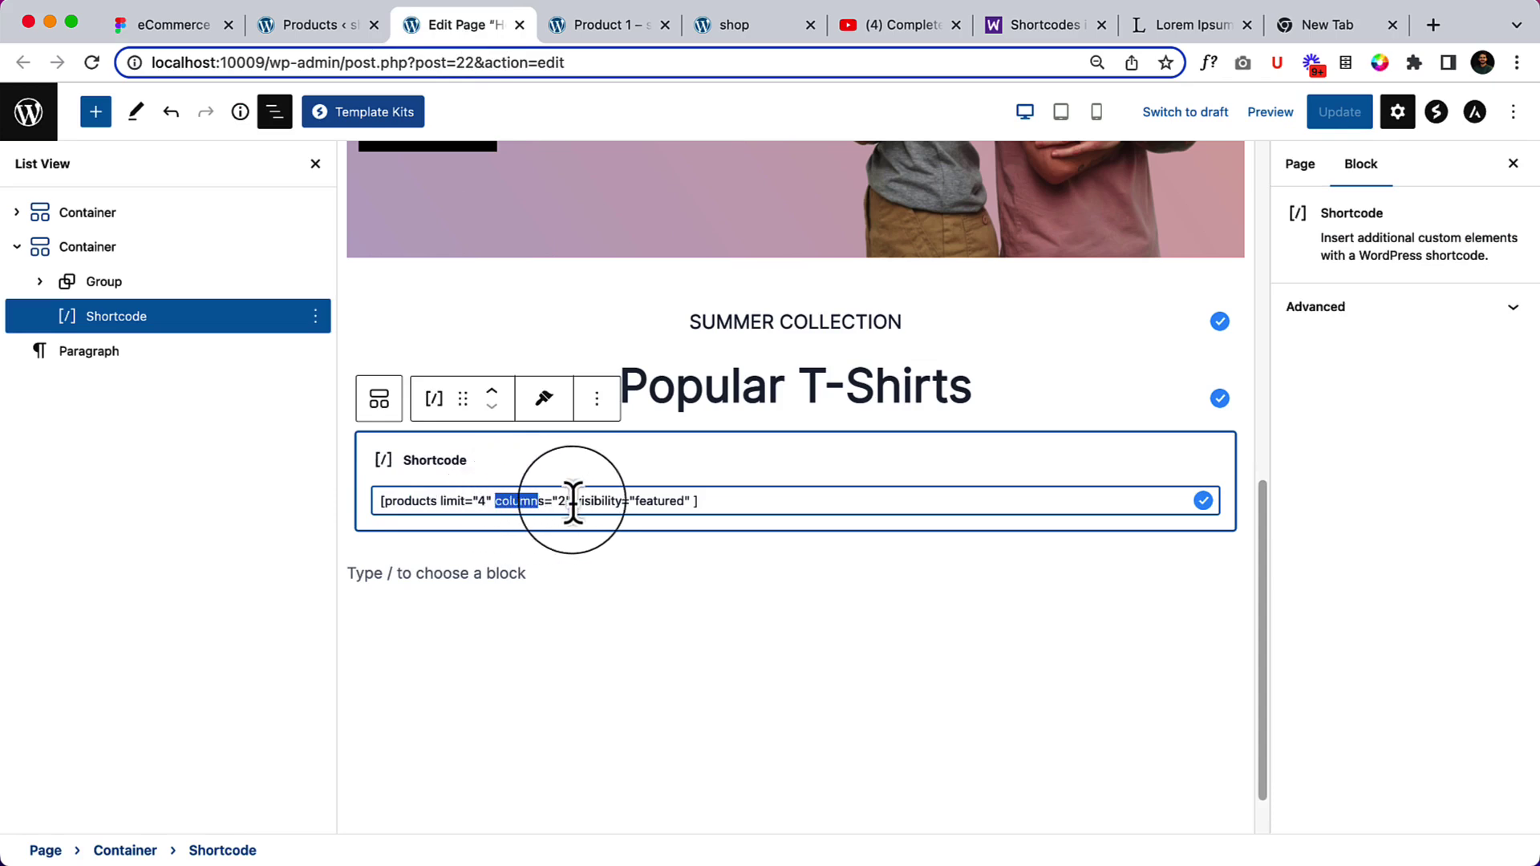
pyautogui.doubleClick(562, 500)
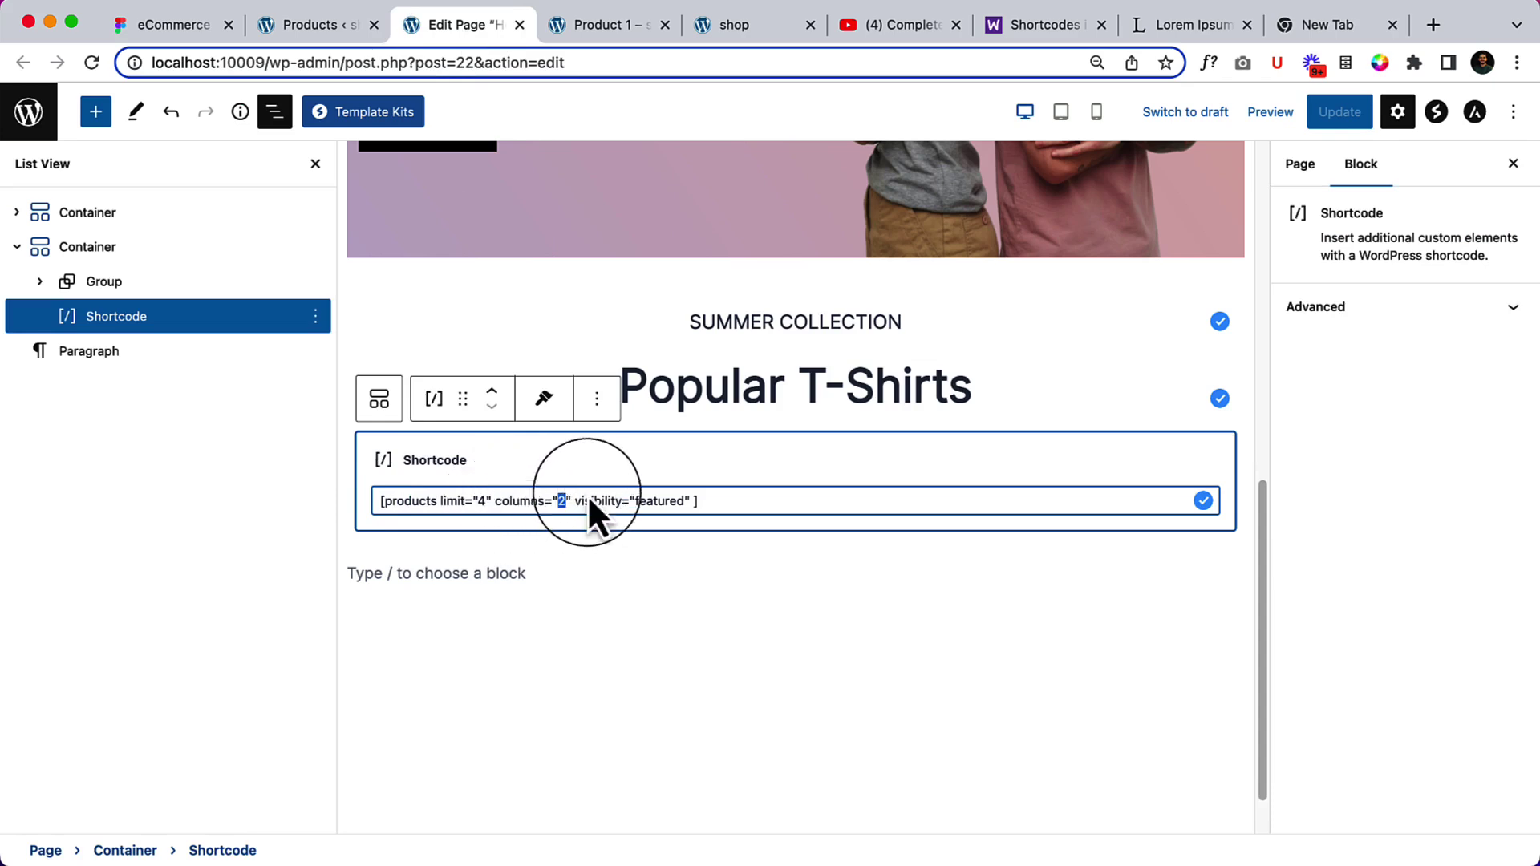
pyautogui.click(231, 29)
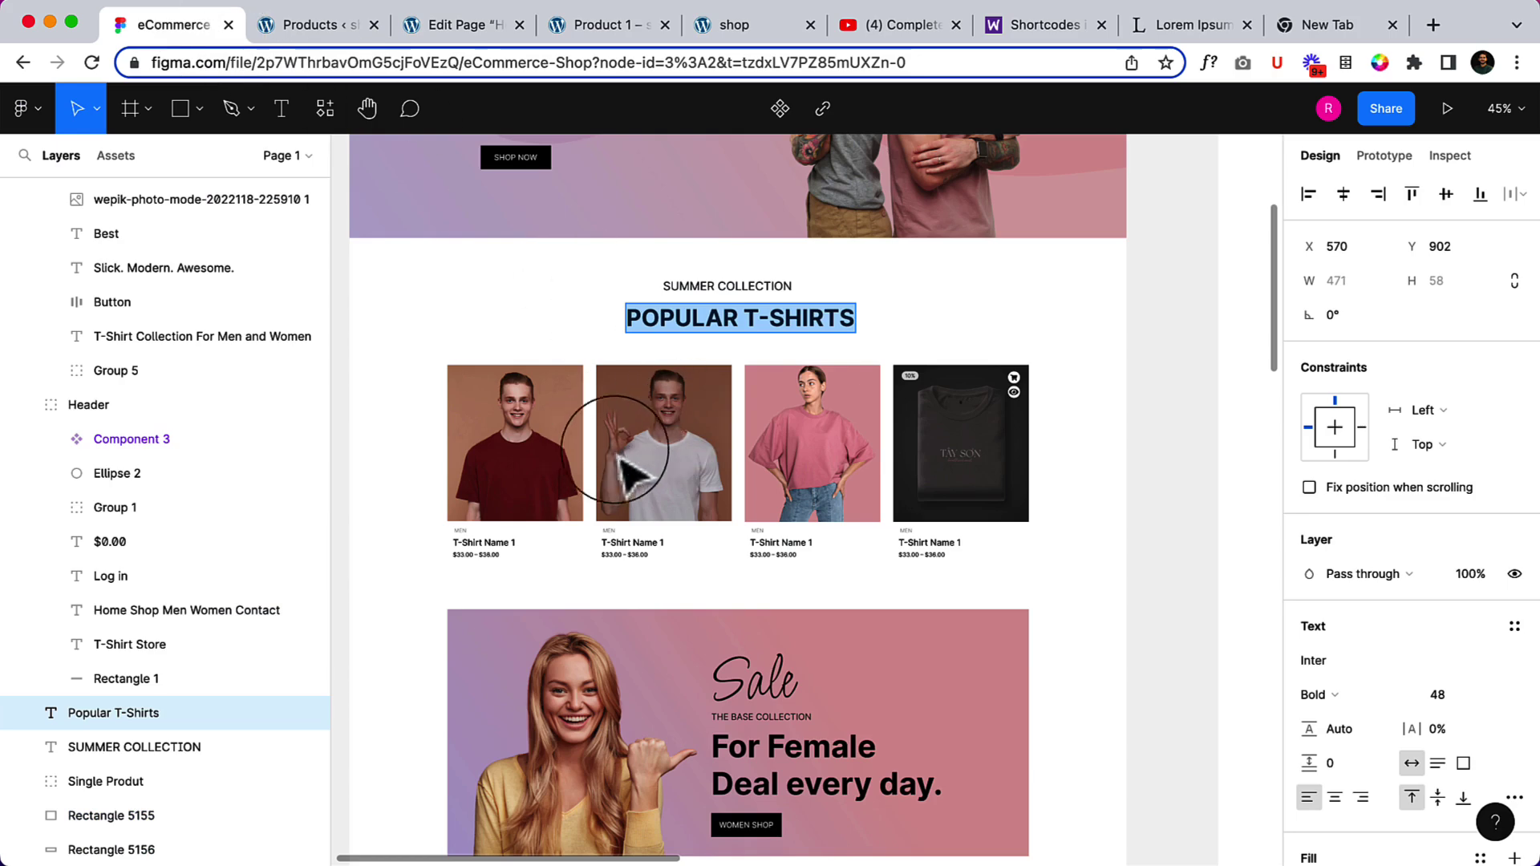
pyautogui.click(455, 32)
pyautogui.write('4')
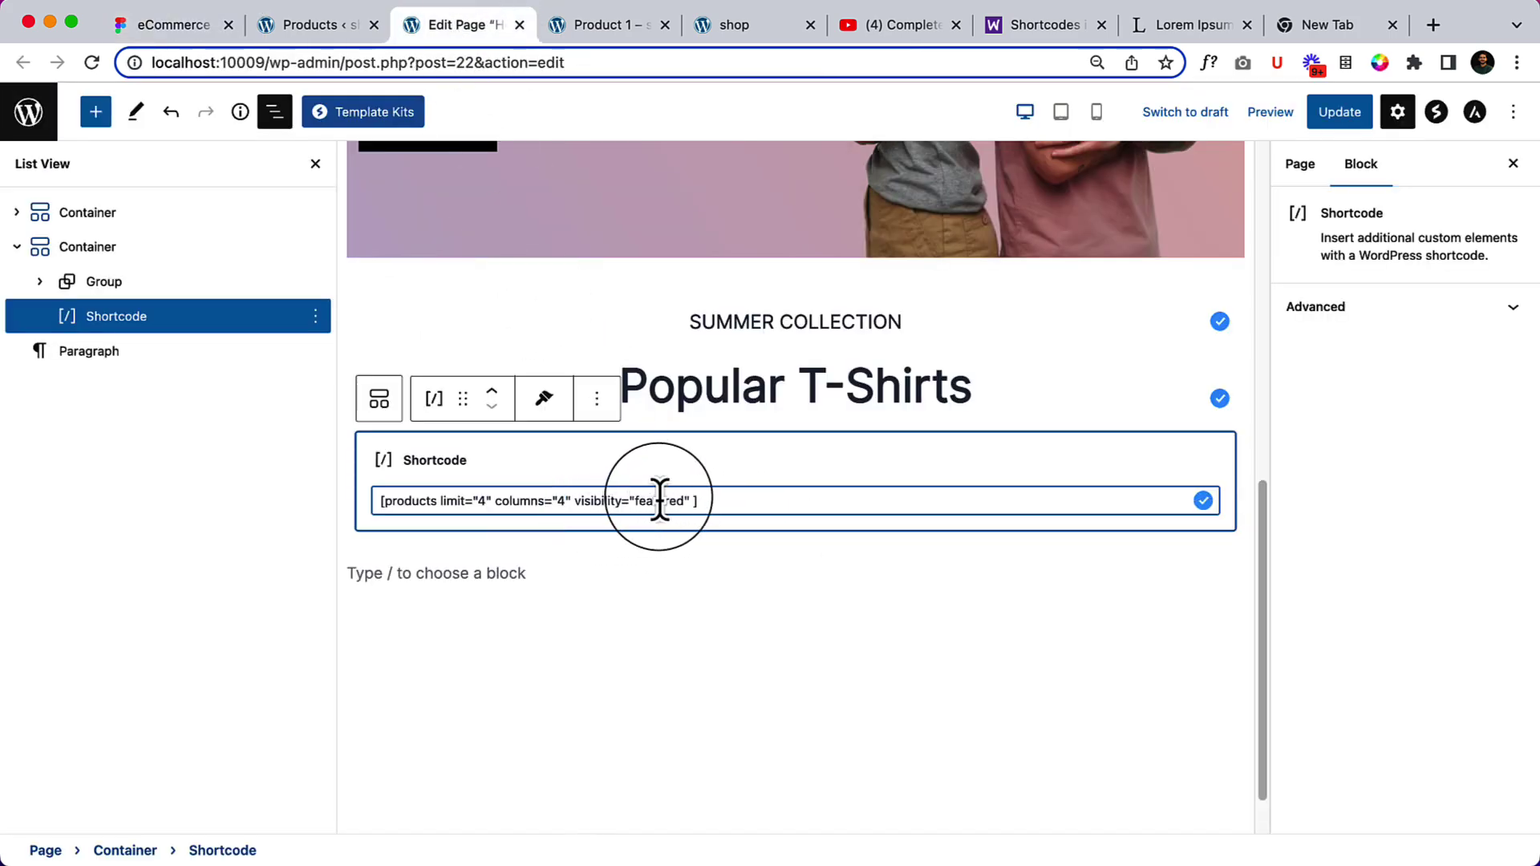
# Delete visibility="featured" from the shortcode and update the page
pyautogui.click(782, 569)
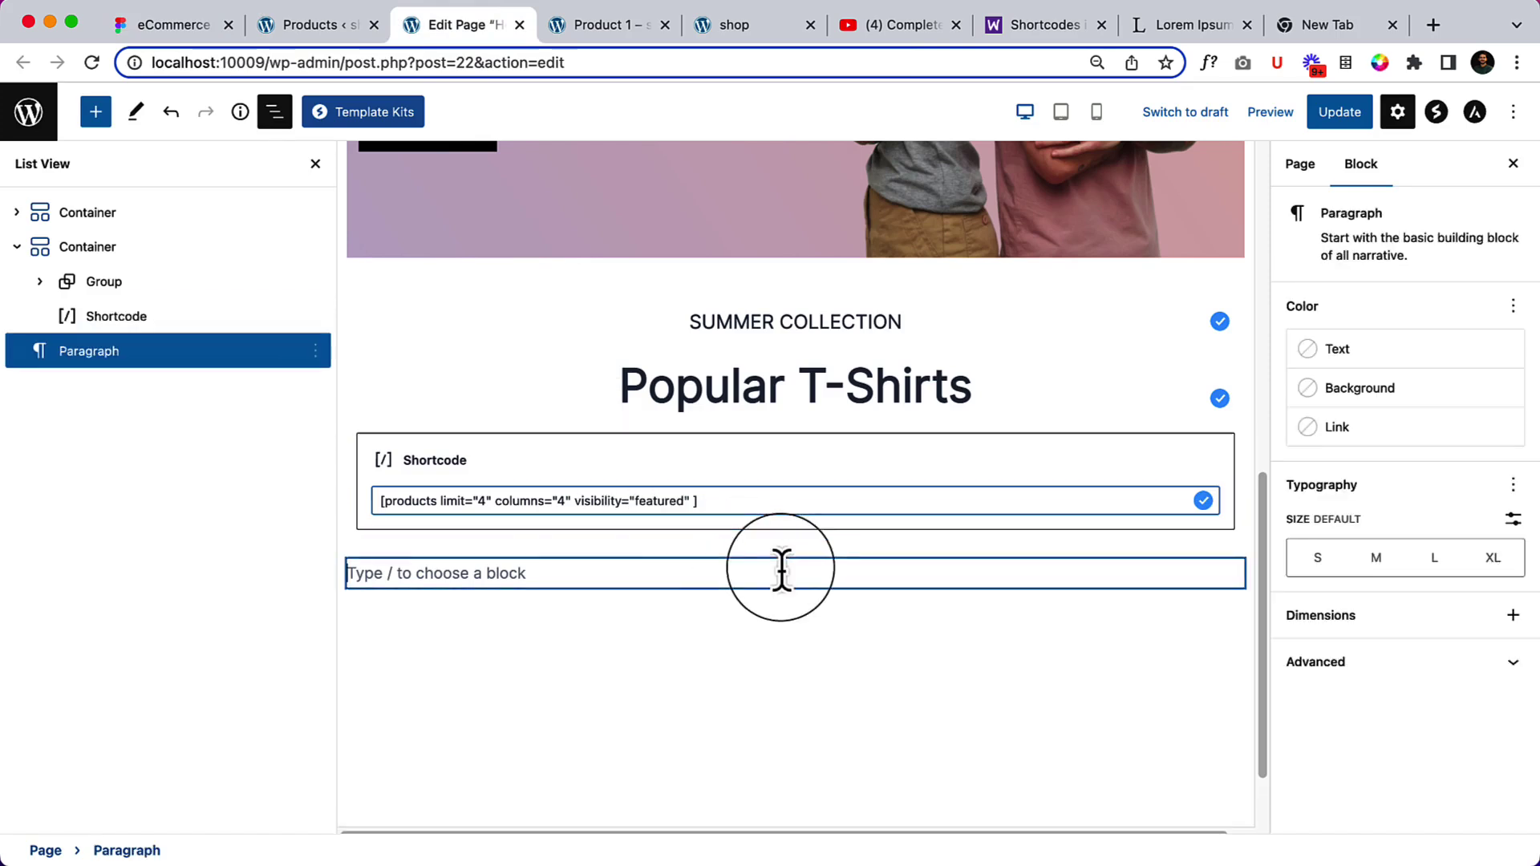
pyautogui.click(726, 502)
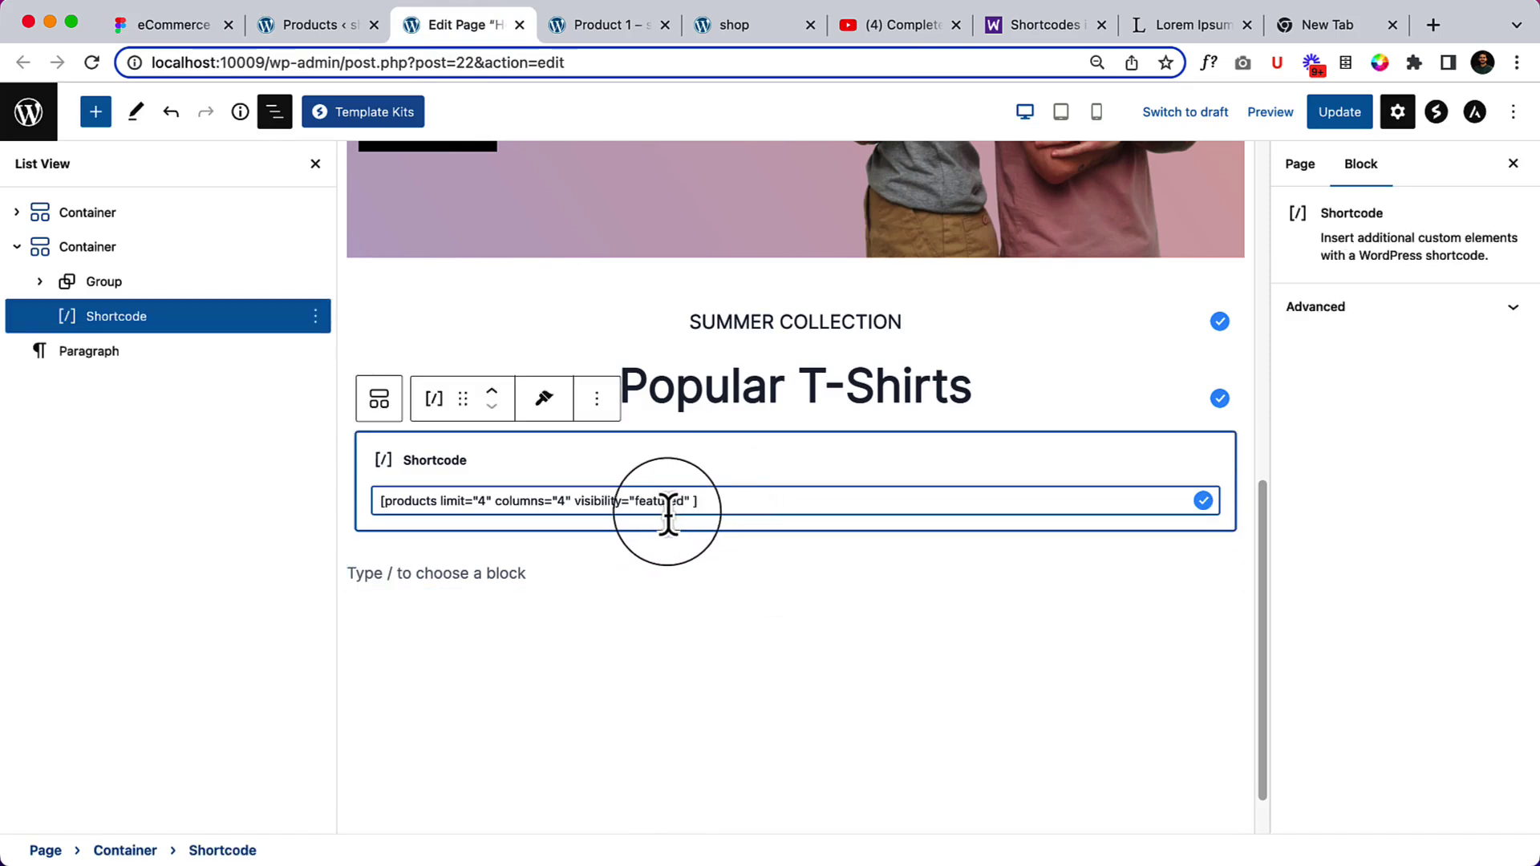
pyautogui.moveTo(574, 501); pyautogui.dragTo(712, 501)
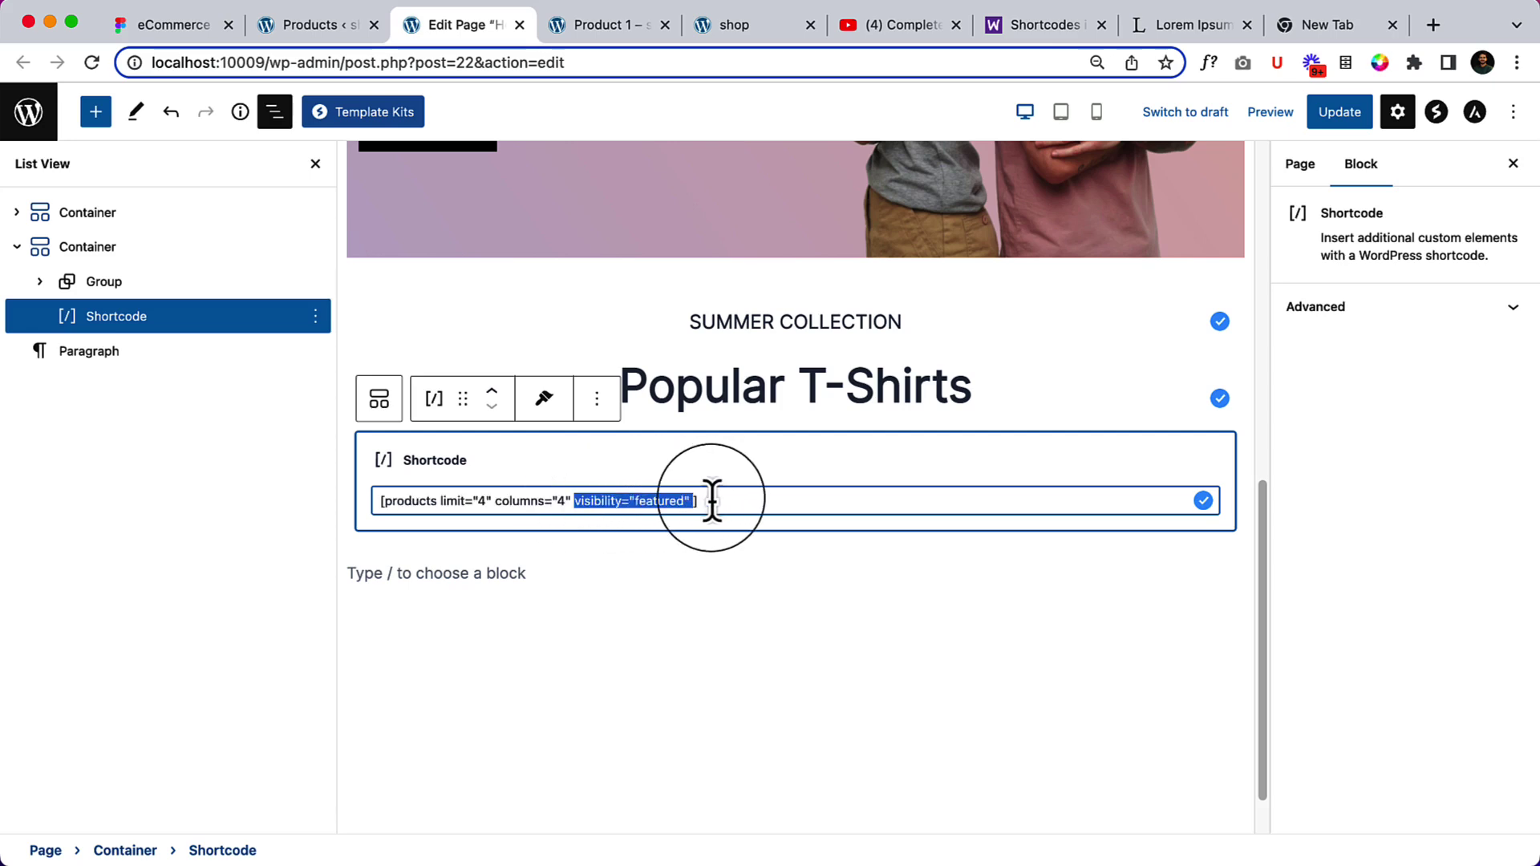
pyautogui.press('BackSpace')
pyautogui.click(1340, 112)
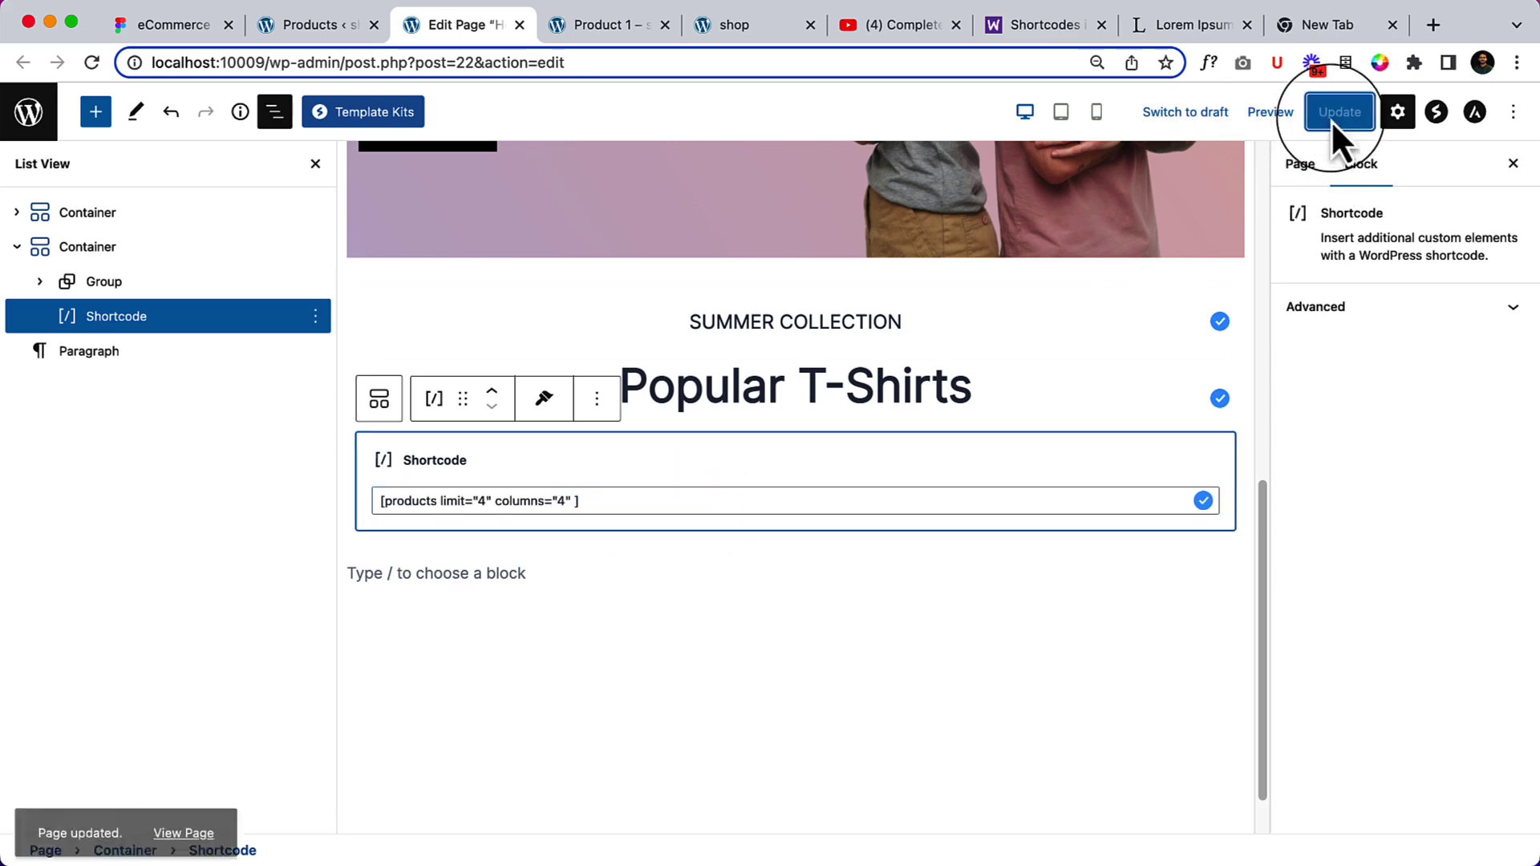
pyautogui.click(719, 29)
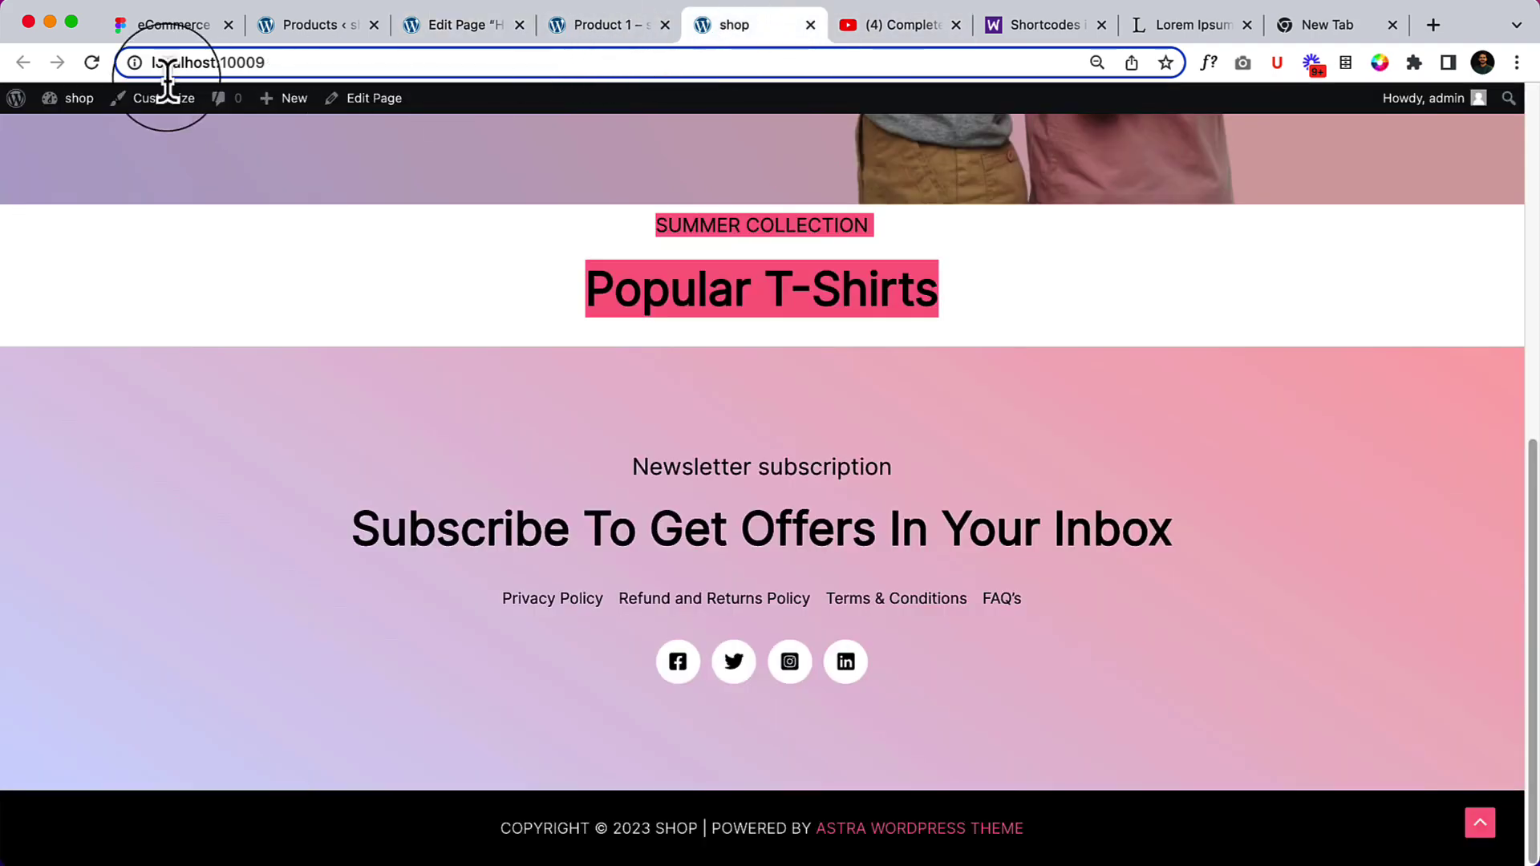
# Reload the live page and check that Popular T-Shirts shows Products 1–4 in one row
pyautogui.click(91, 63)
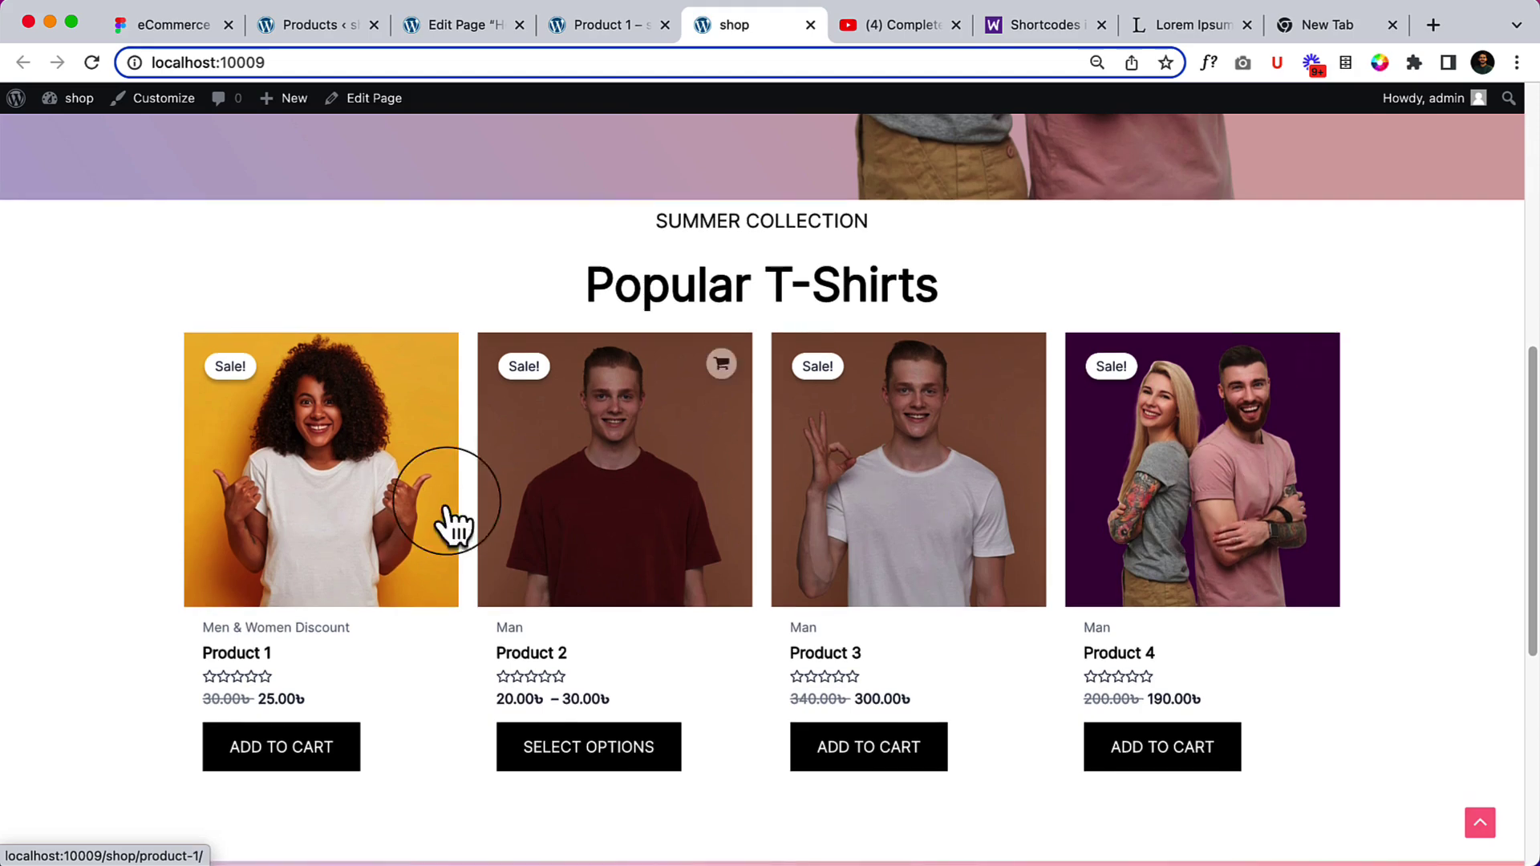
pyautogui.scroll(-1, 975, 606)
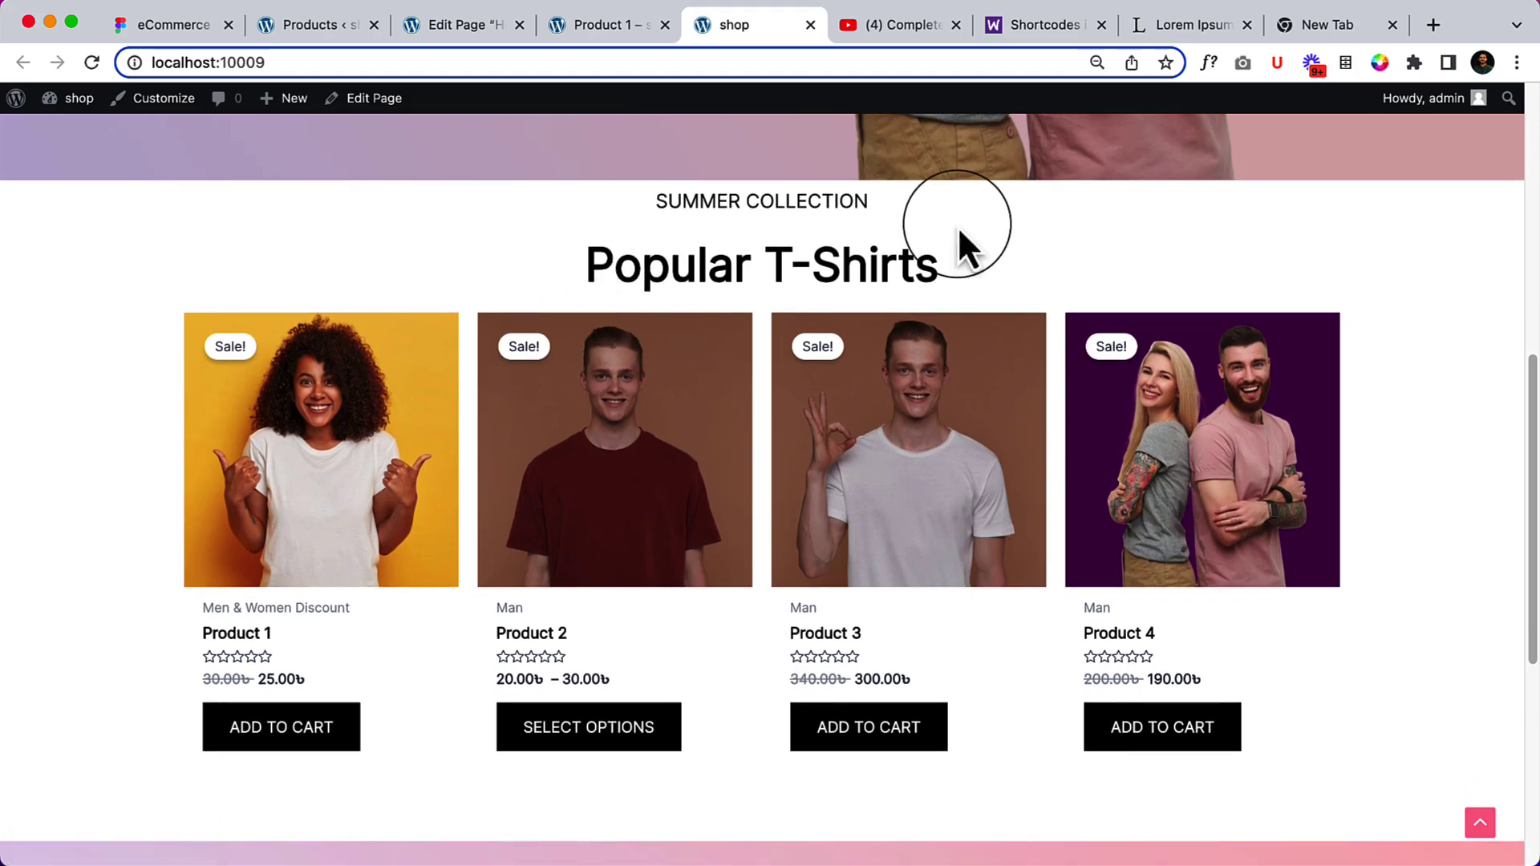
pyautogui.moveTo(590, 264); pyautogui.dragTo(955, 282)
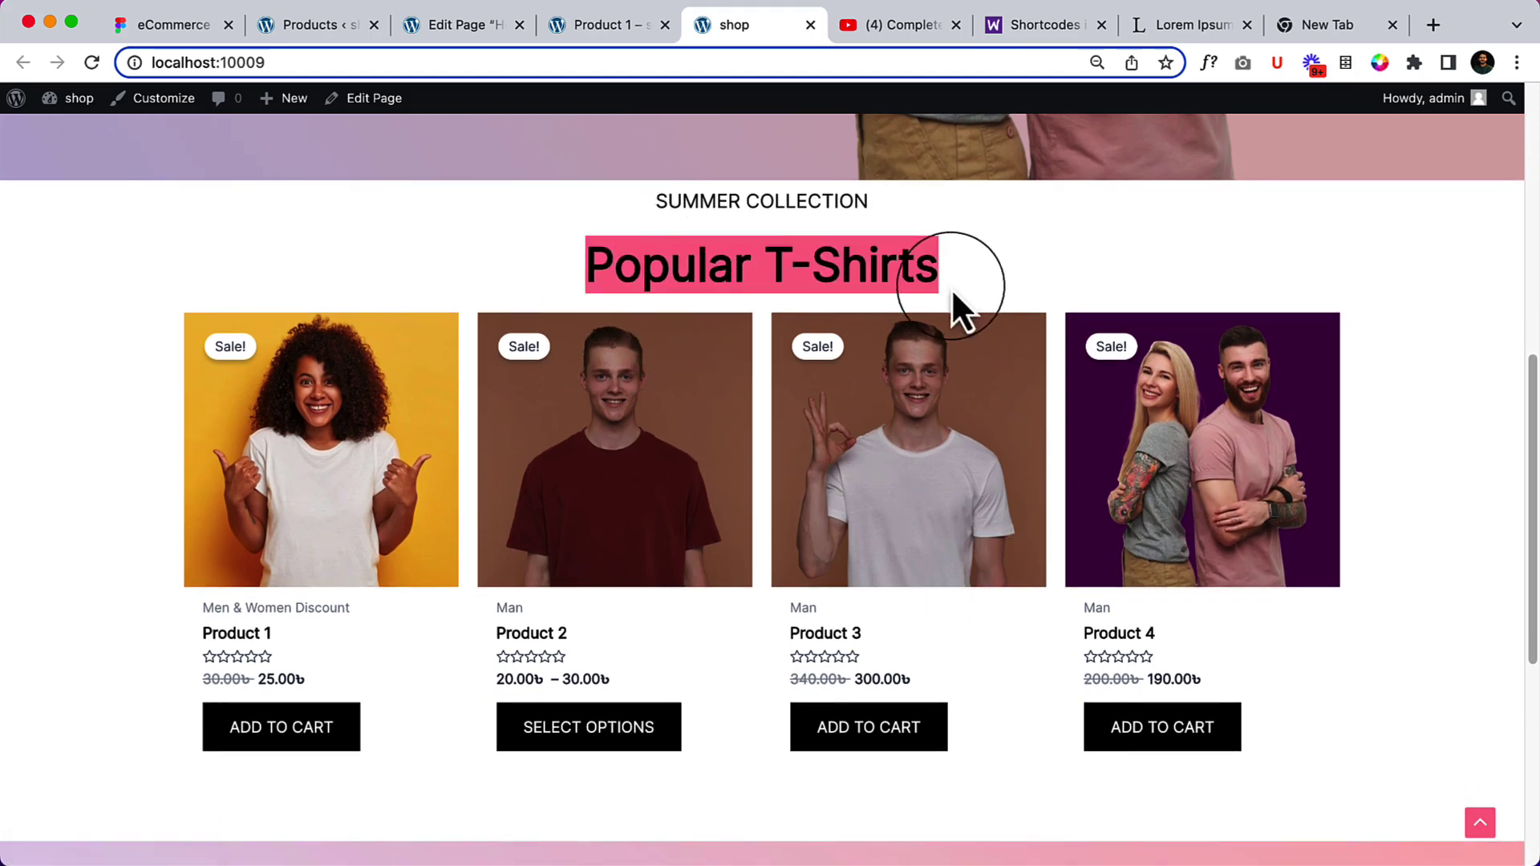
pyautogui.click(546, 261)
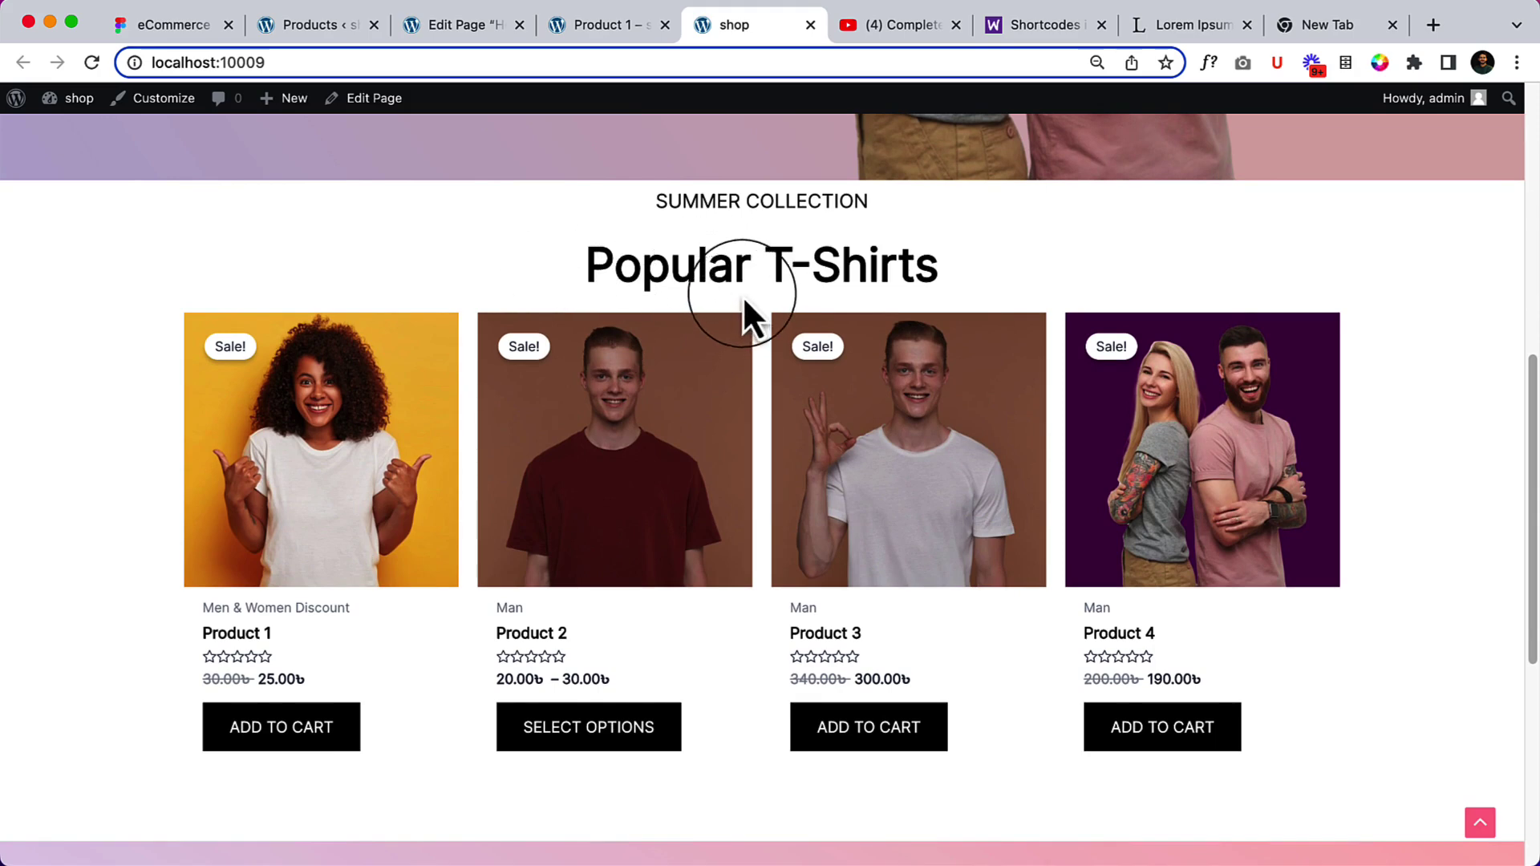
# Back in the editor, change the shortcode's column count to 2
pyautogui.click(442, 34)
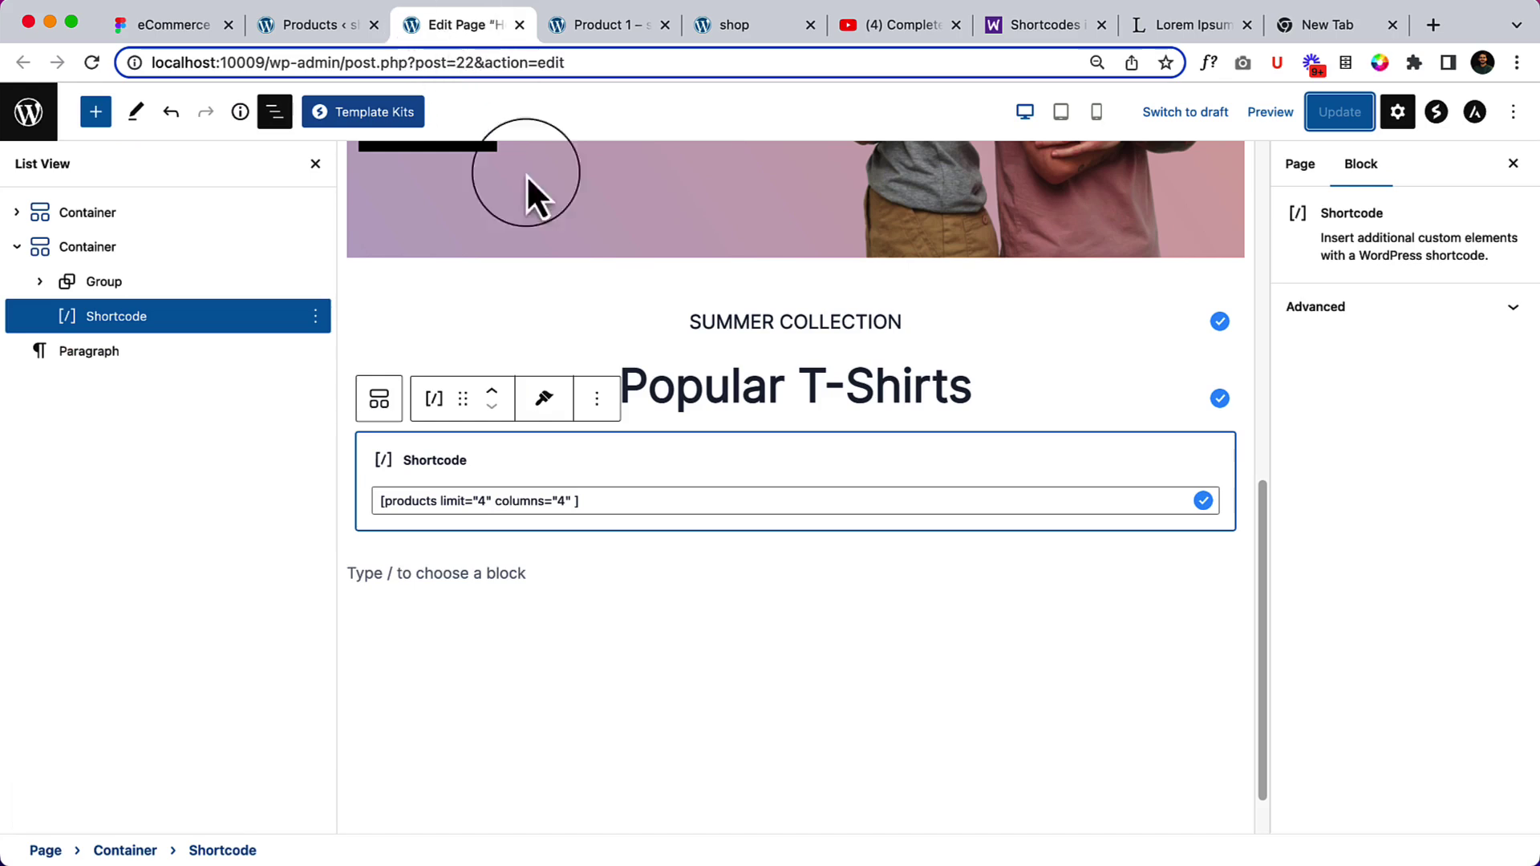
pyautogui.doubleClick(564, 501)
pyautogui.write('2" visibility="featured')
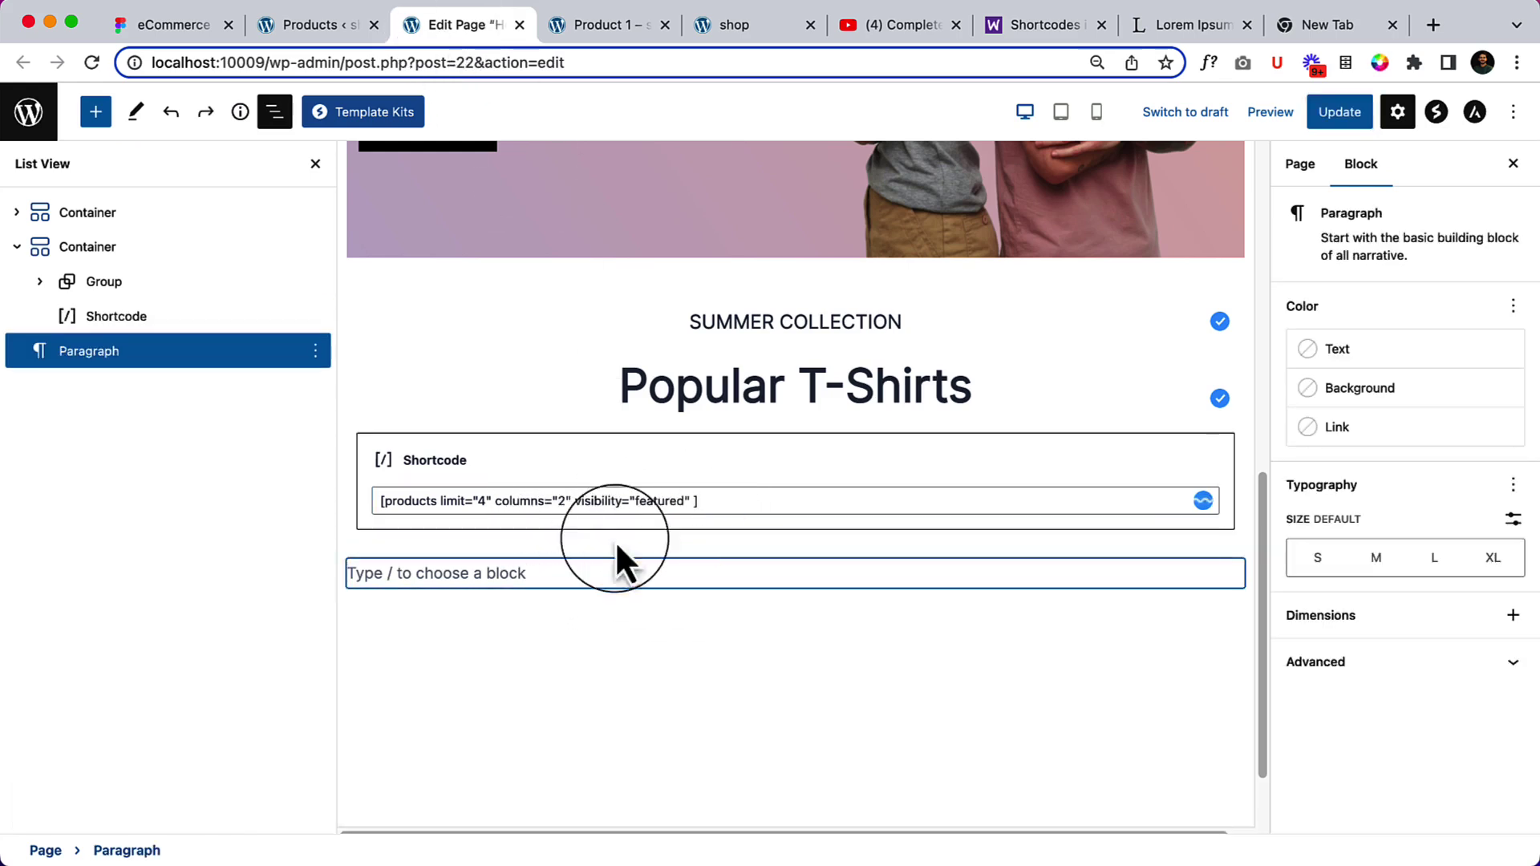
# Set the shortcode back to columns="4" and update the page
pyautogui.doubleClick(562, 501)
pyautogui.write('4')
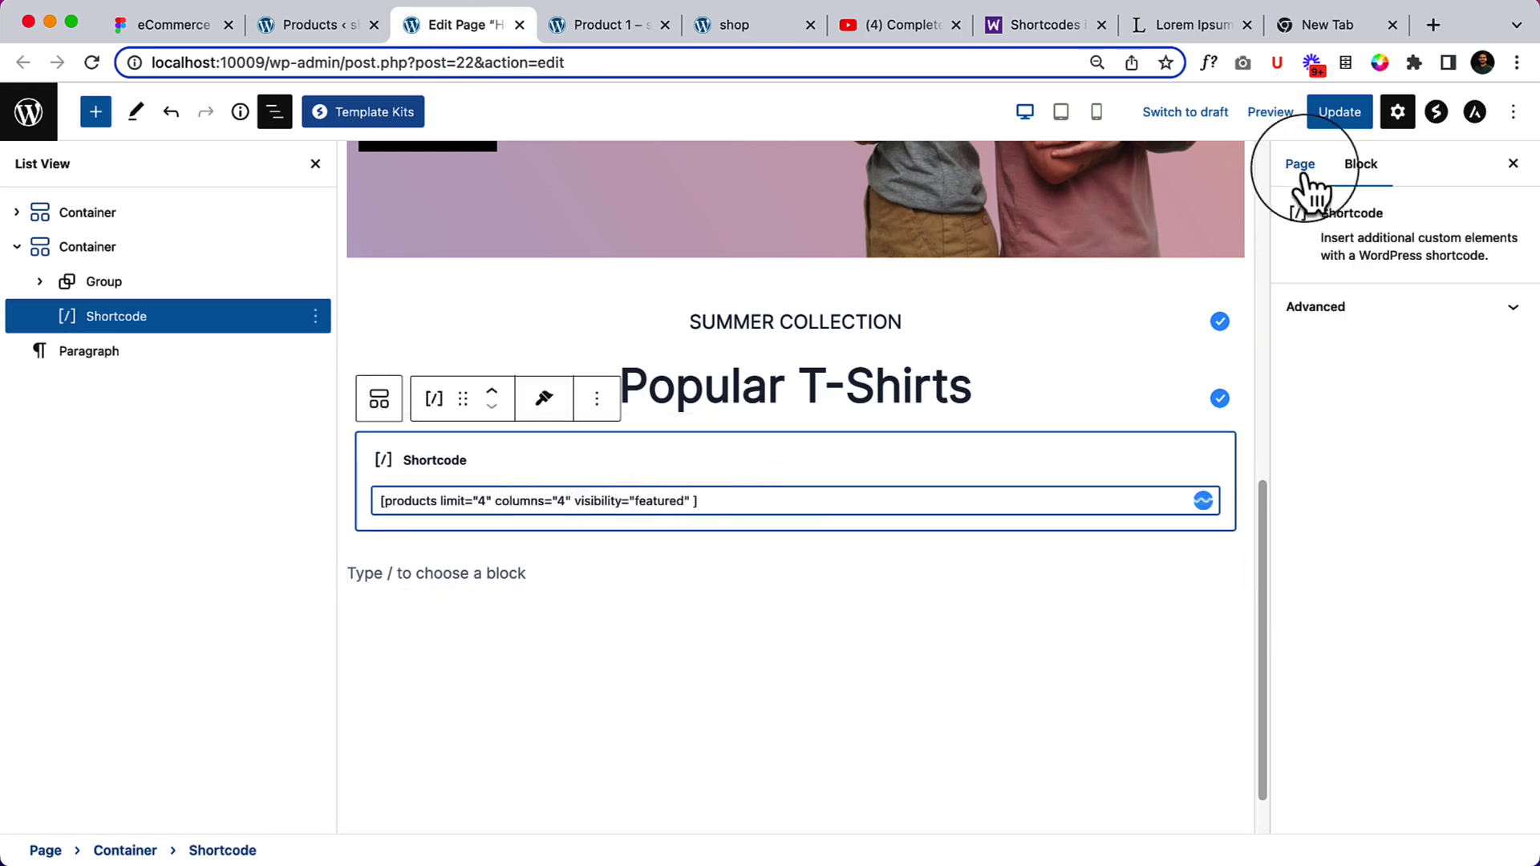
pyautogui.click(1335, 112)
pyautogui.click(304, 24)
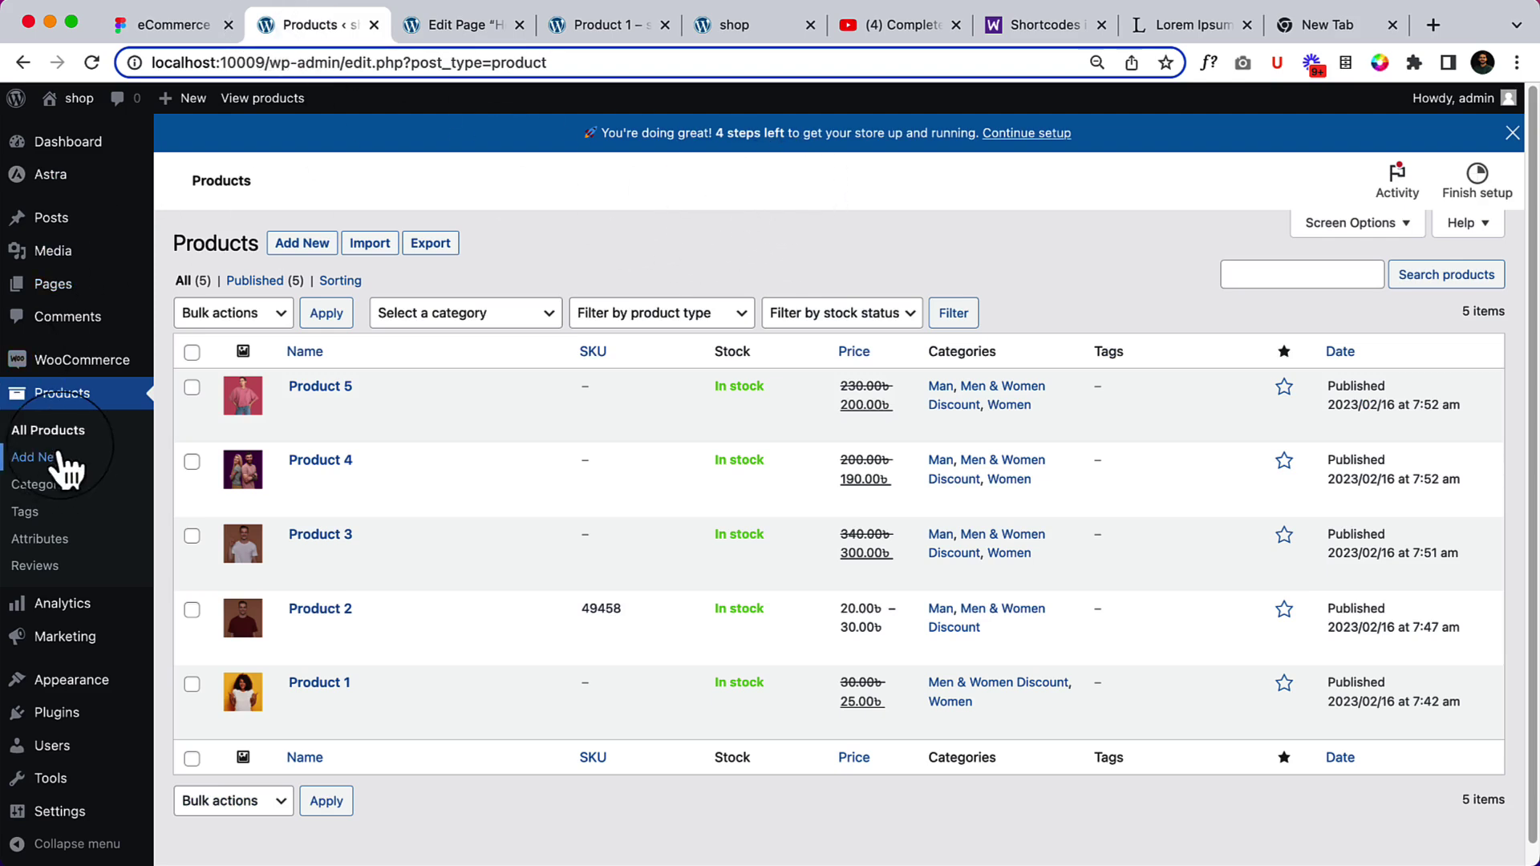
# Star Product 5 as featured and reload the live shop page to check it
pyautogui.click(82, 439)
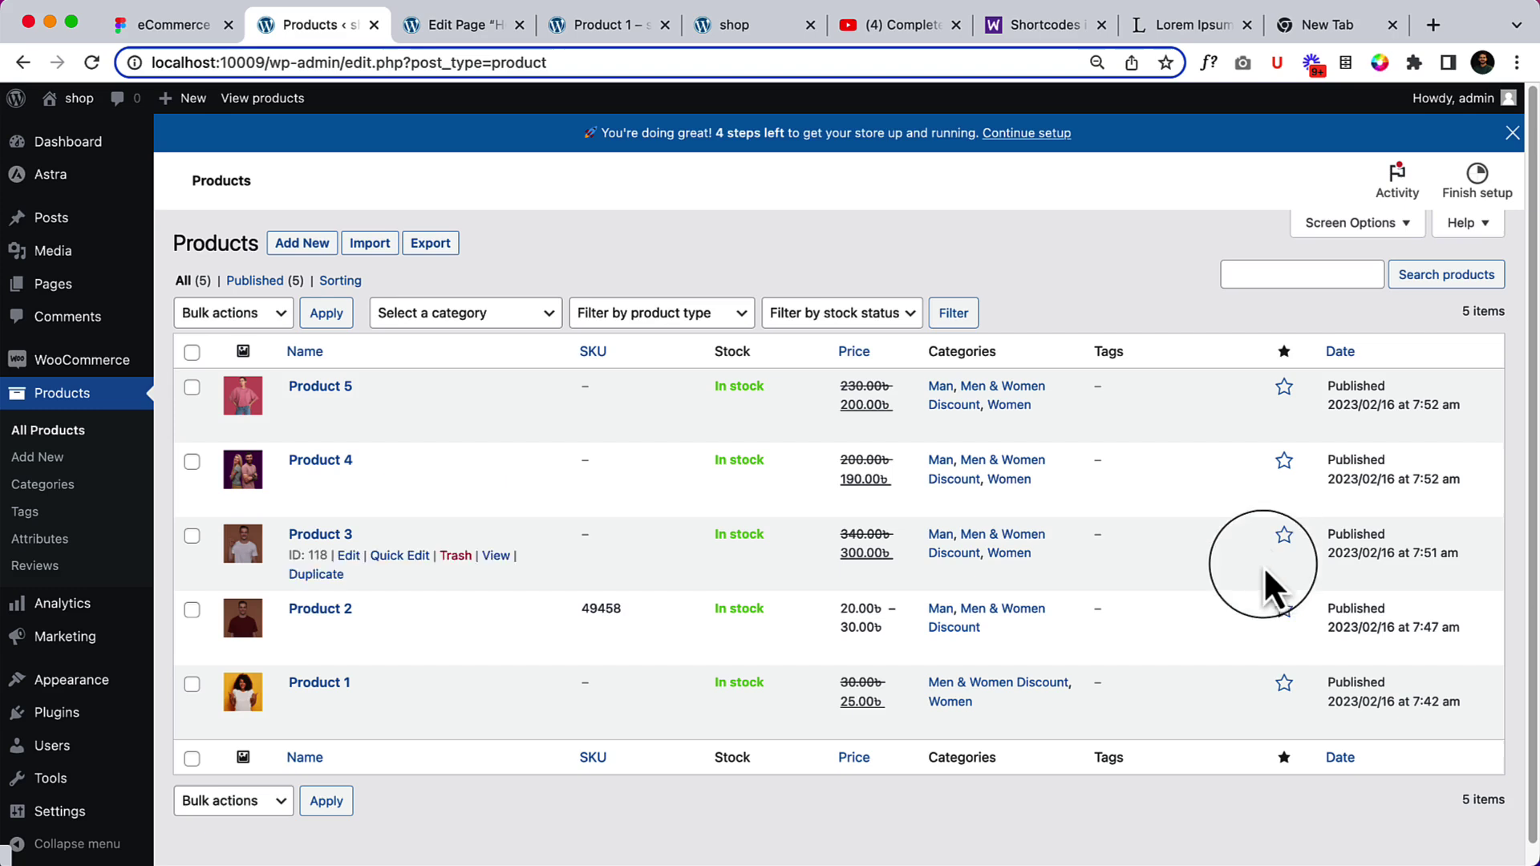
pyautogui.click(1286, 389)
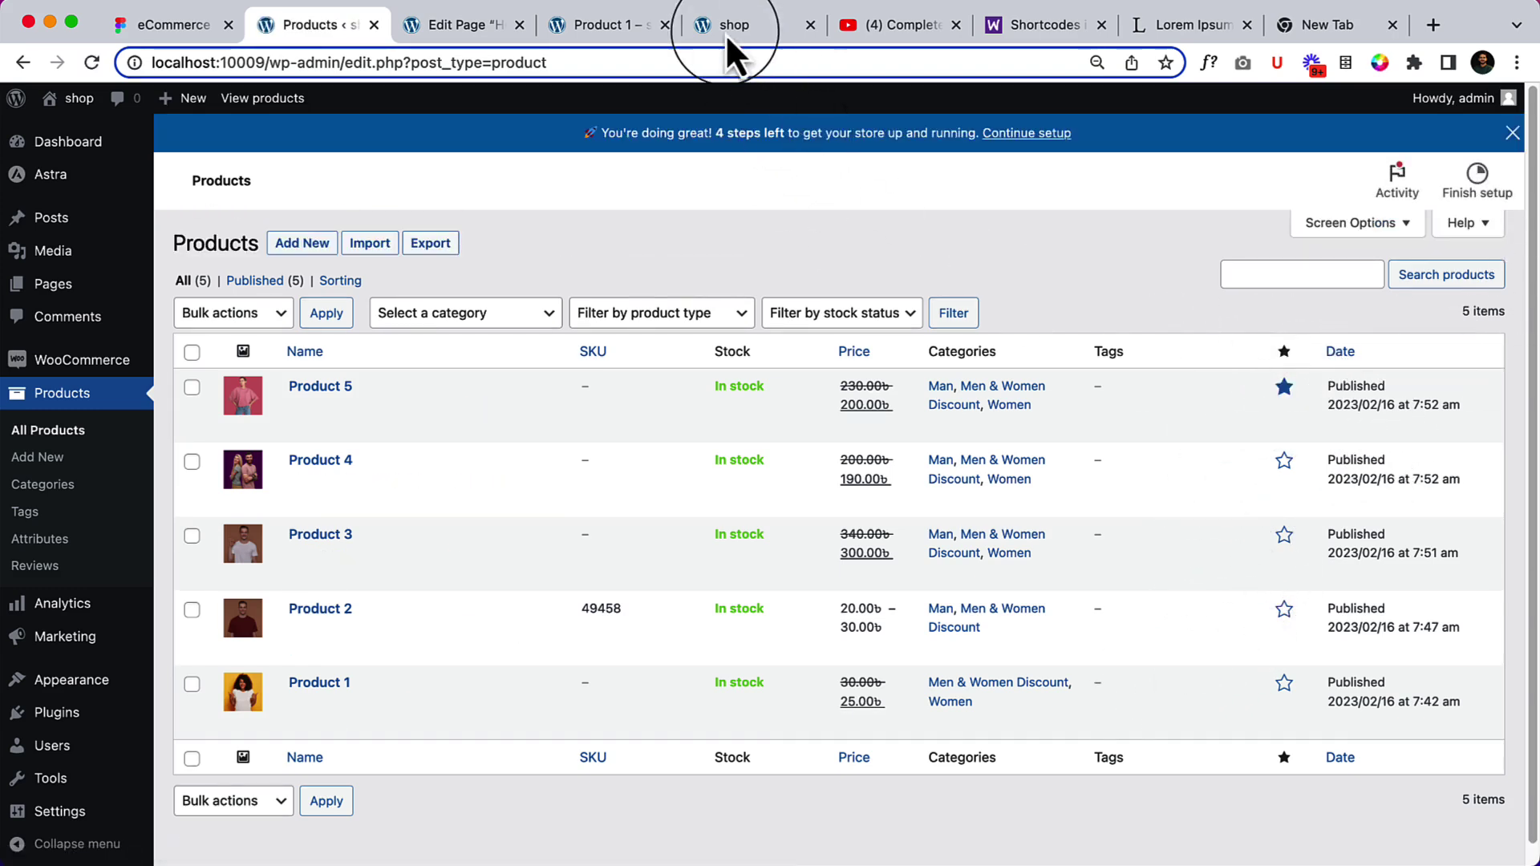
pyautogui.click(725, 32)
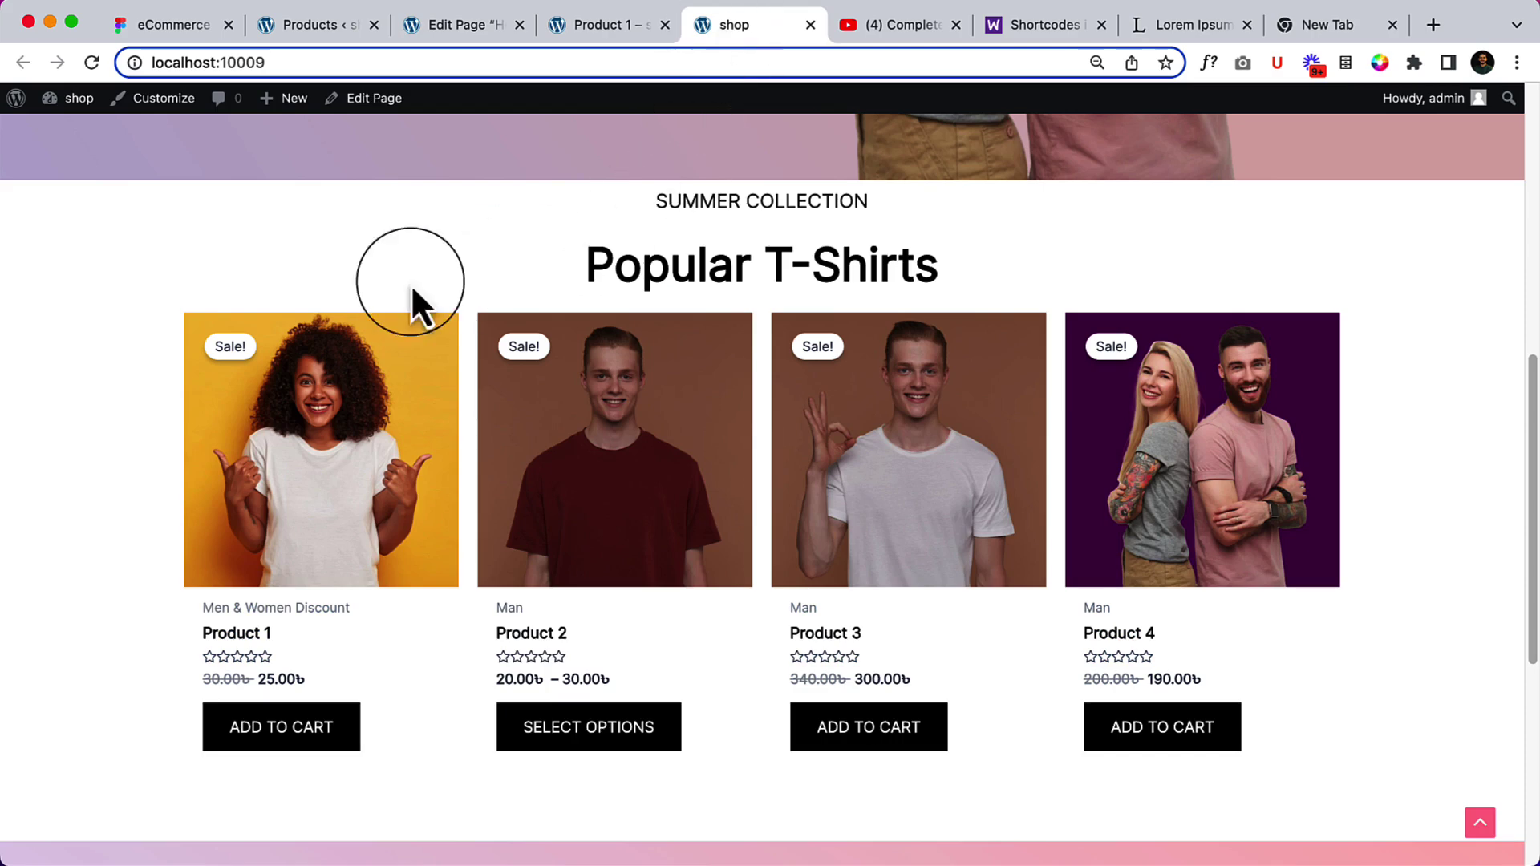
pyautogui.rightClick(362, 276)
pyautogui.click(416, 334)
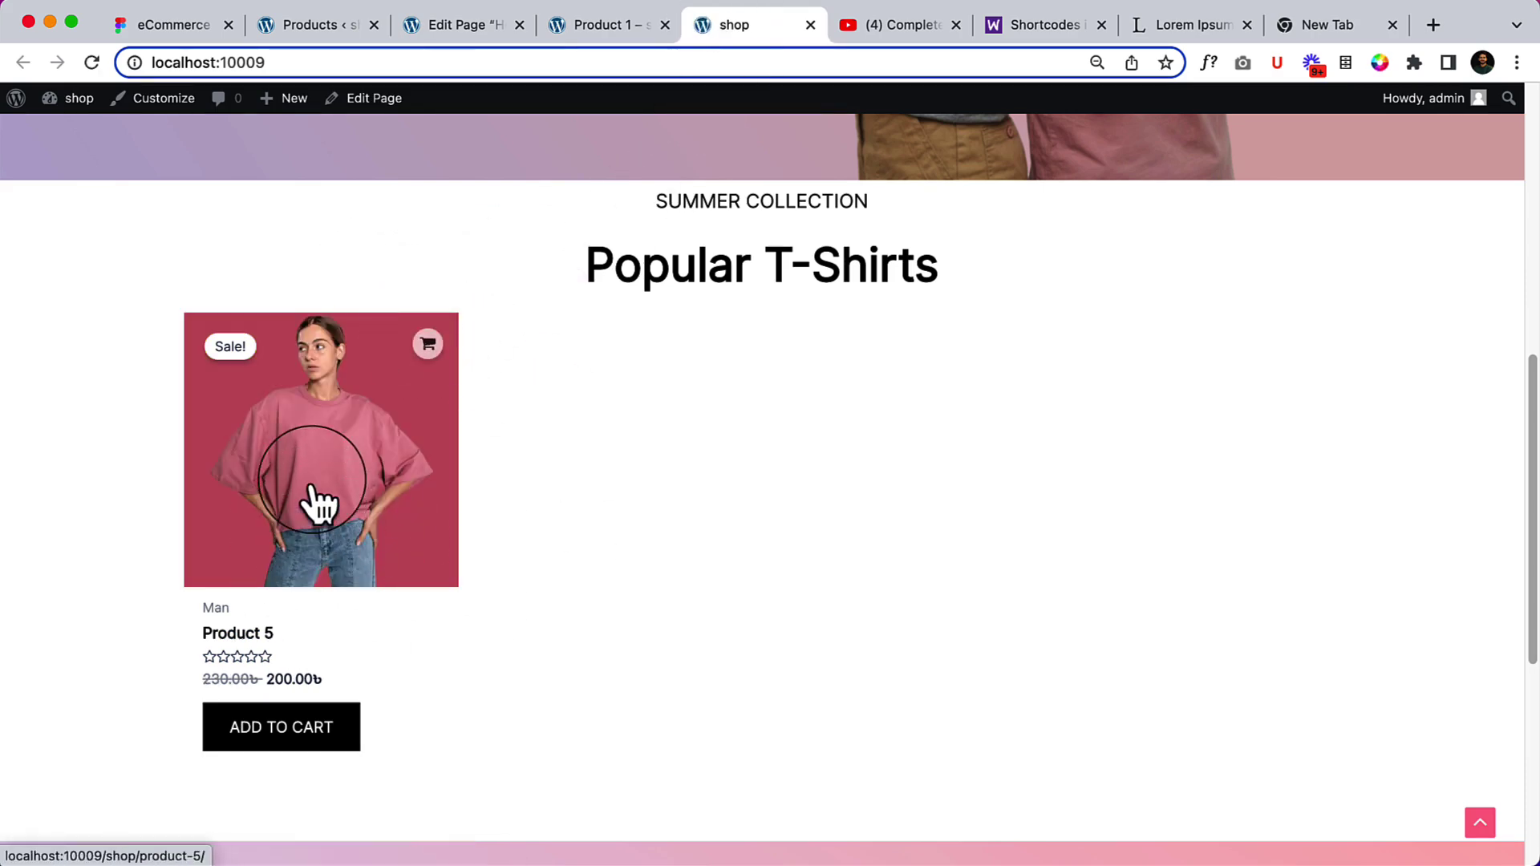
# Feature Products 4, 3 and 2, then reload the home page to confirm the four-product row
pyautogui.click(317, 24)
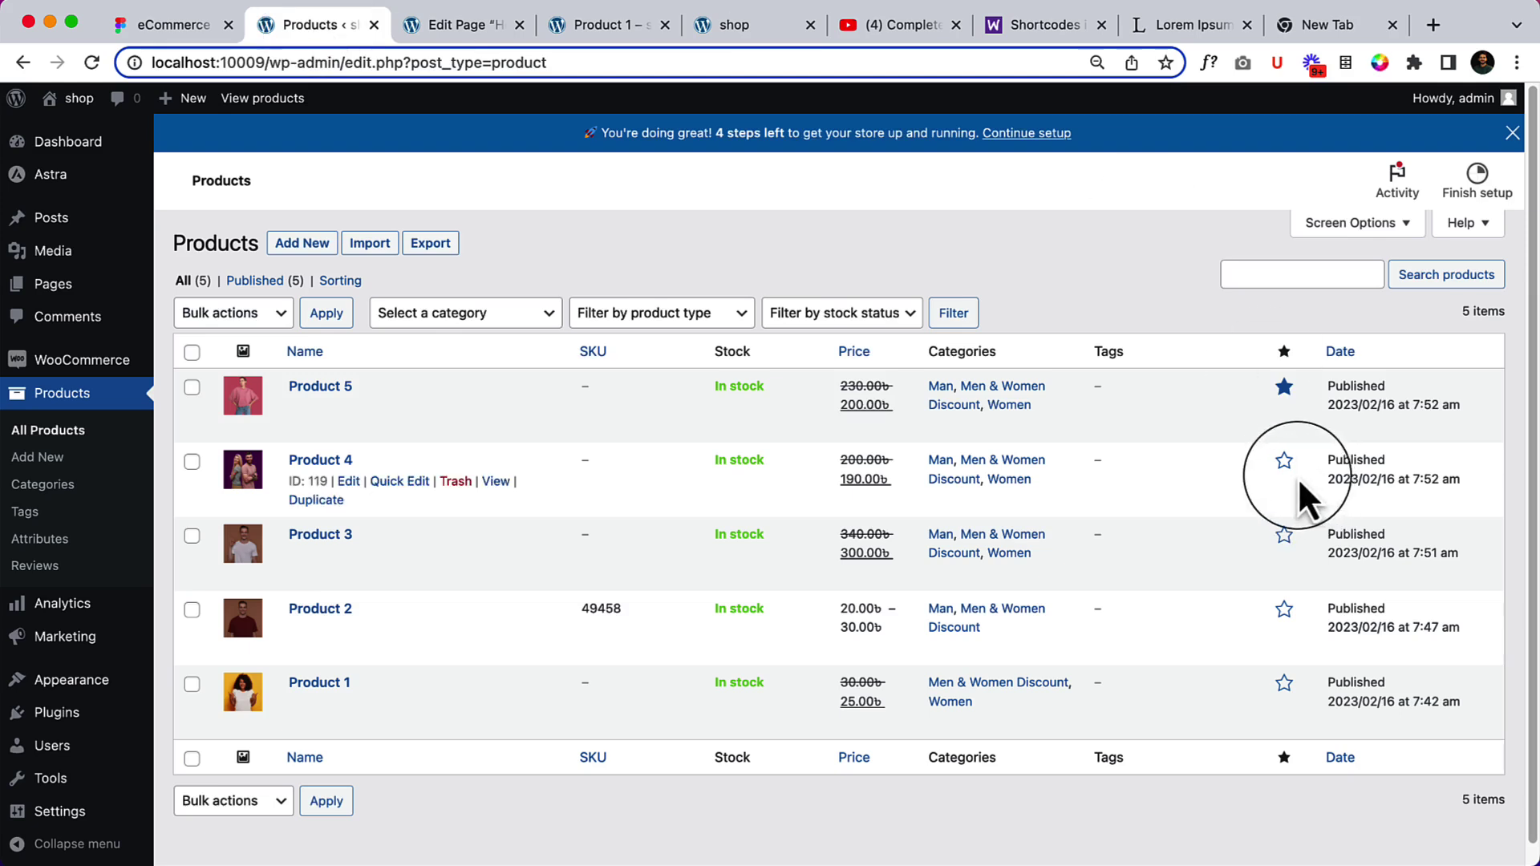
pyautogui.click(1285, 462)
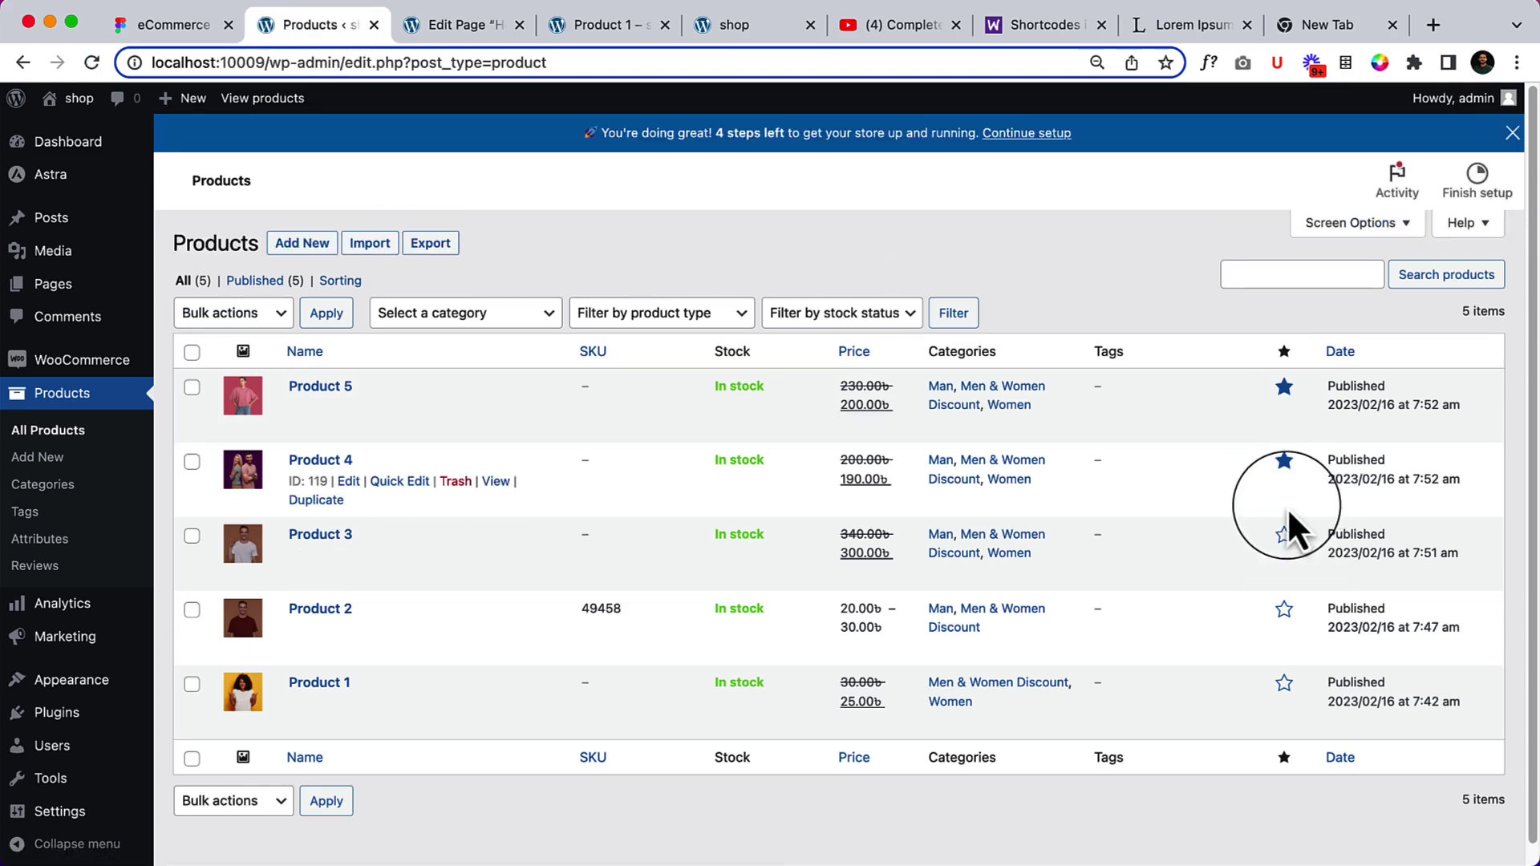
pyautogui.click(1285, 534)
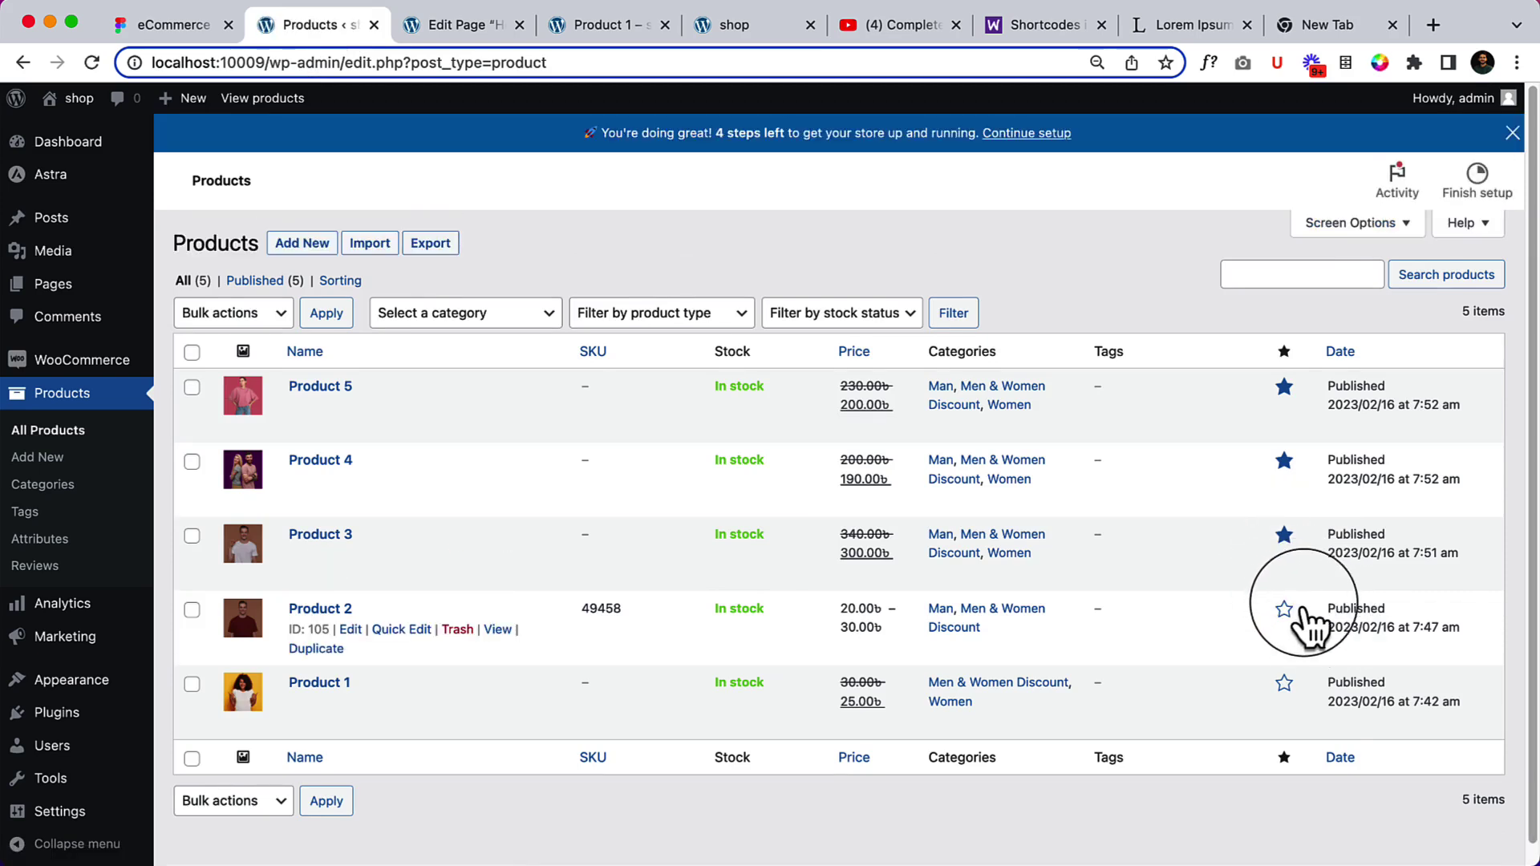
pyautogui.click(1285, 610)
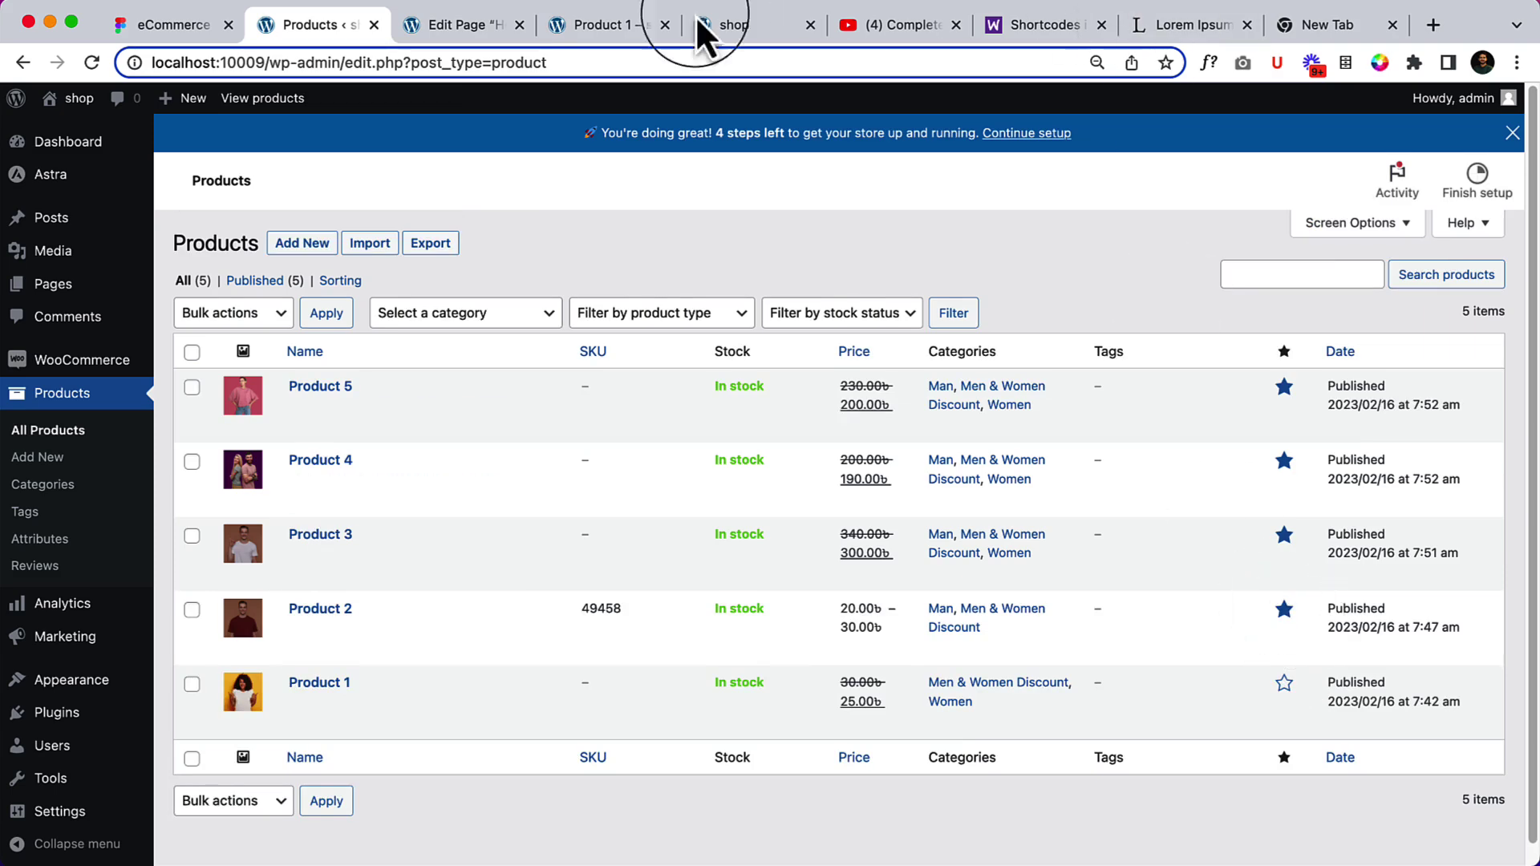
pyautogui.click(589, 25)
pyautogui.click(722, 27)
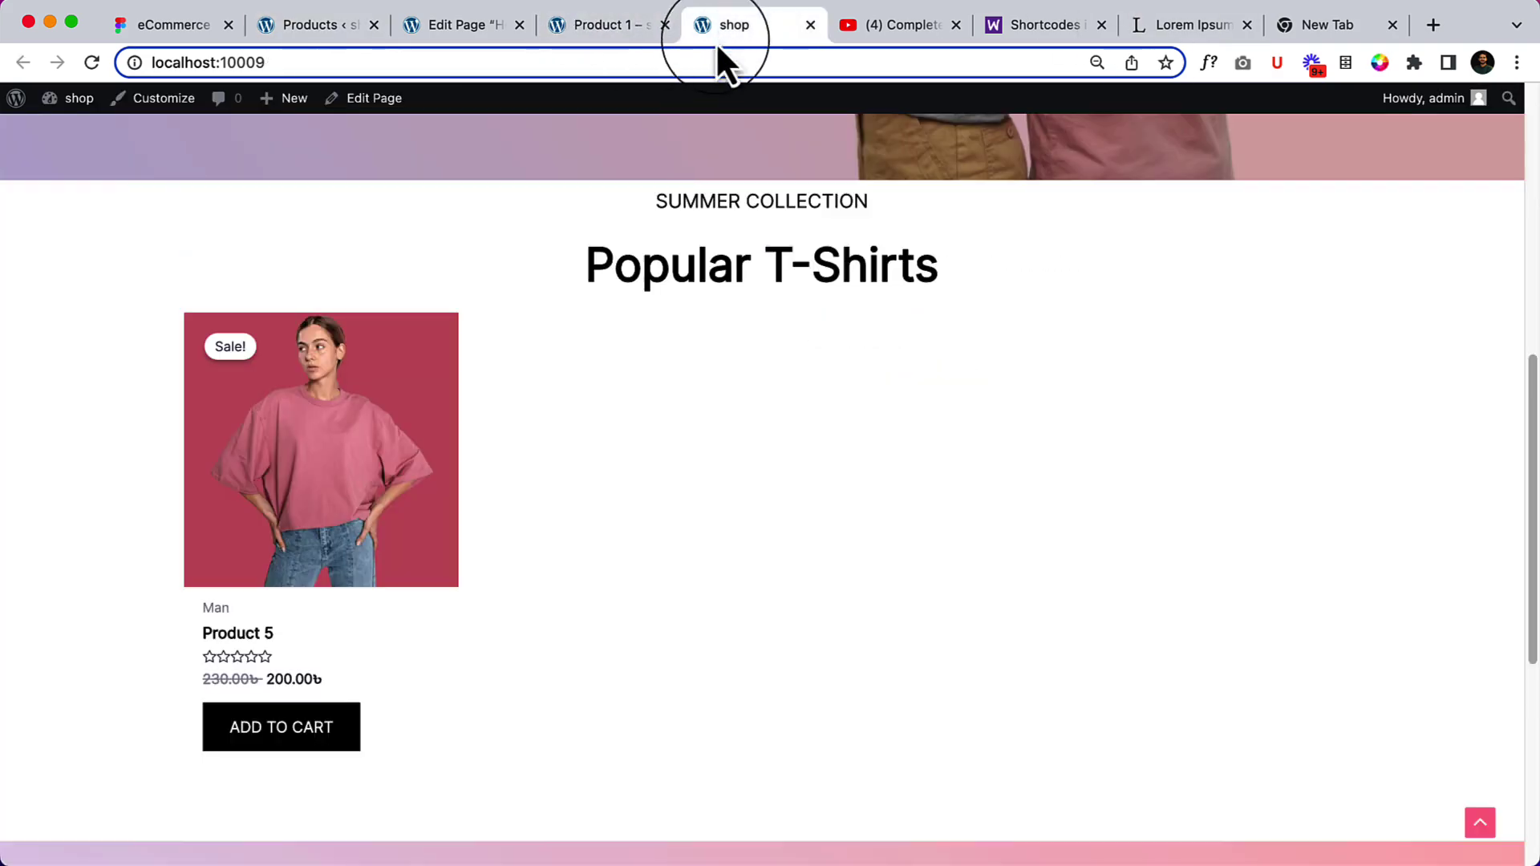
pyautogui.click(707, 57)
pyautogui.press('Return')
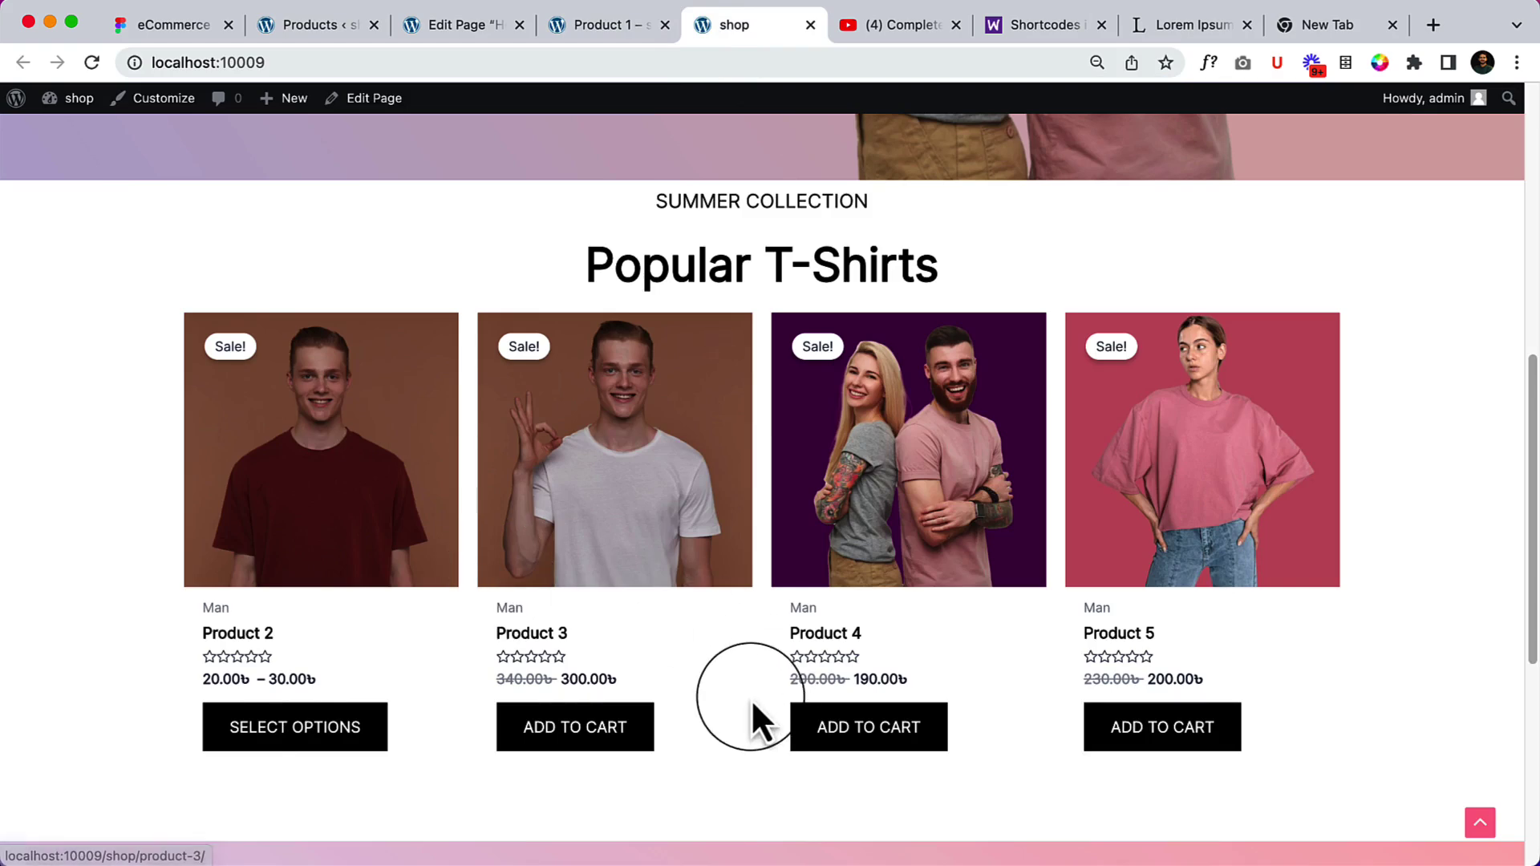
pyautogui.scroll(-2, 751, 700)
pyautogui.scroll(3, 794, 329)
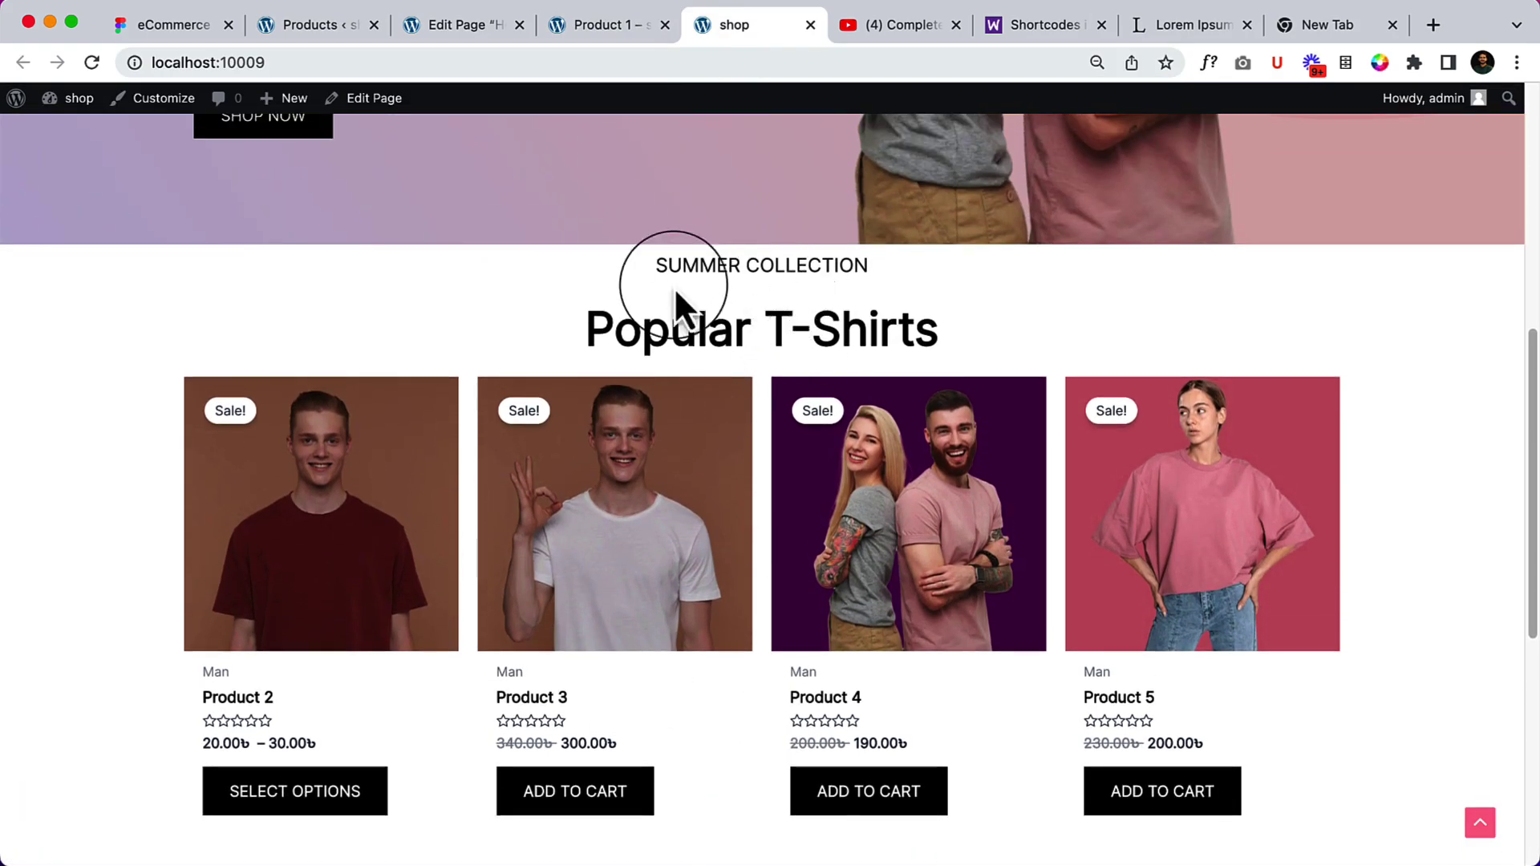
pyautogui.click(443, 47)
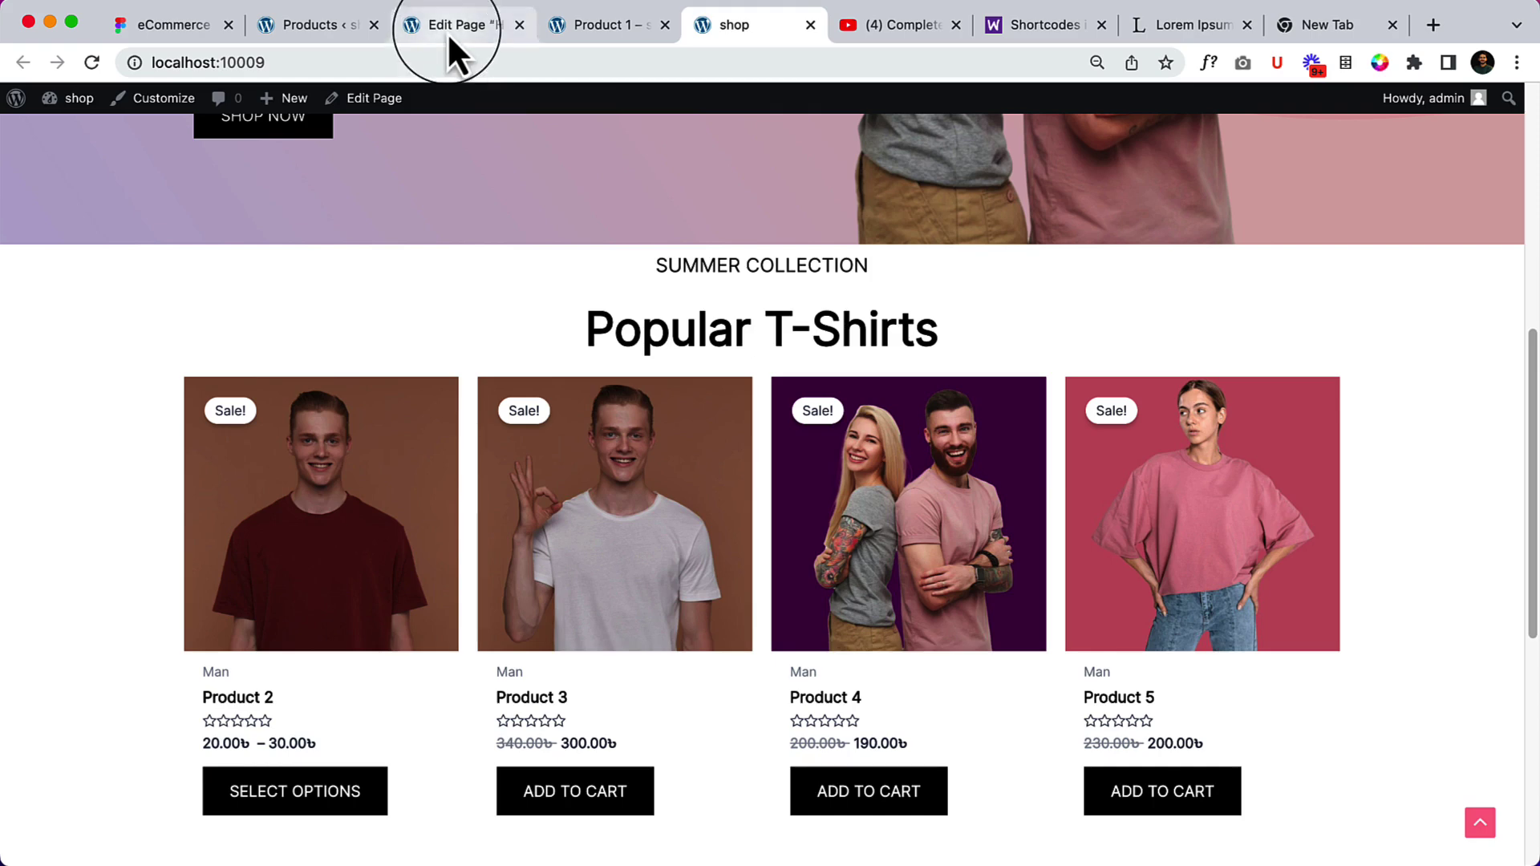
# Give the Popular T-Shirts container 90 top, 70 bottom, 10 side padding and update the page
pyautogui.scroll(1, 353, 362)
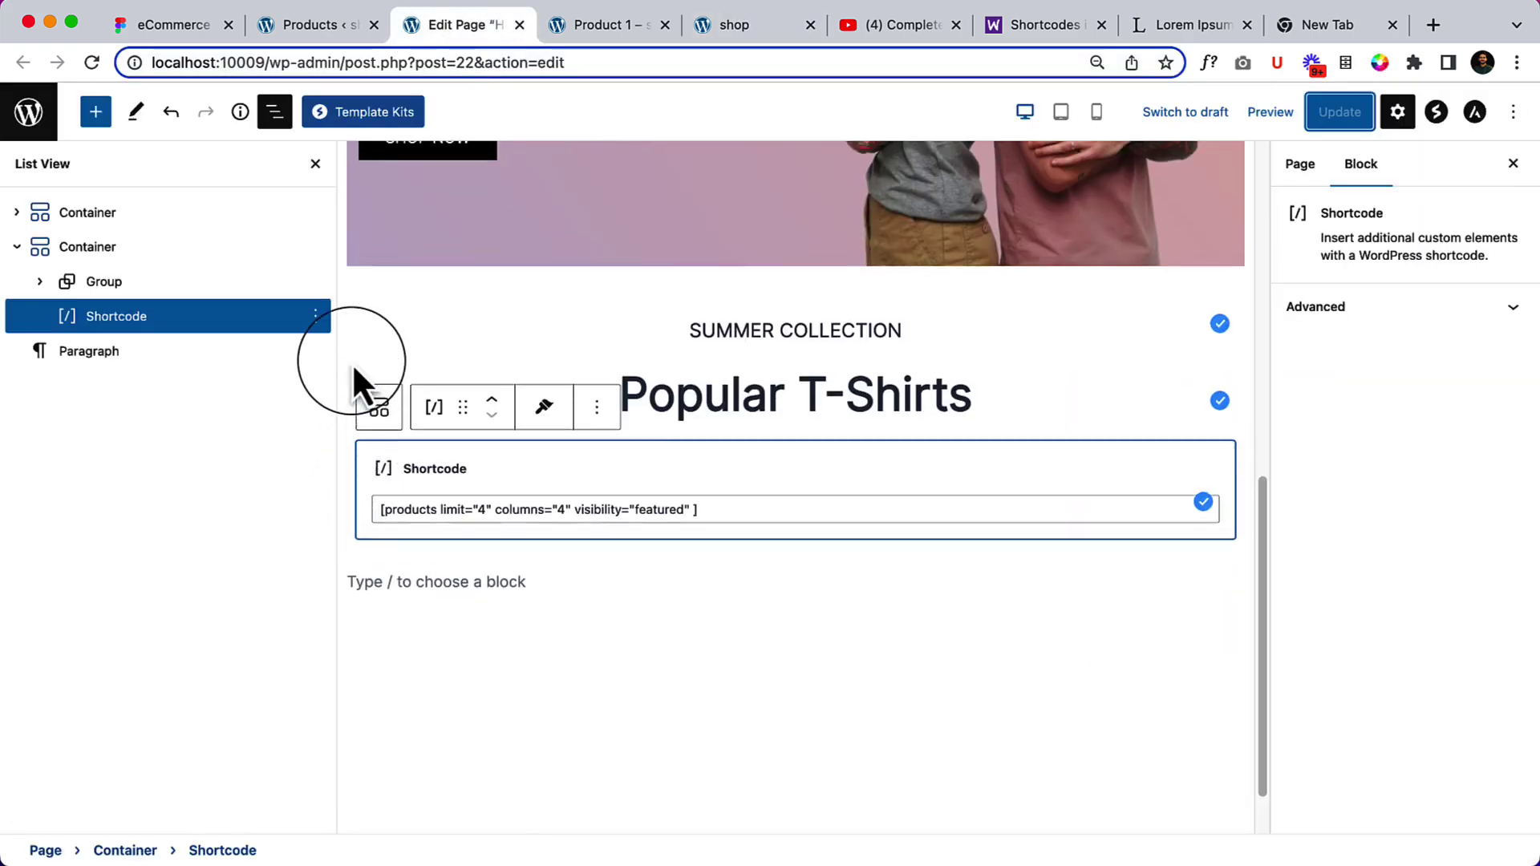
pyautogui.click(241, 240)
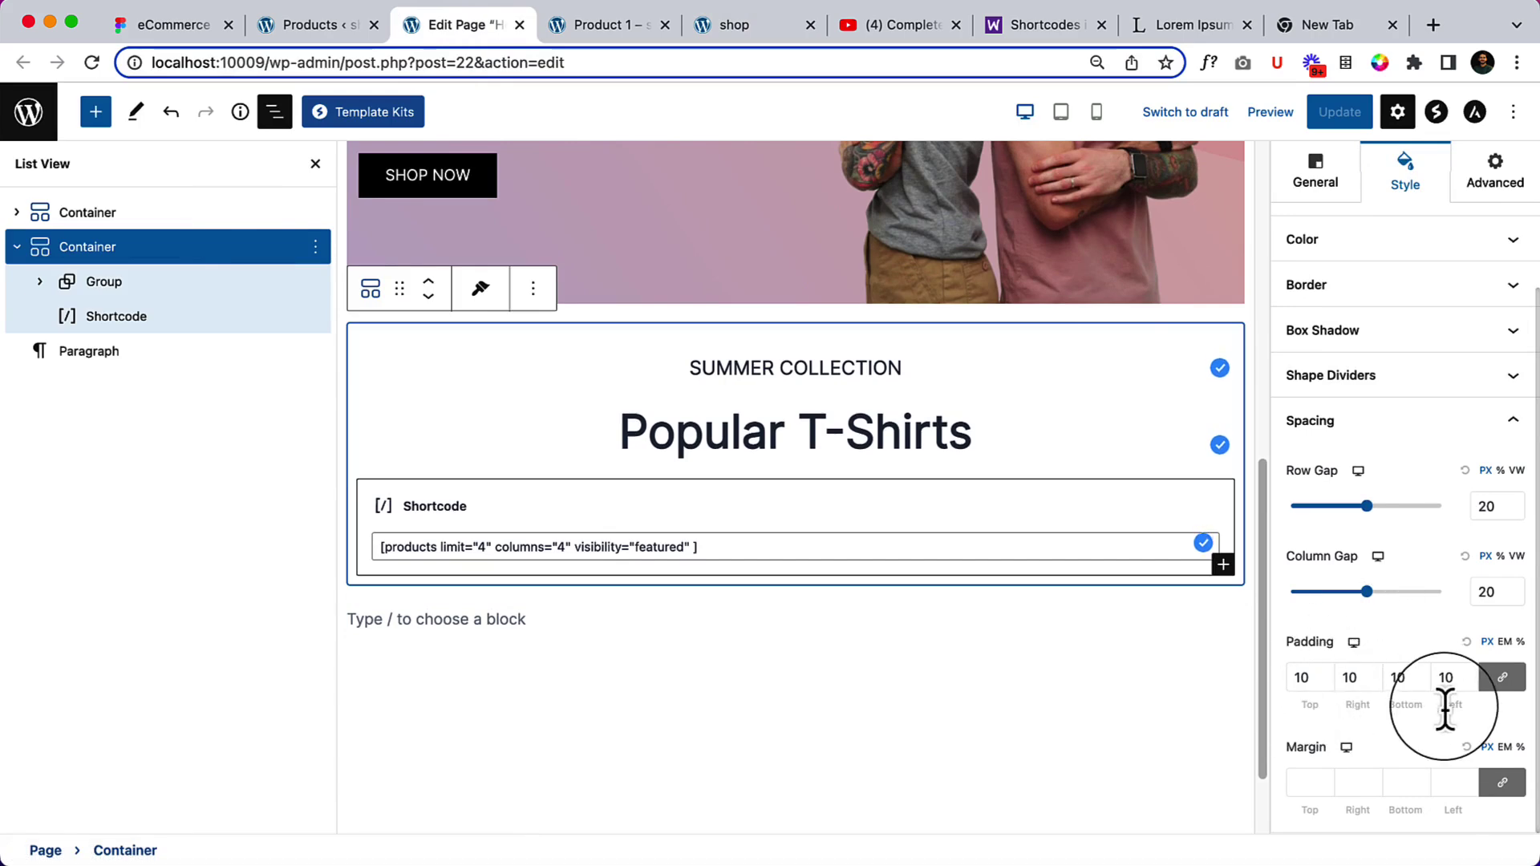
pyautogui.click(1503, 677)
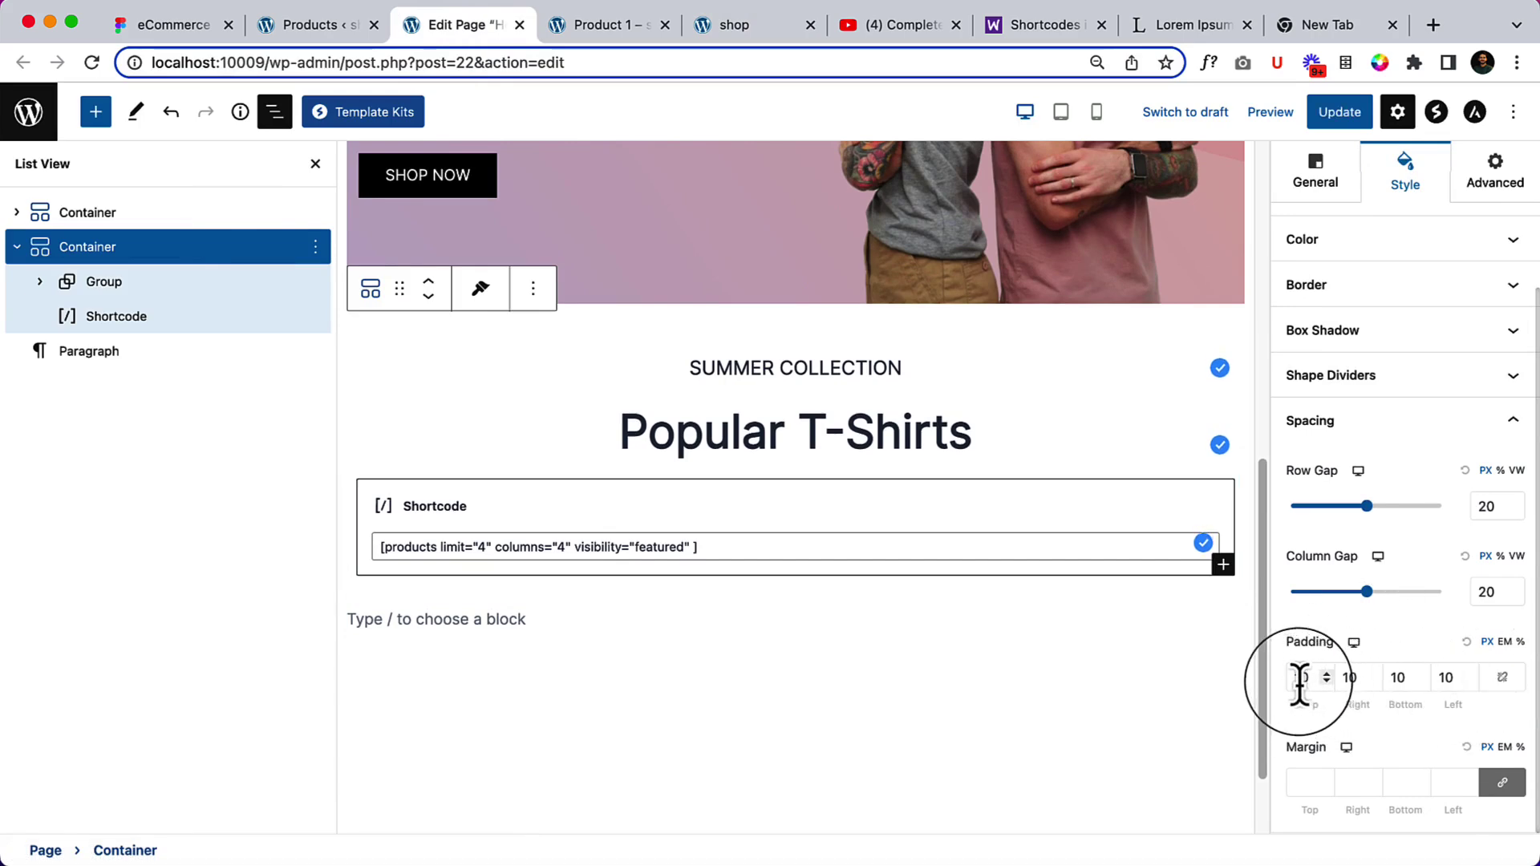
pyautogui.write('9')
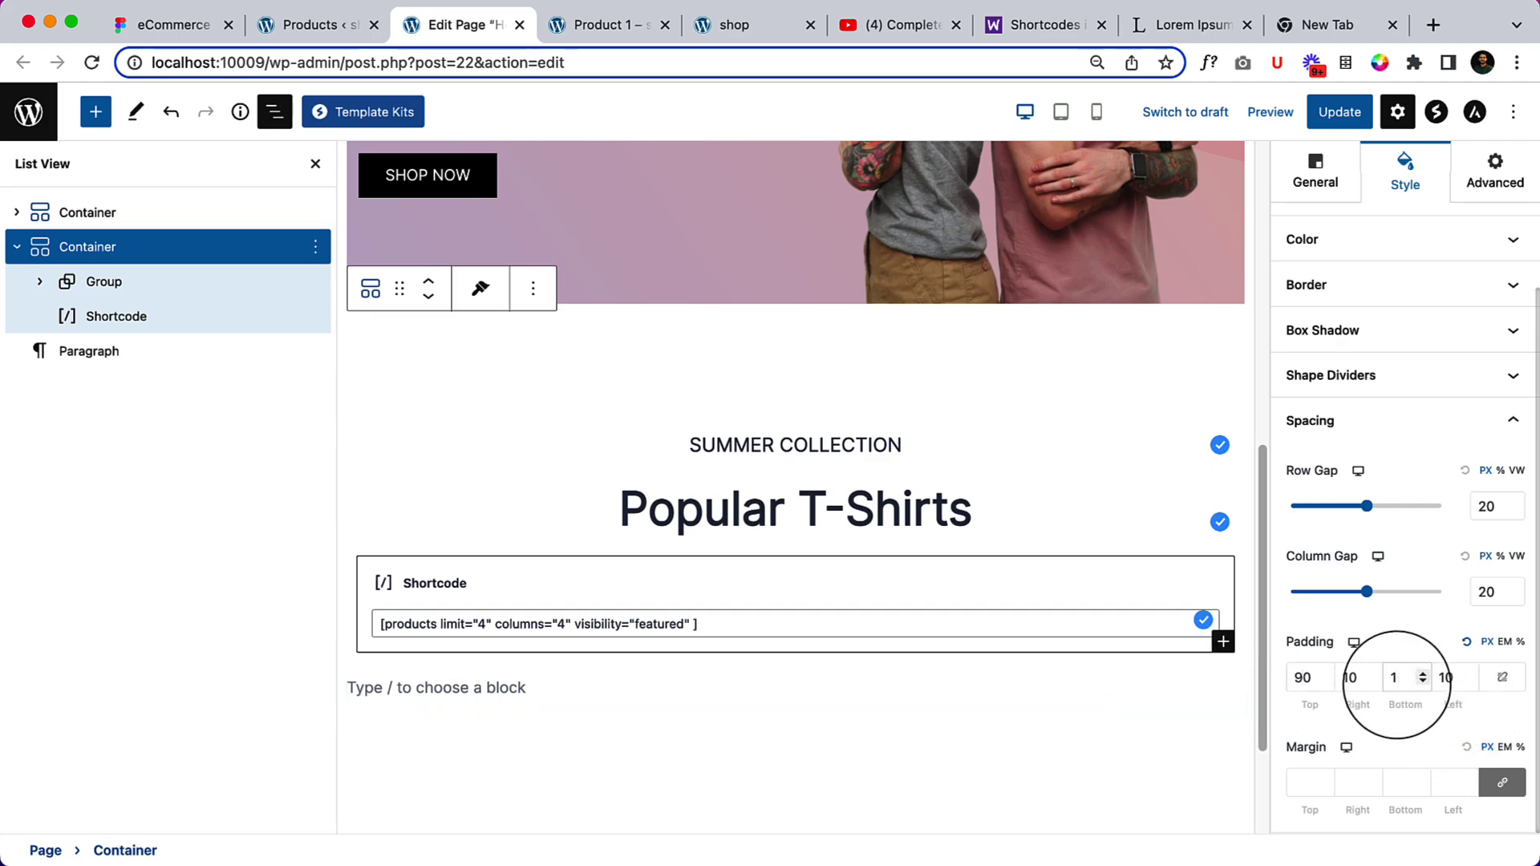
pyautogui.press('BackSpace')
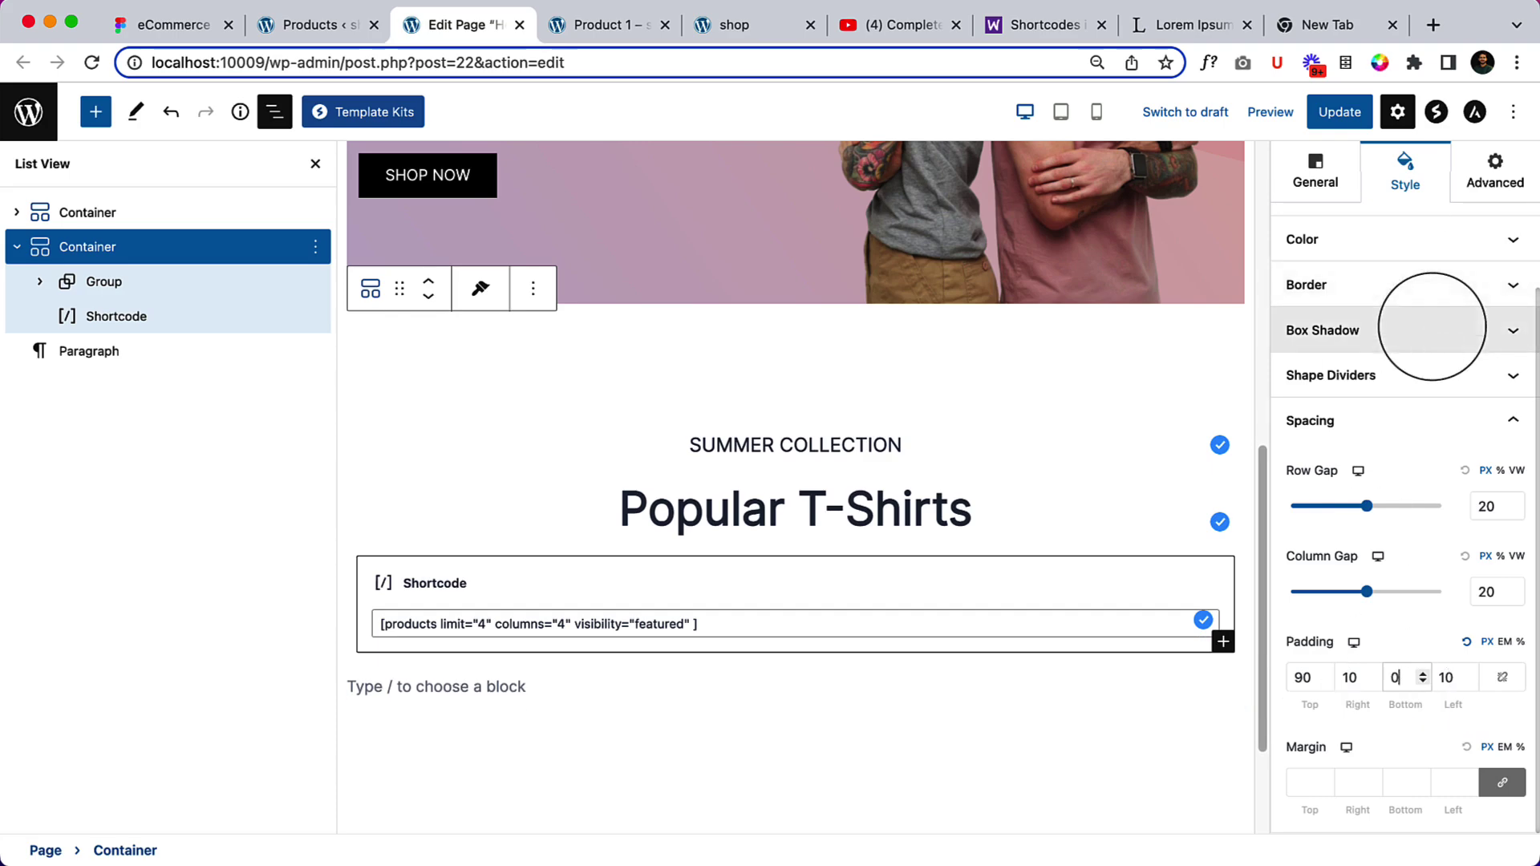
pyautogui.press('Left')
pyautogui.press('Left')
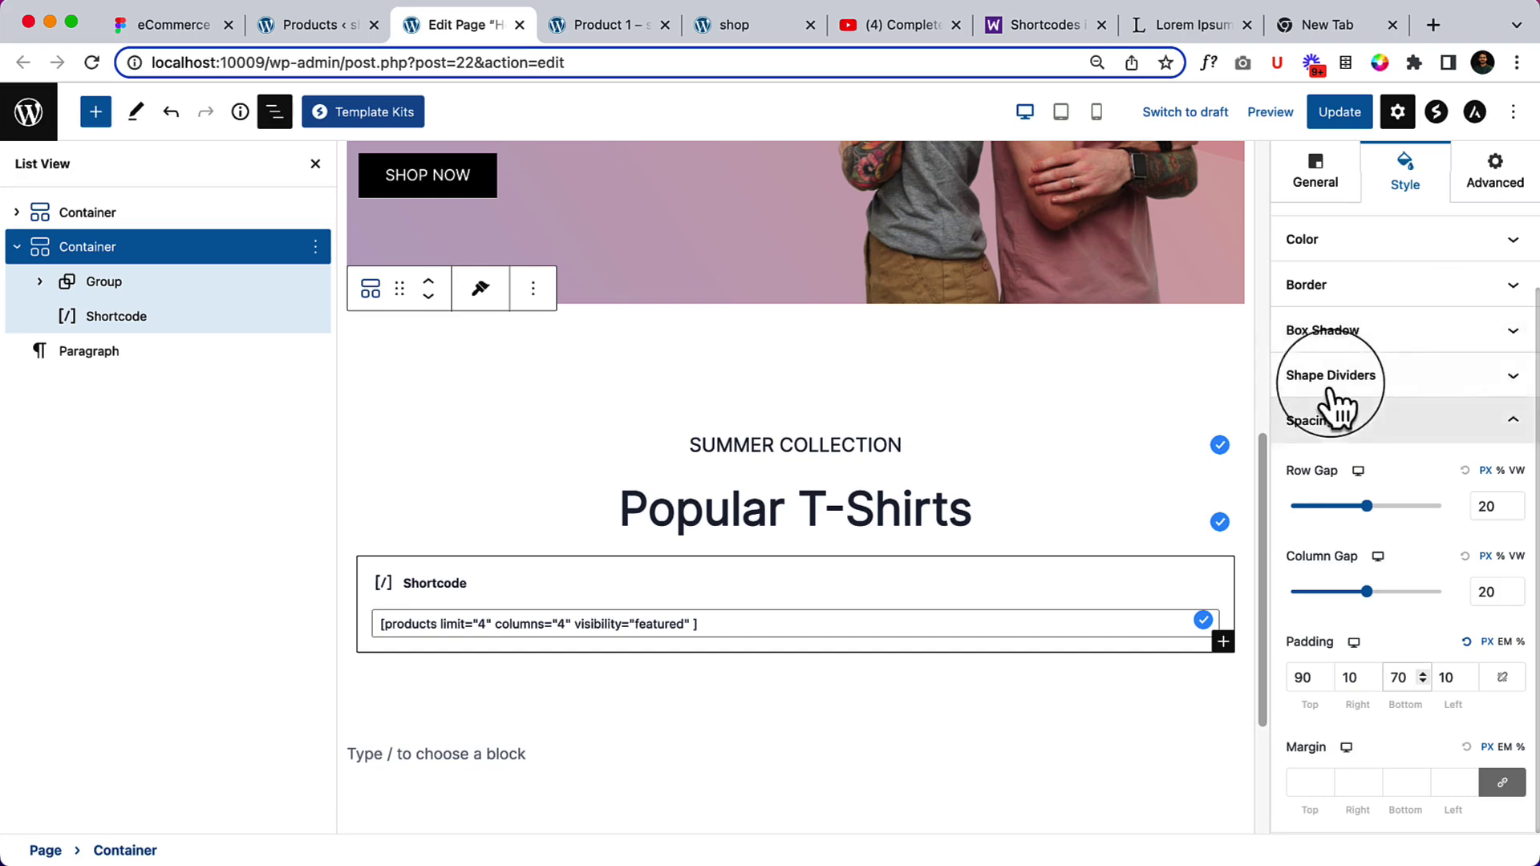
pyautogui.click(1341, 113)
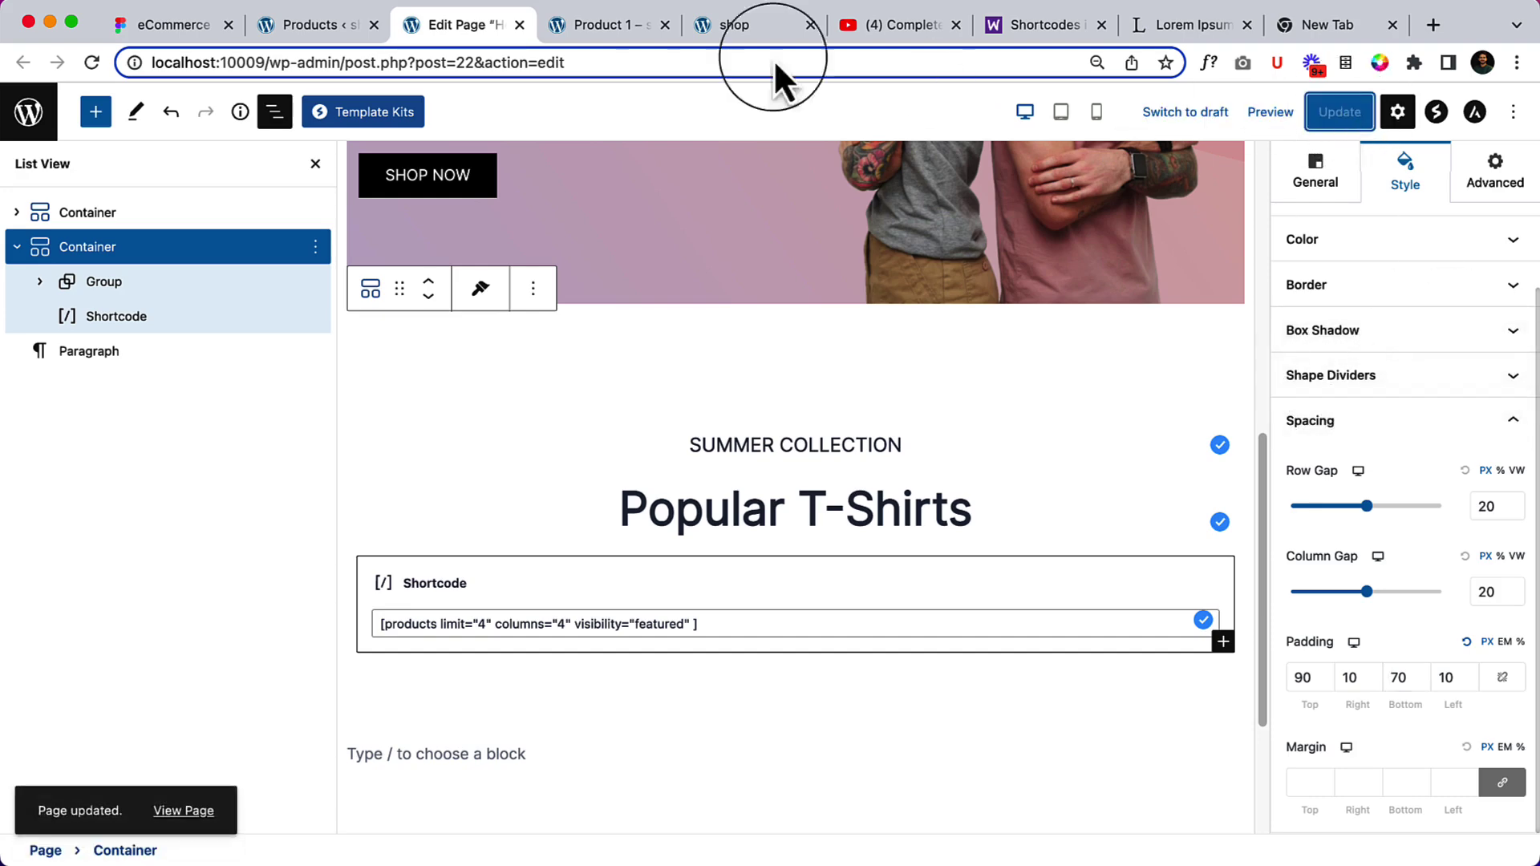
pyautogui.click(627, 27)
# Reload the live home page and scroll through the padded Popular T-Shirts section
pyautogui.click(716, 39)
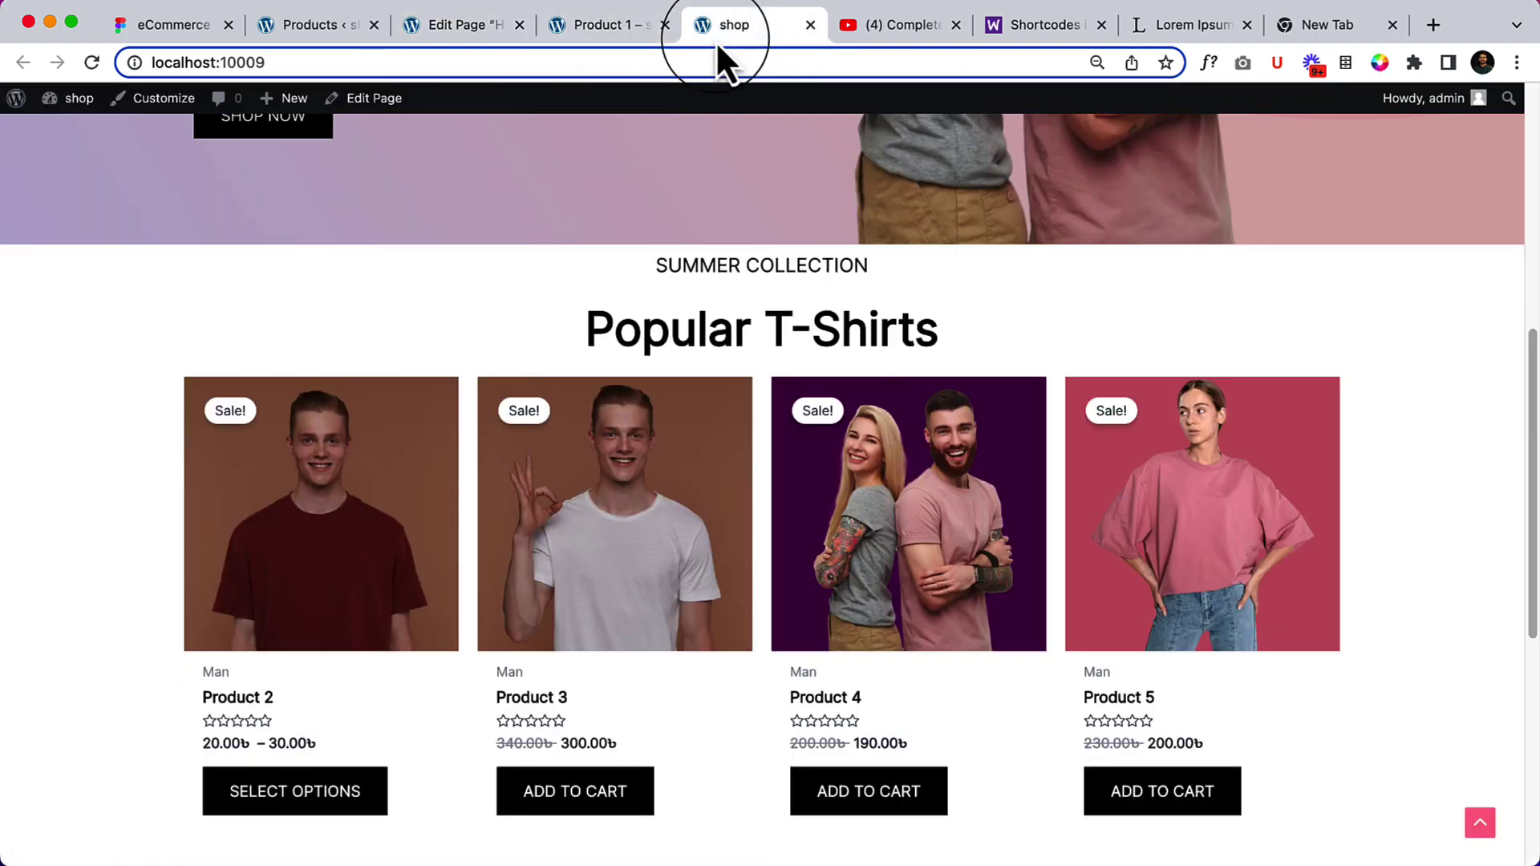
pyautogui.press('super+r')
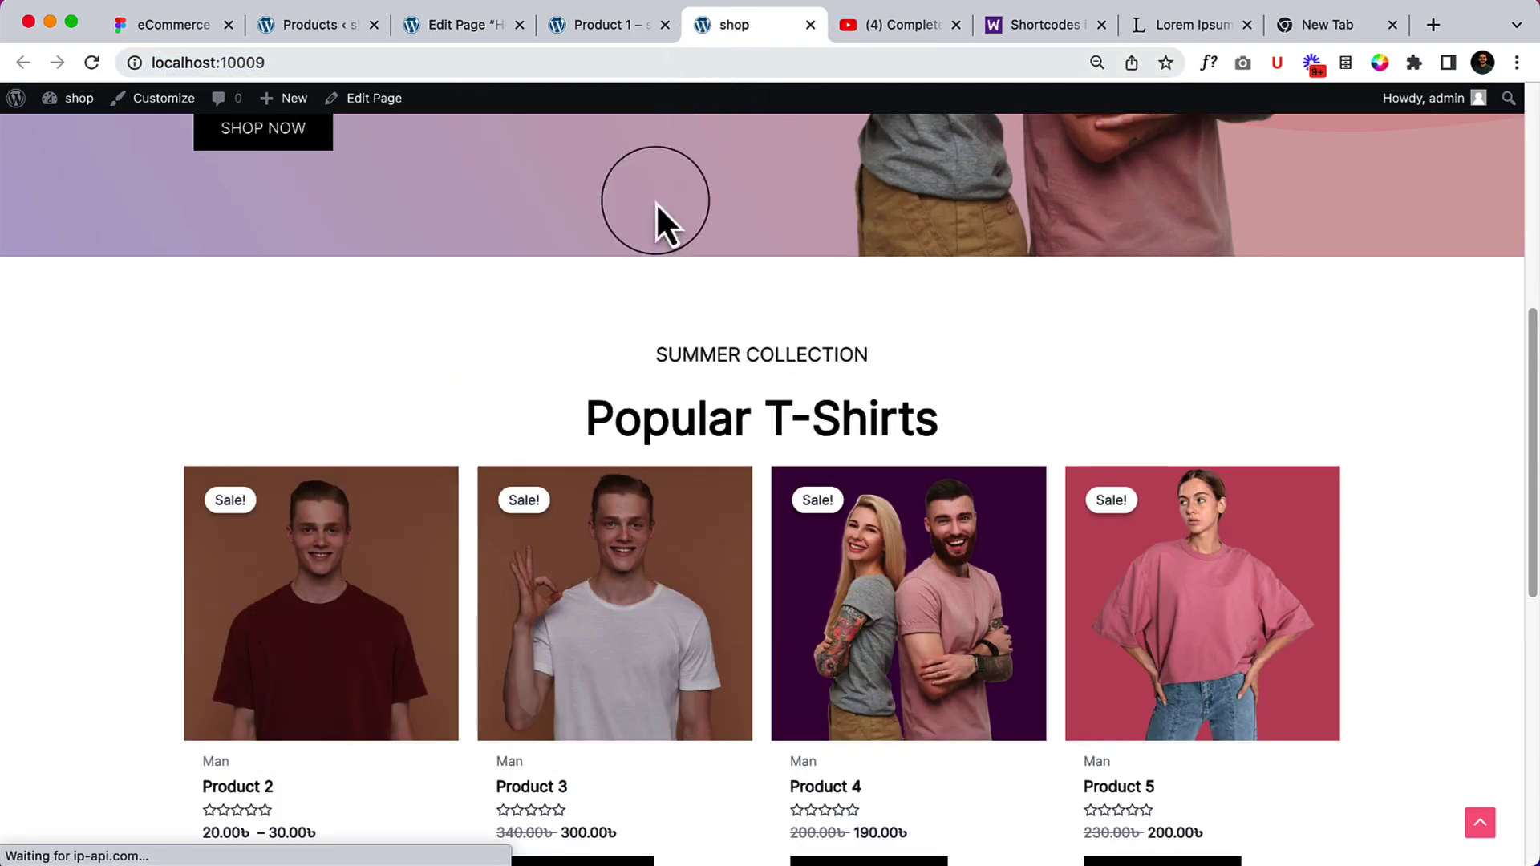
pyautogui.scroll(-7, 656, 202)
pyautogui.scroll(3, 605, 292)
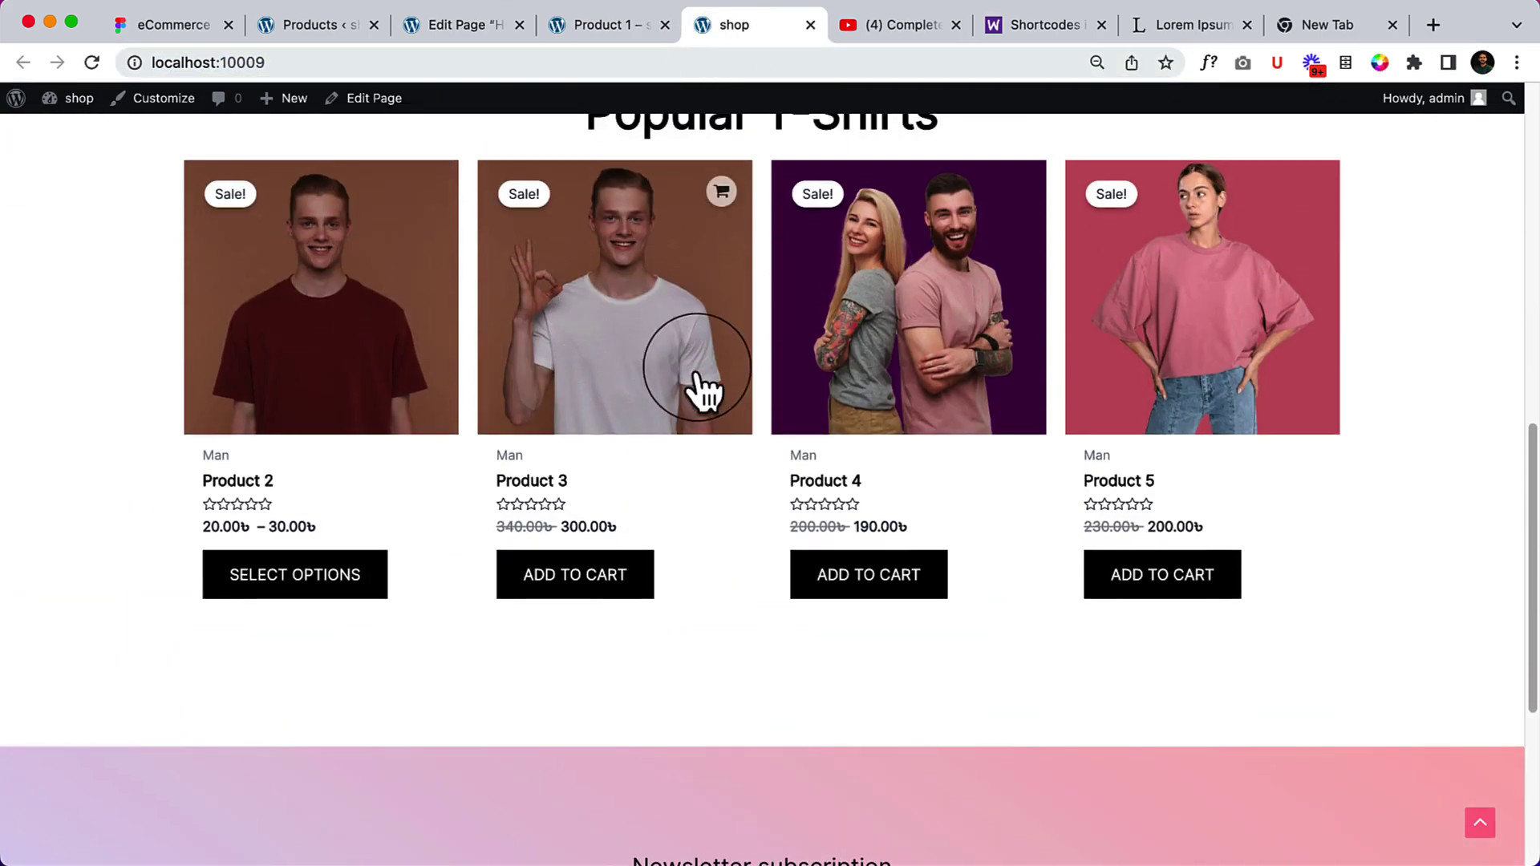
pyautogui.scroll(3, 705, 393)
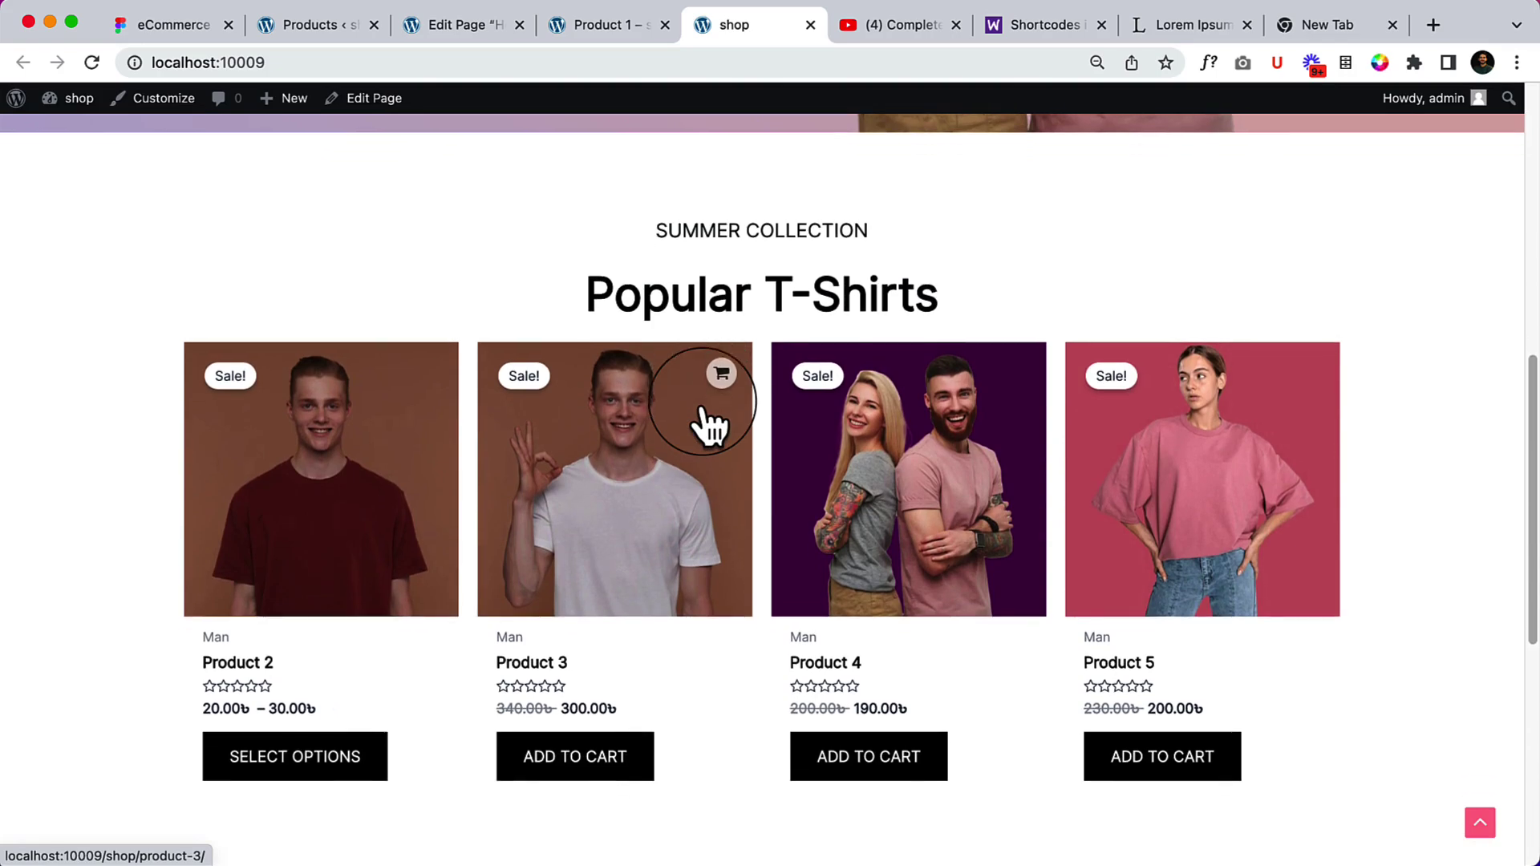
pyautogui.scroll(-1, 705, 425)
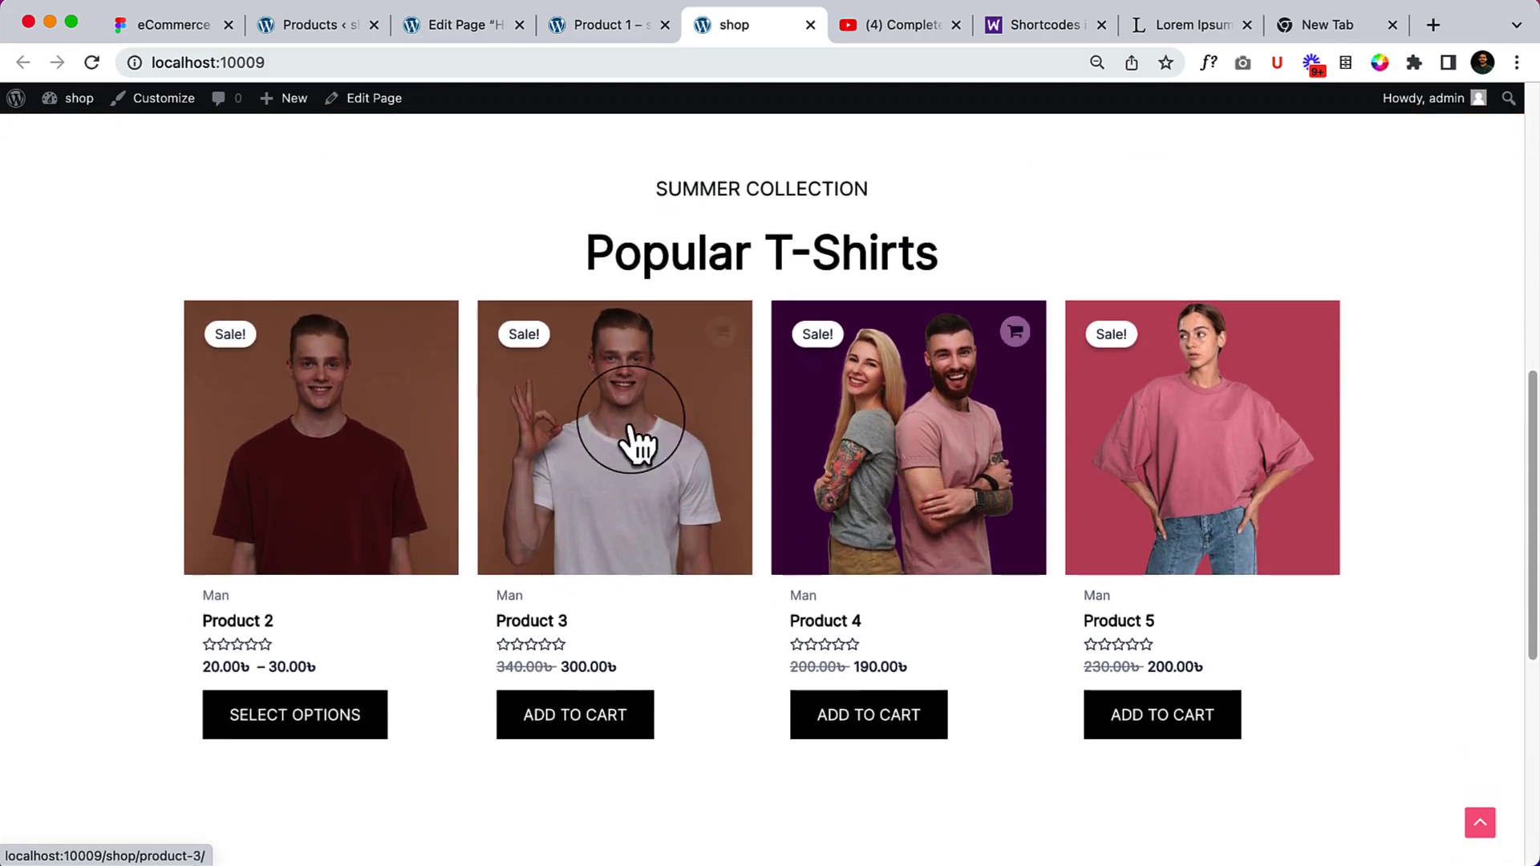
# Compare the live Popular T-Shirts row against the Figma design, then right-click Customize
pyautogui.click(180, 32)
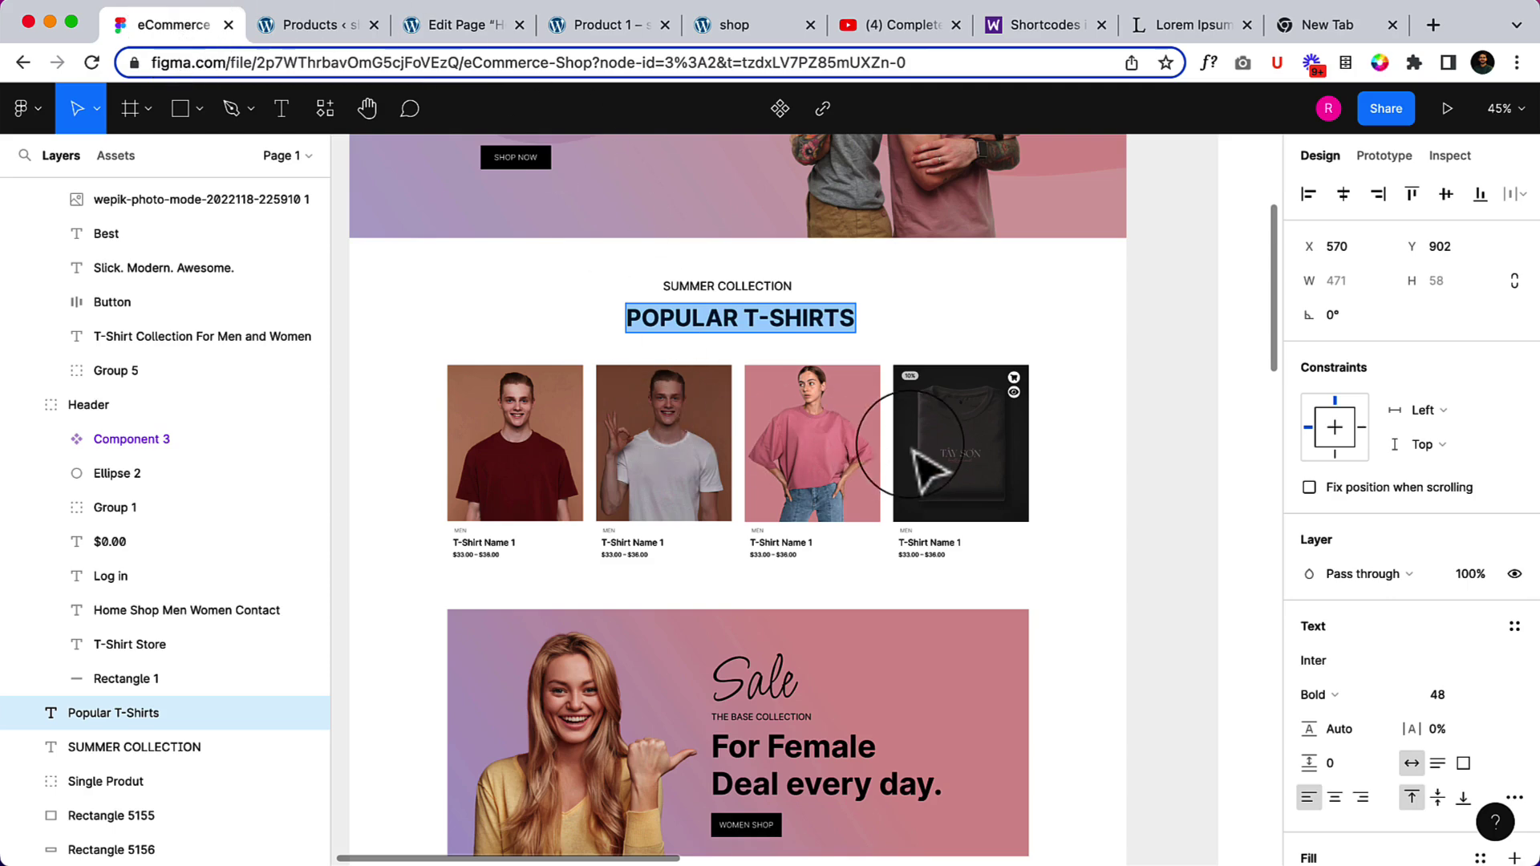
pyautogui.scroll(2, 766, 517)
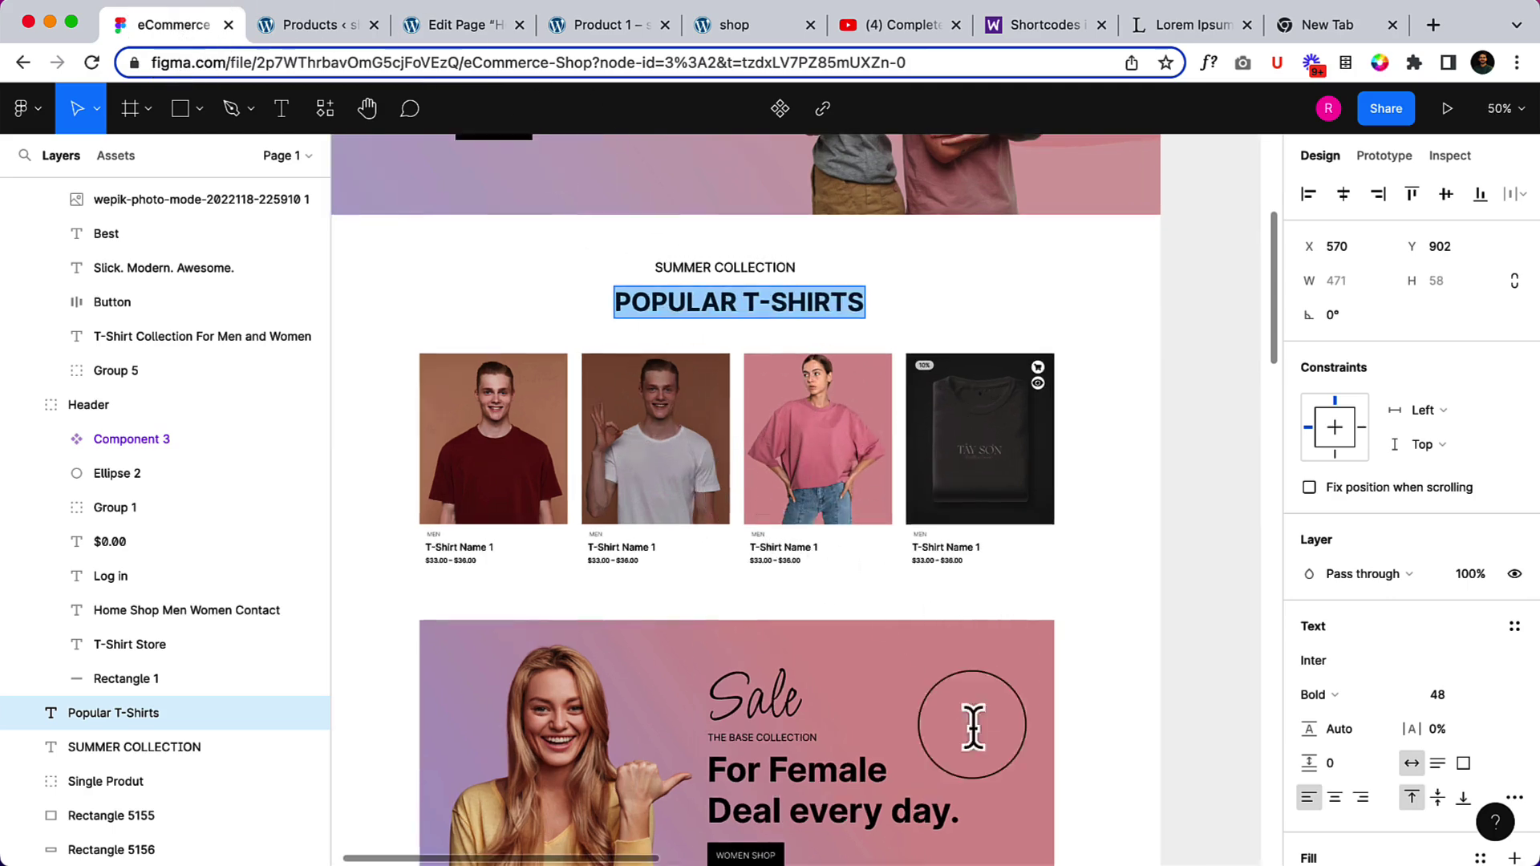
pyautogui.click(710, 32)
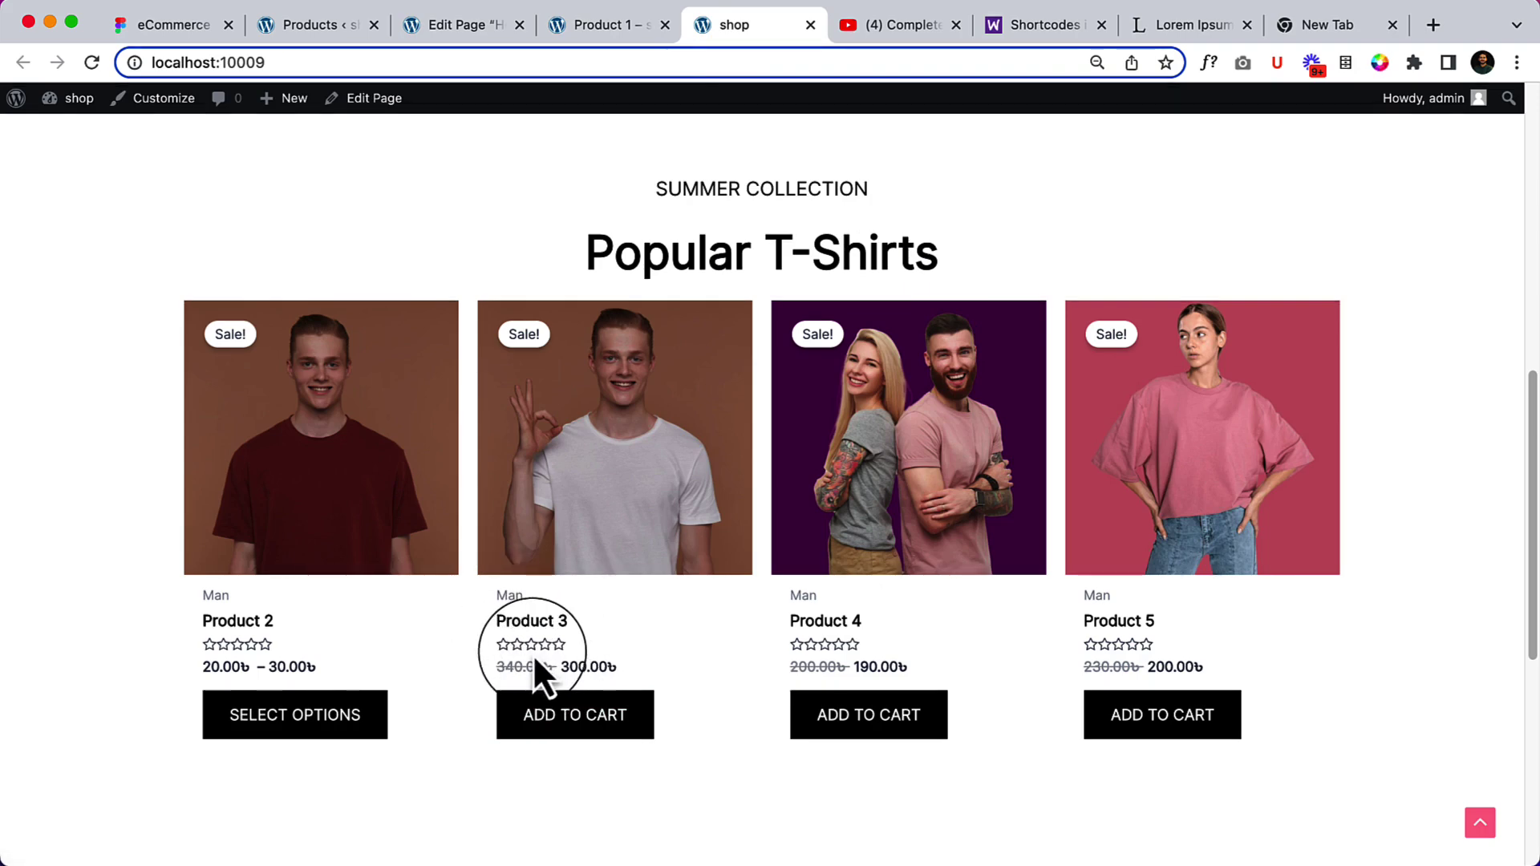
pyautogui.click(136, 29)
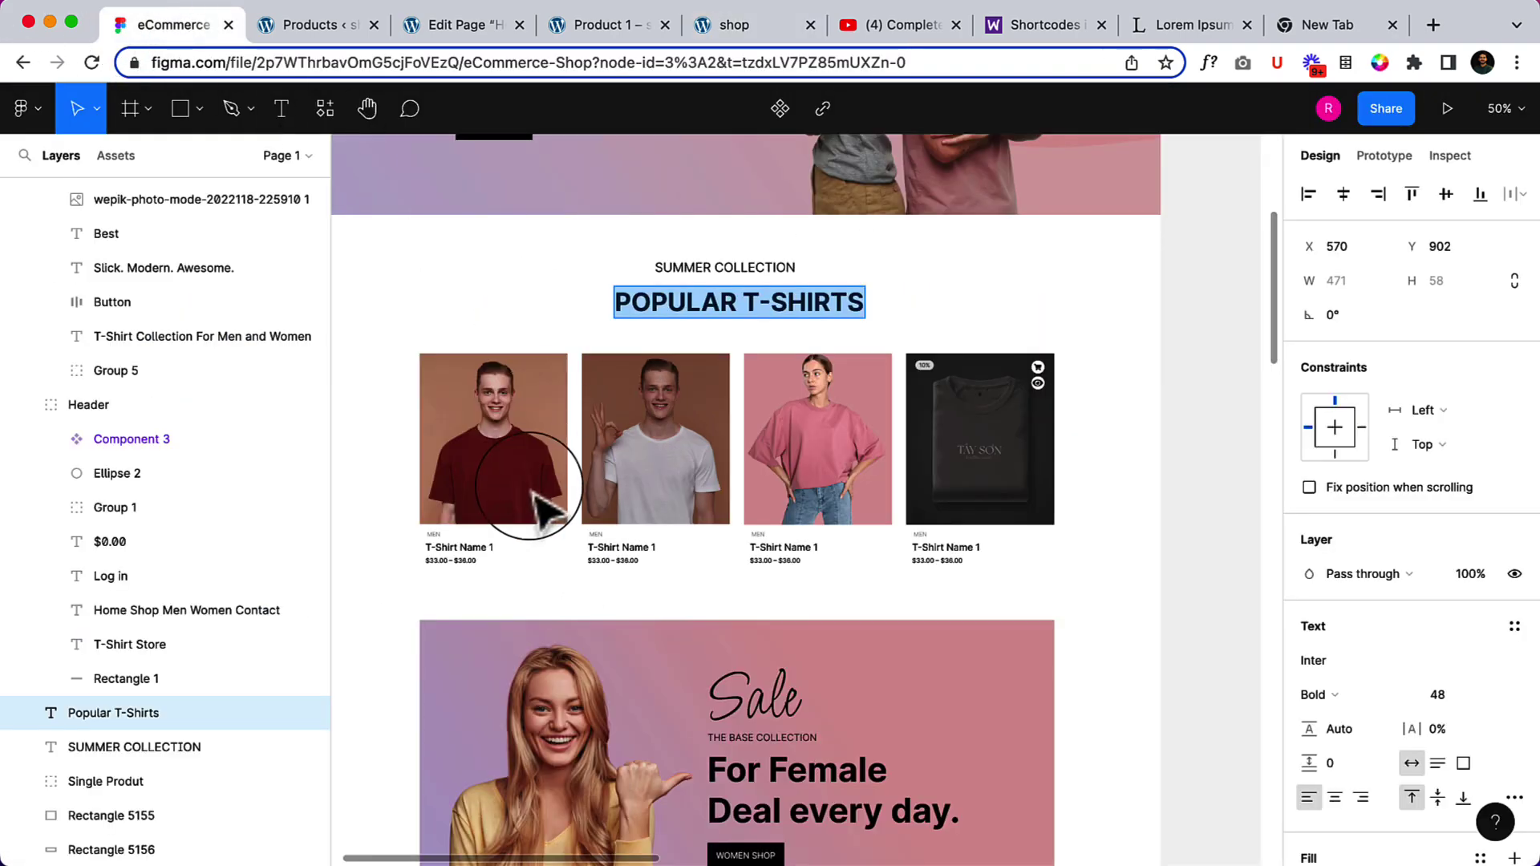
pyautogui.scroll(5, 530, 509)
pyautogui.hscroll(-3, 534, 504)
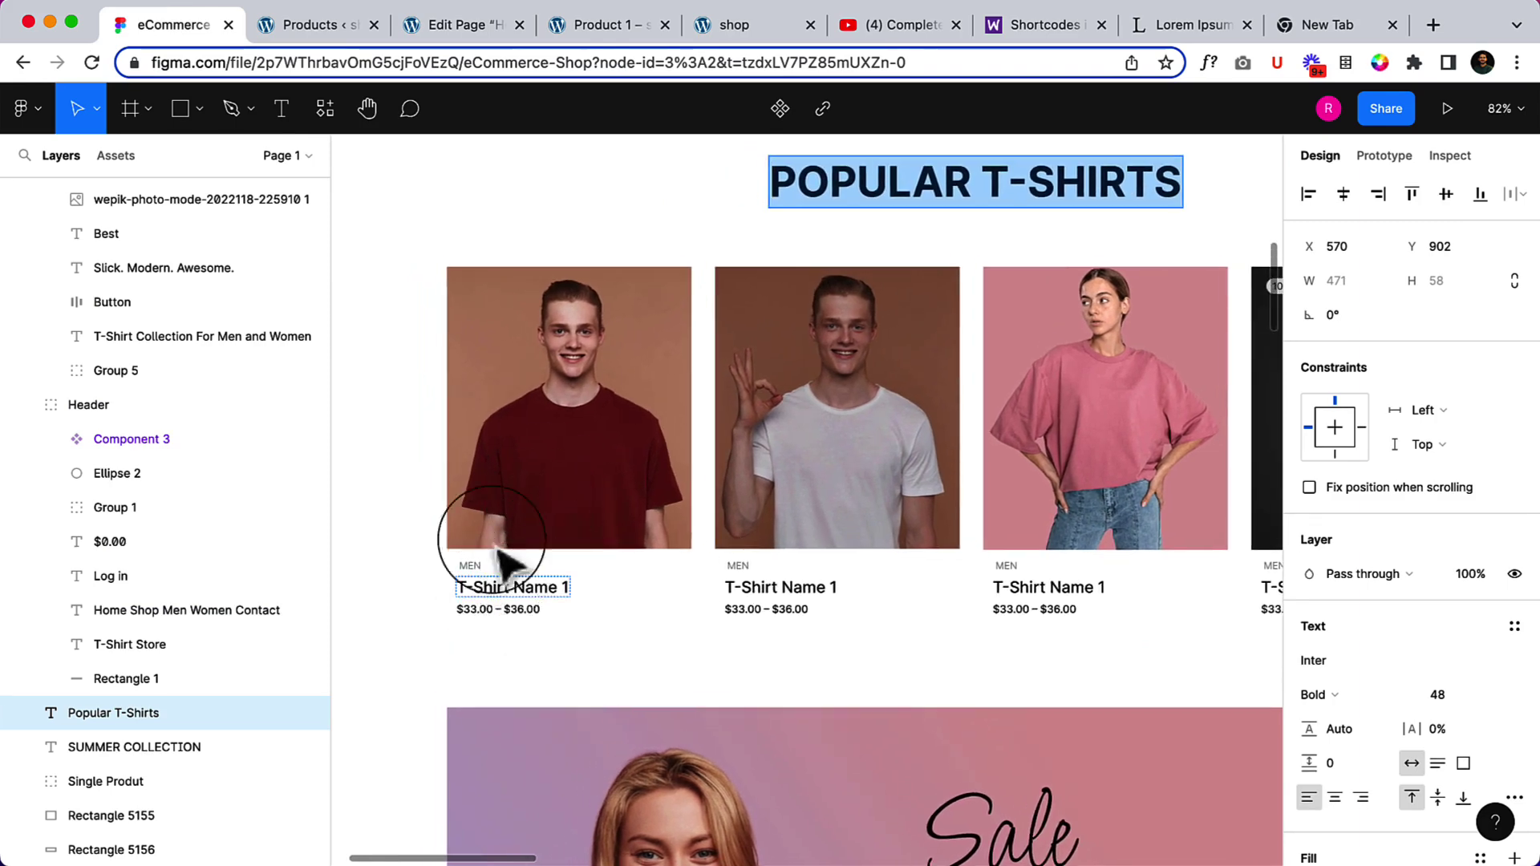
pyautogui.click(720, 26)
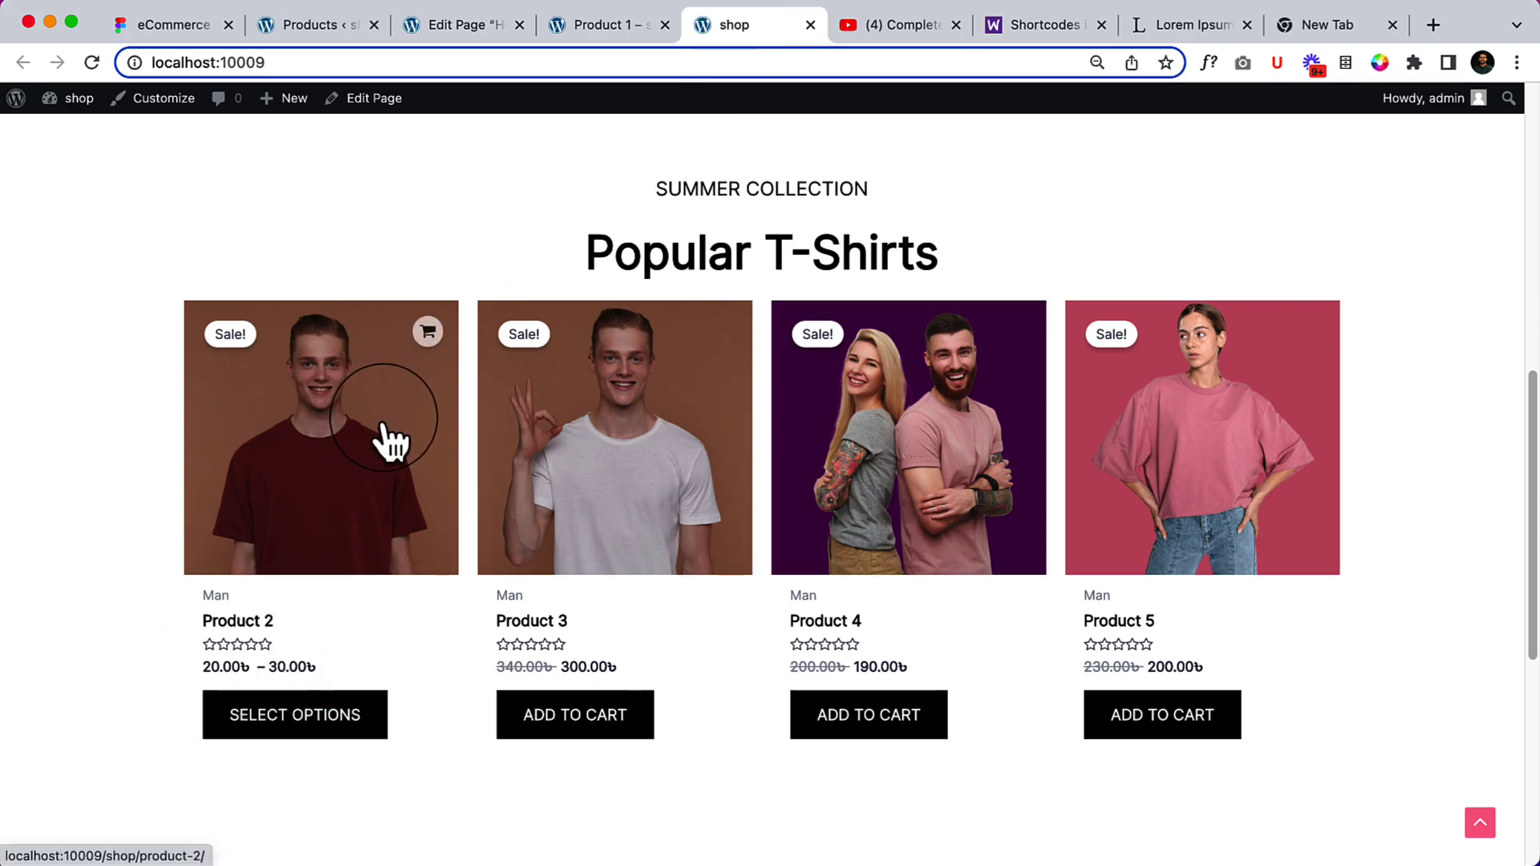
pyautogui.rightClick(145, 112)
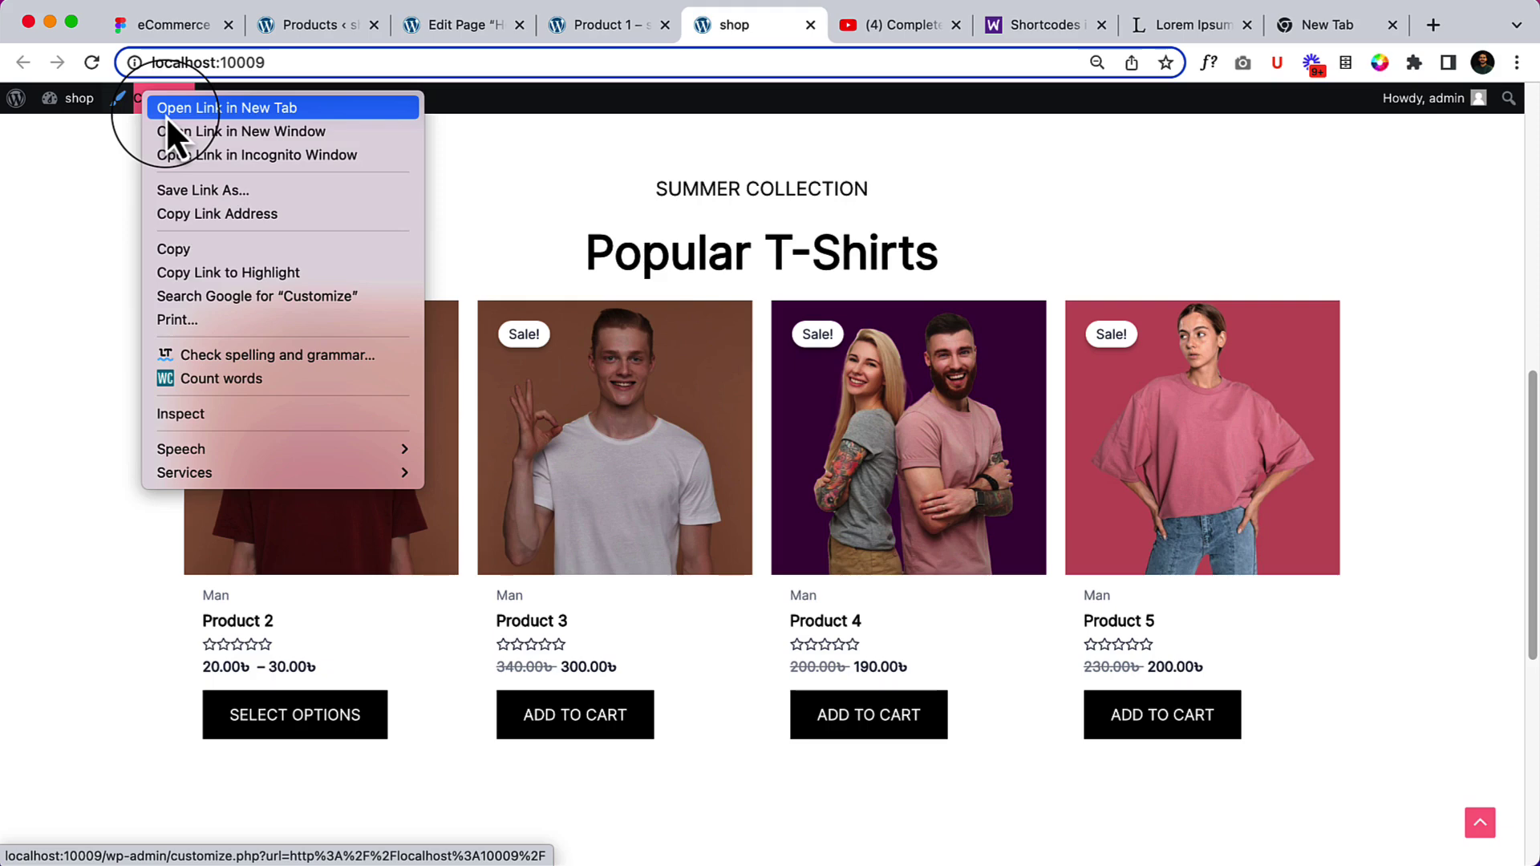
# Open the Customizer in a new tab and go to its WooCommerce settings panel
pyautogui.click(165, 115)
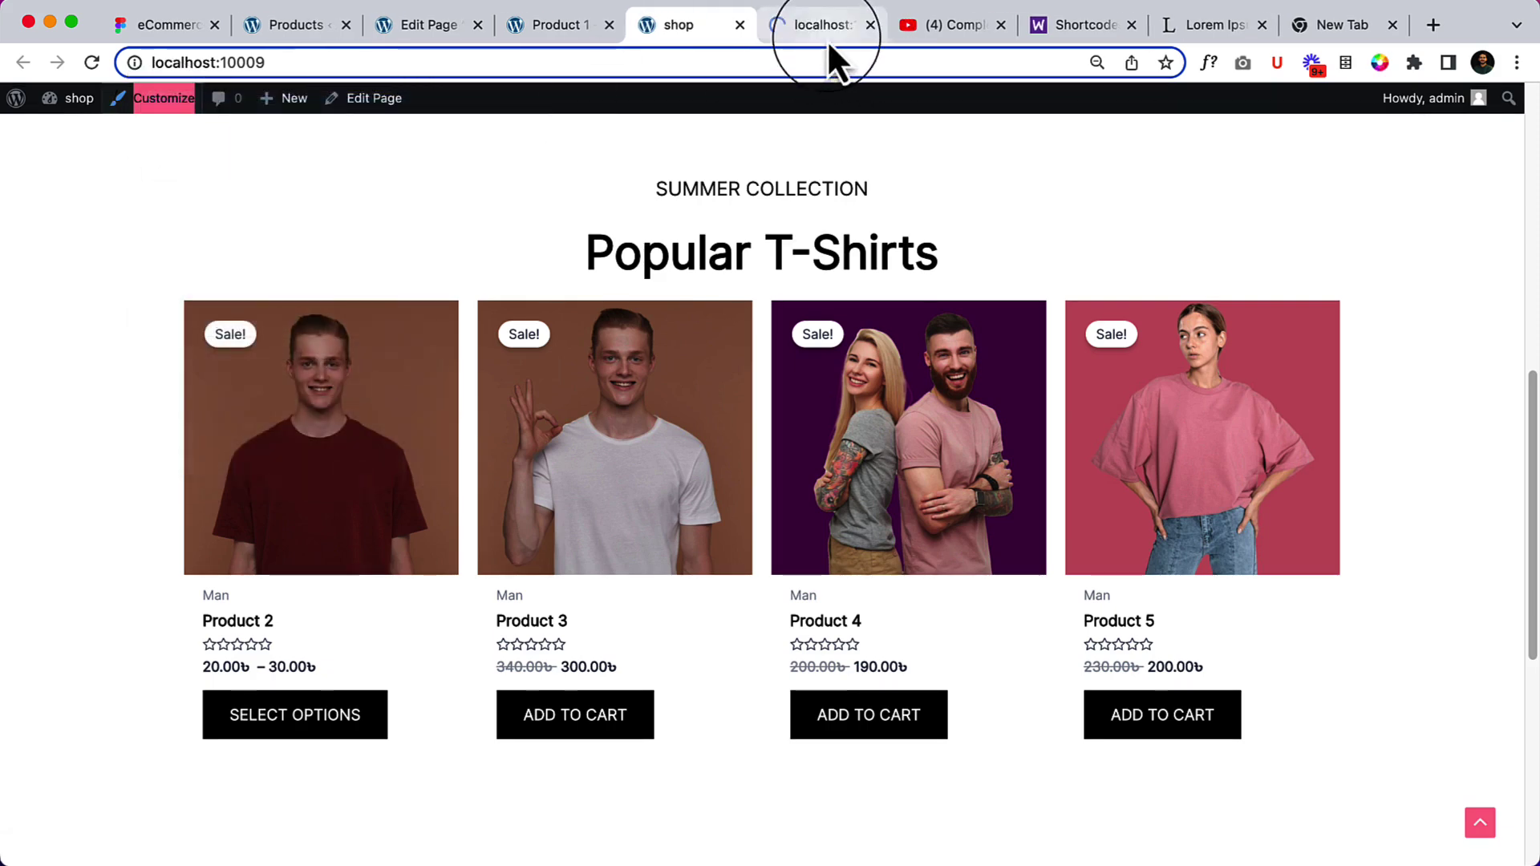
pyautogui.moveTo(827, 38); pyautogui.dragTo(722, 78)
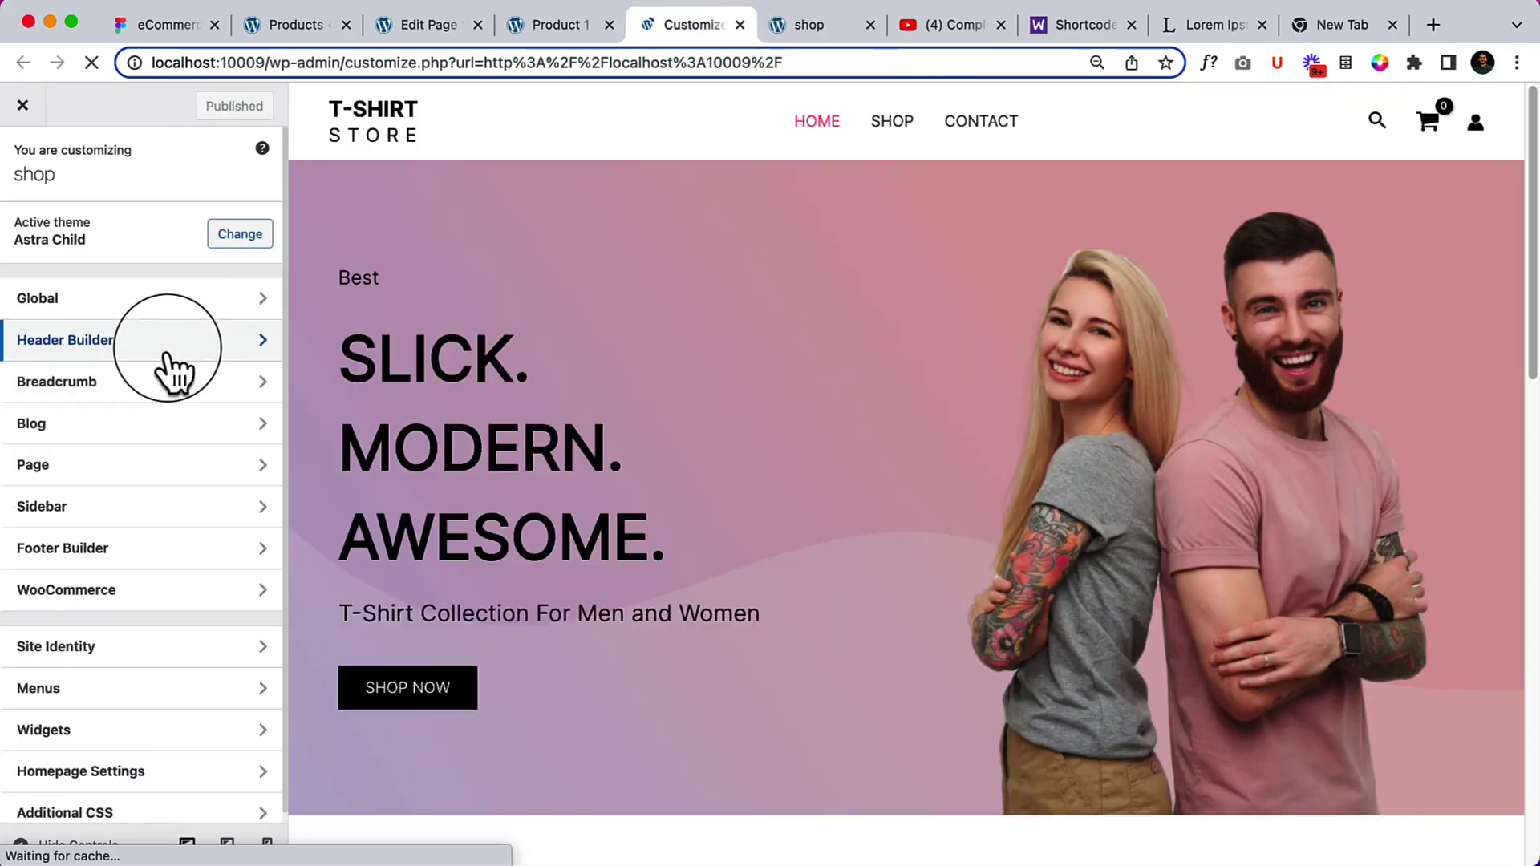
pyautogui.click(133, 594)
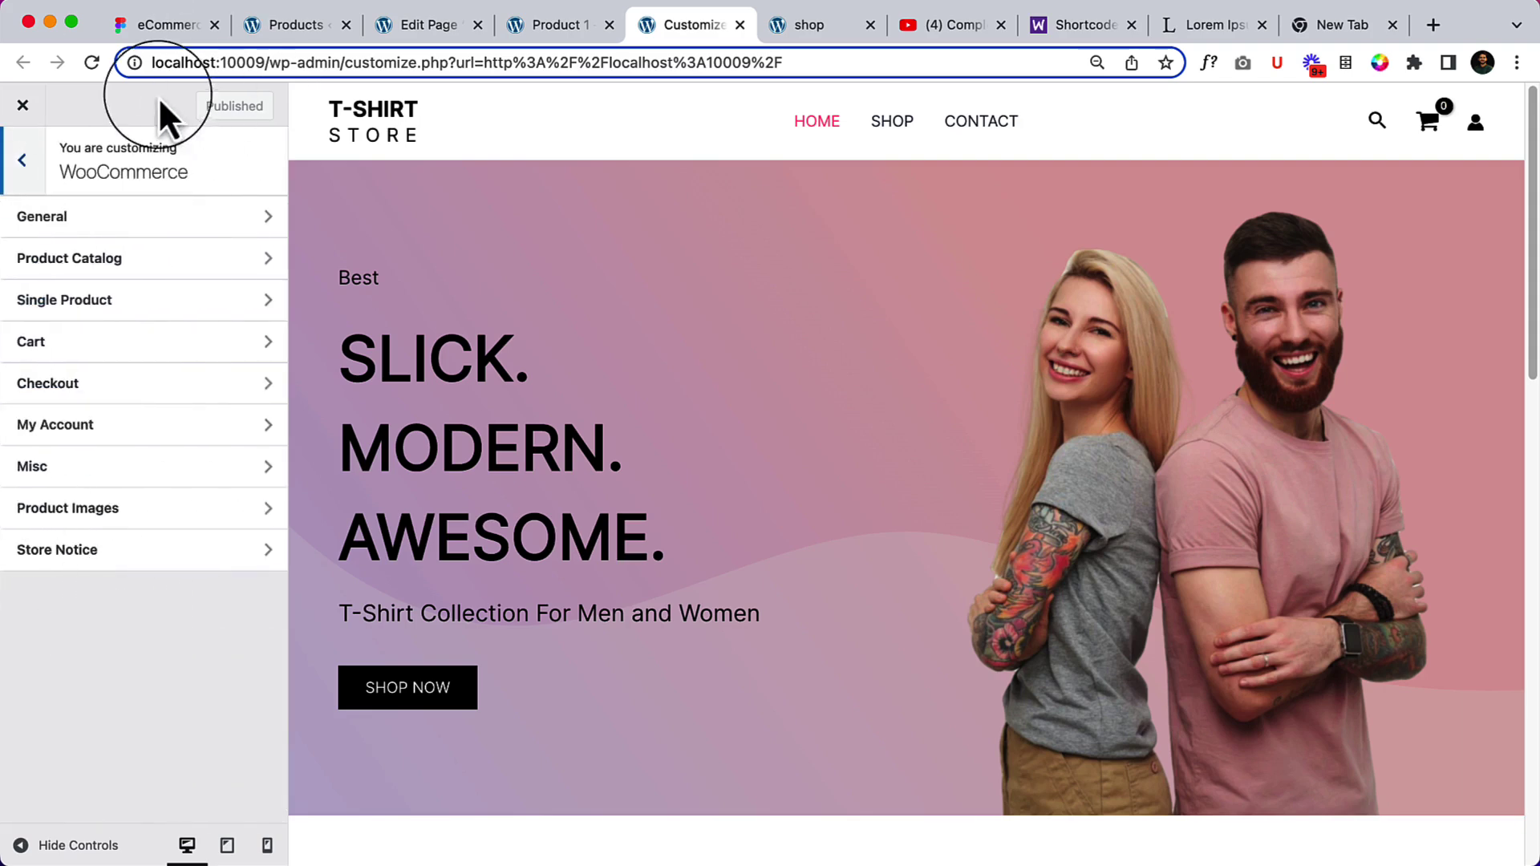
pyautogui.click(31, 178)
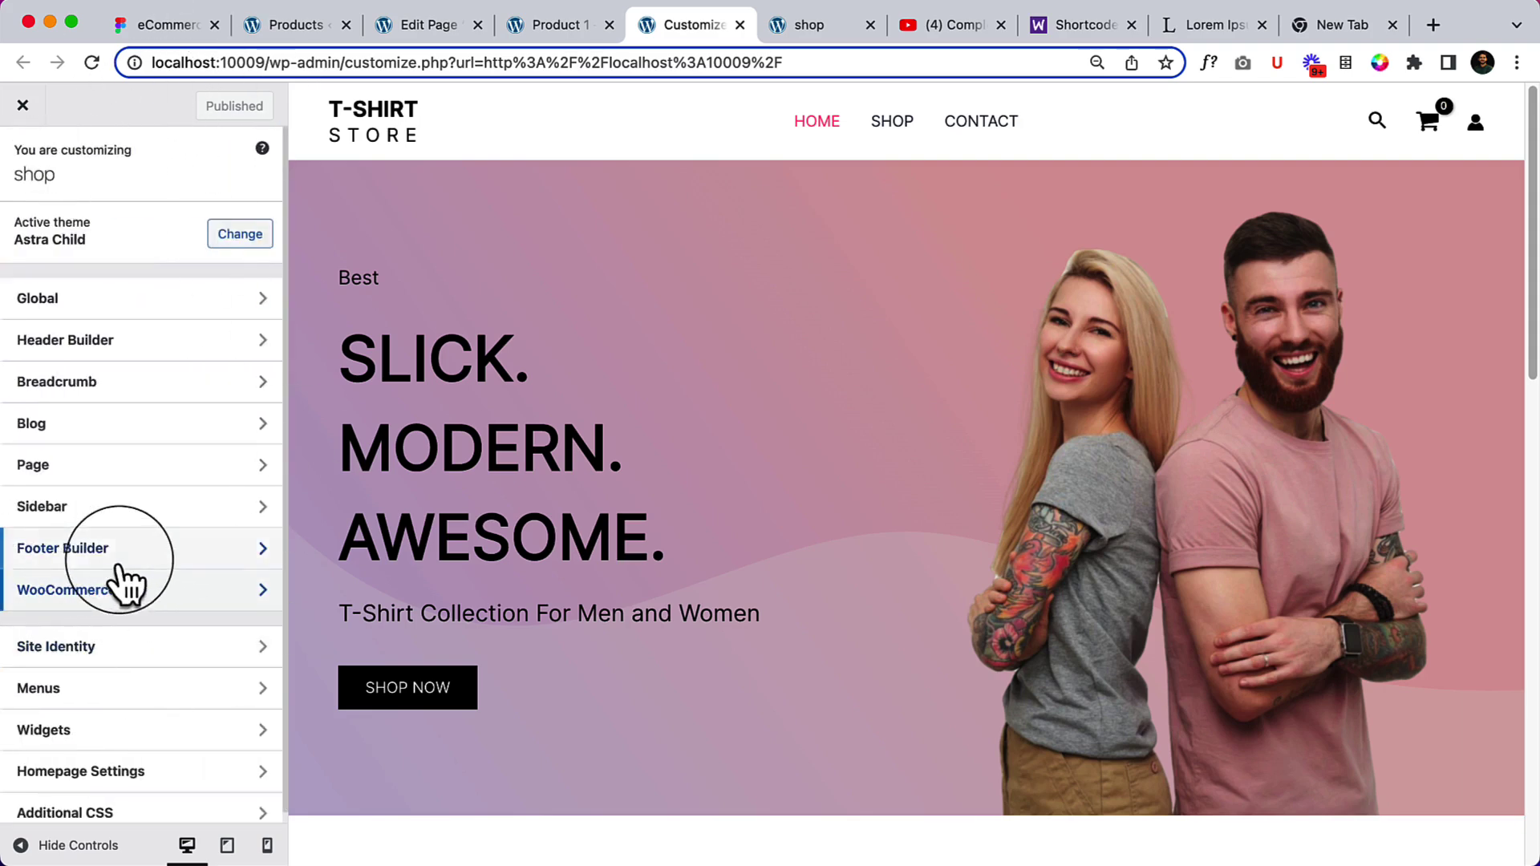
pyautogui.click(100, 598)
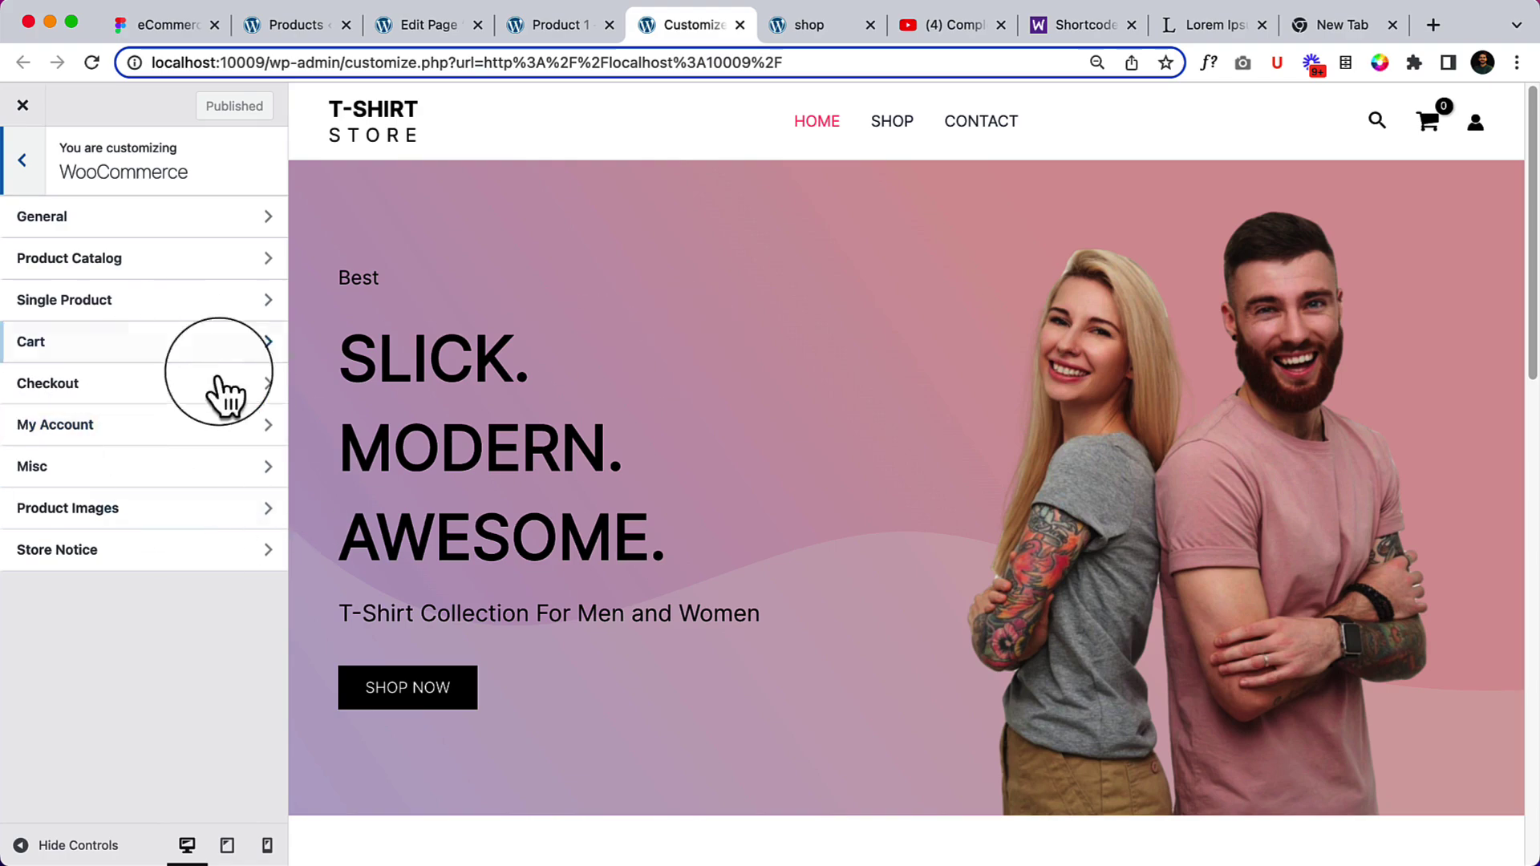
pyautogui.scroll(-15, 743, 447)
pyautogui.scroll(6, 794, 449)
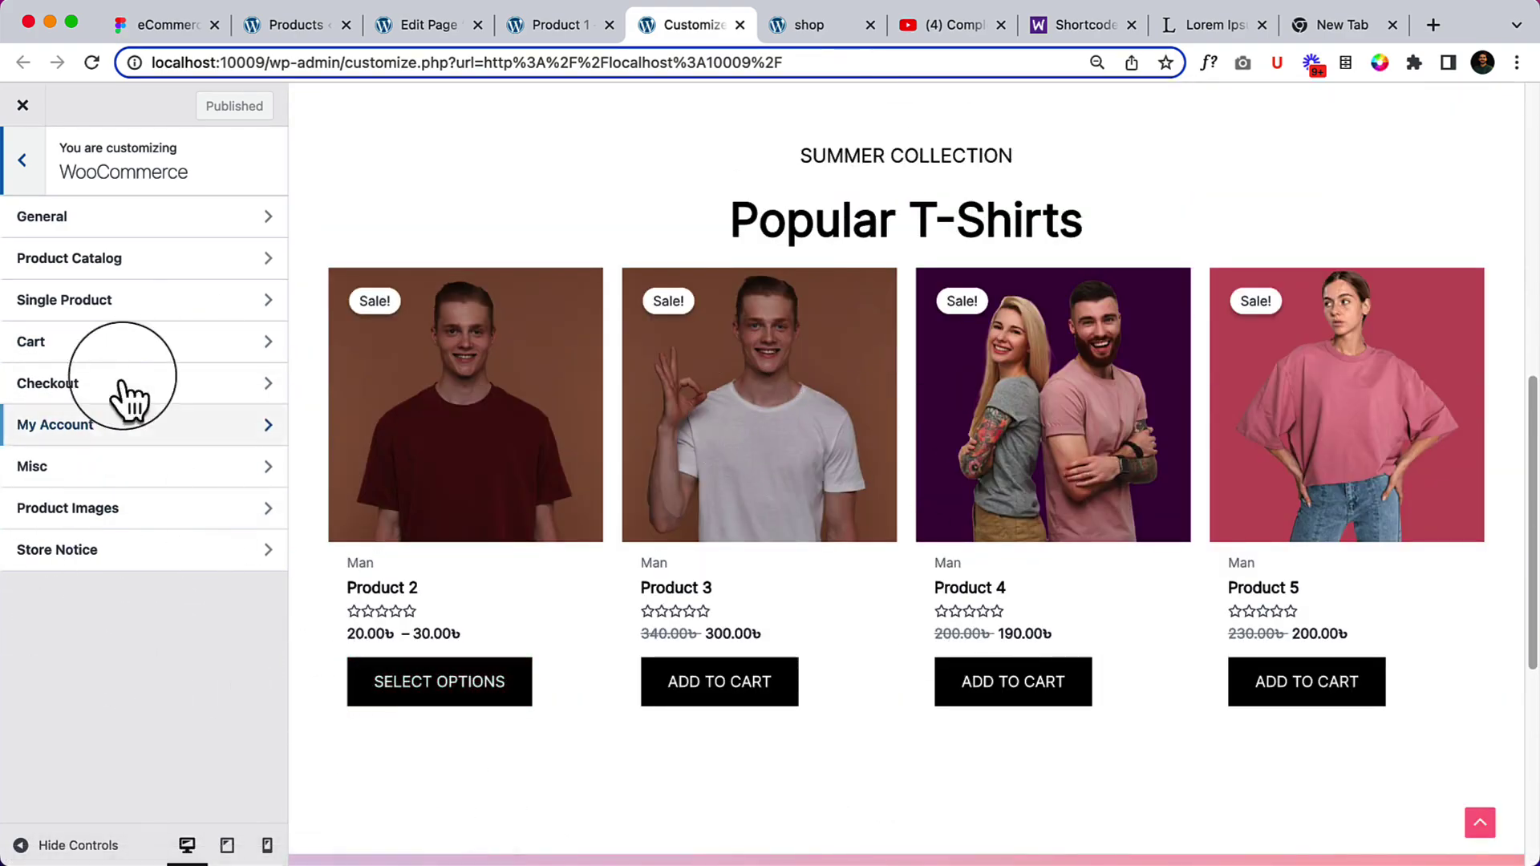
# In Product Catalog's Shop Card Structure, hide the star ratings on product cards
pyautogui.click(154, 266)
pyautogui.scroll(-8, 158, 629)
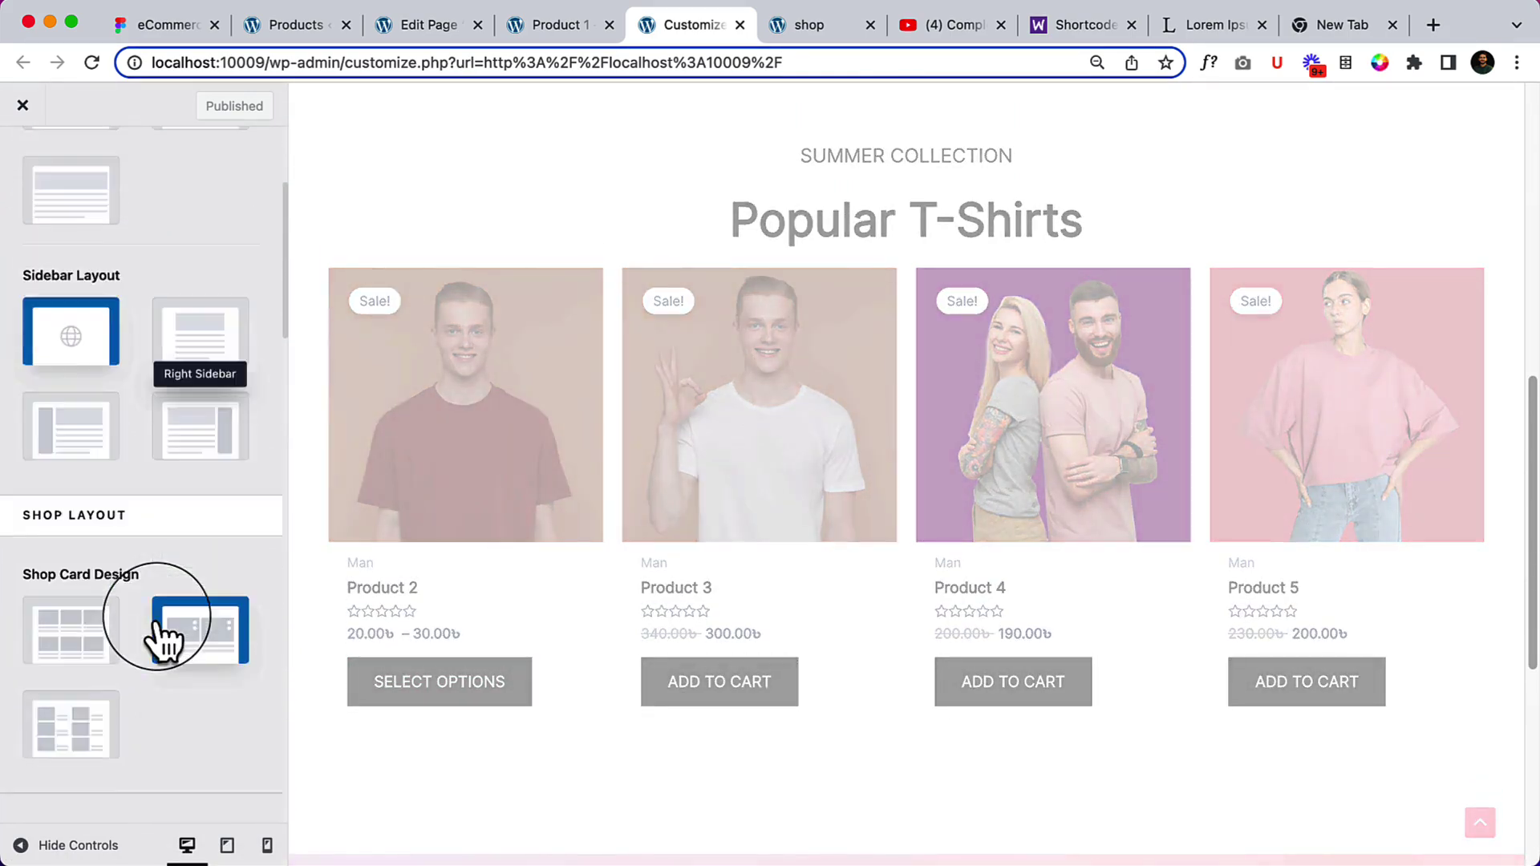
pyautogui.scroll(-15, 157, 618)
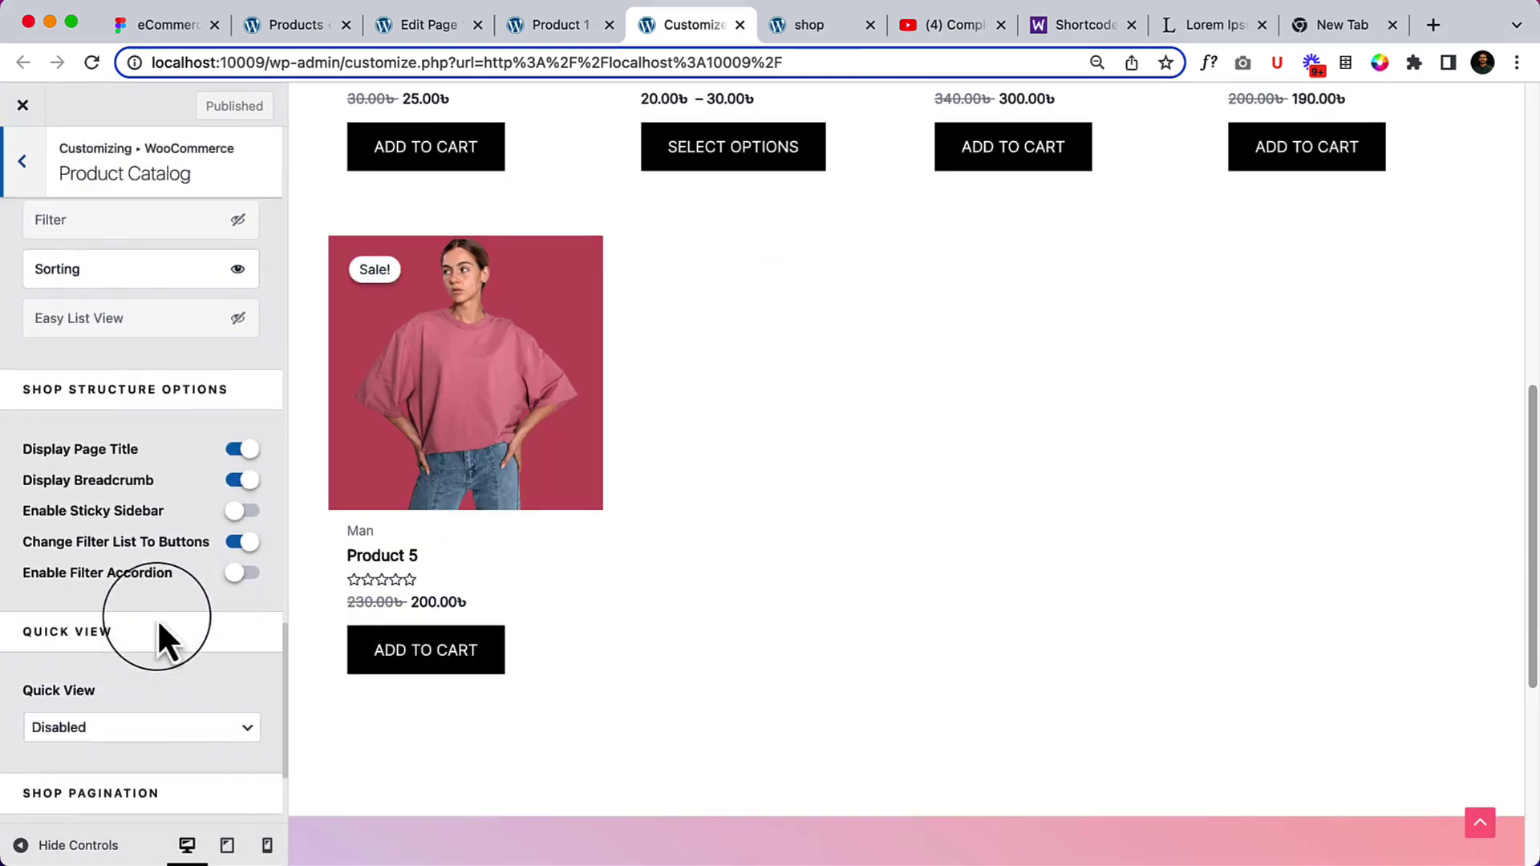
pyautogui.scroll(1, 177, 561)
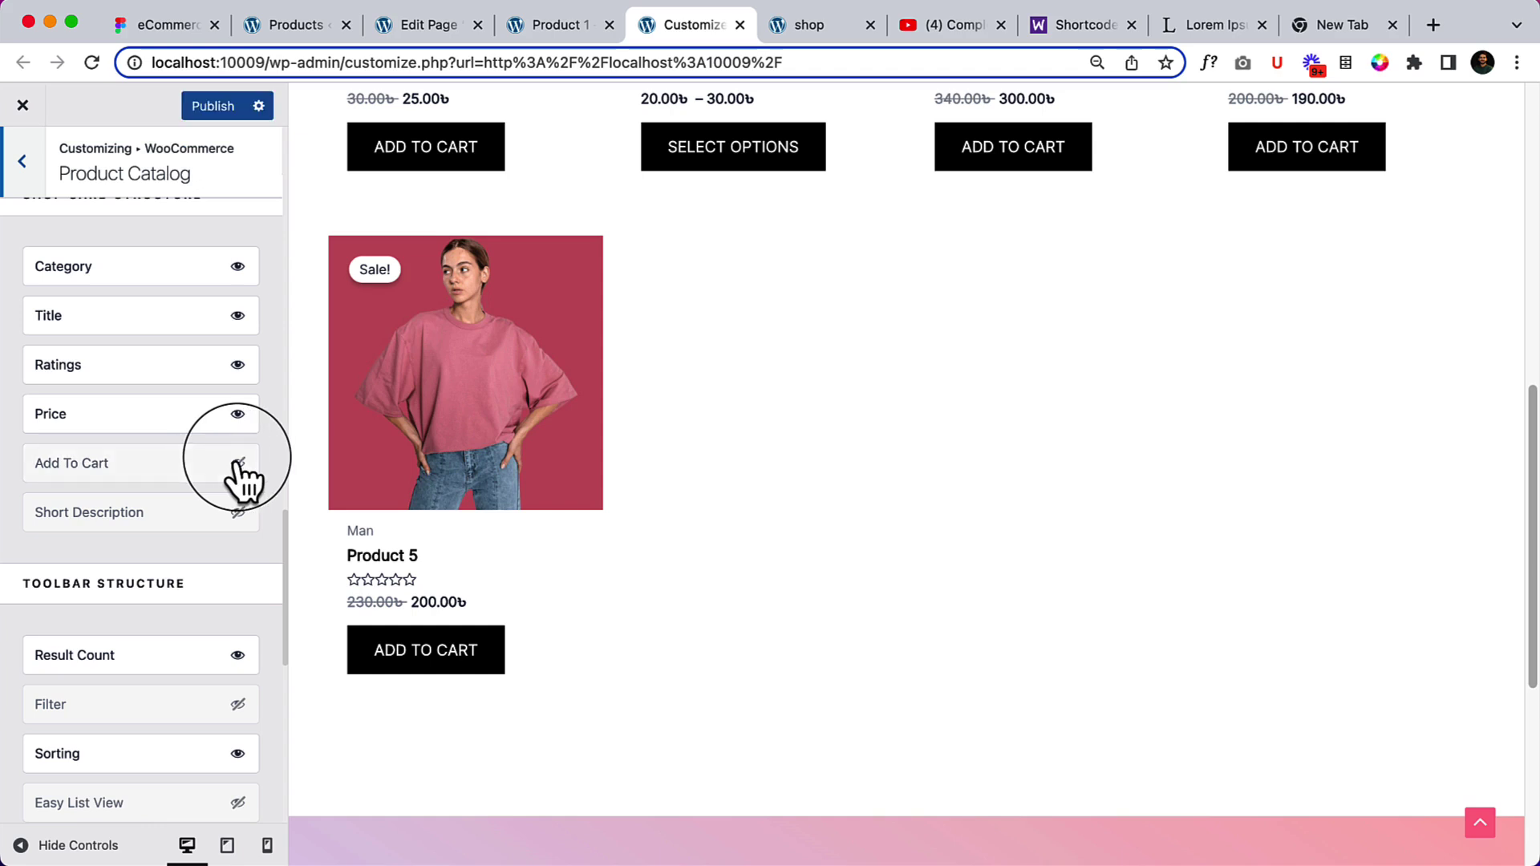
pyautogui.scroll(2, 241, 480)
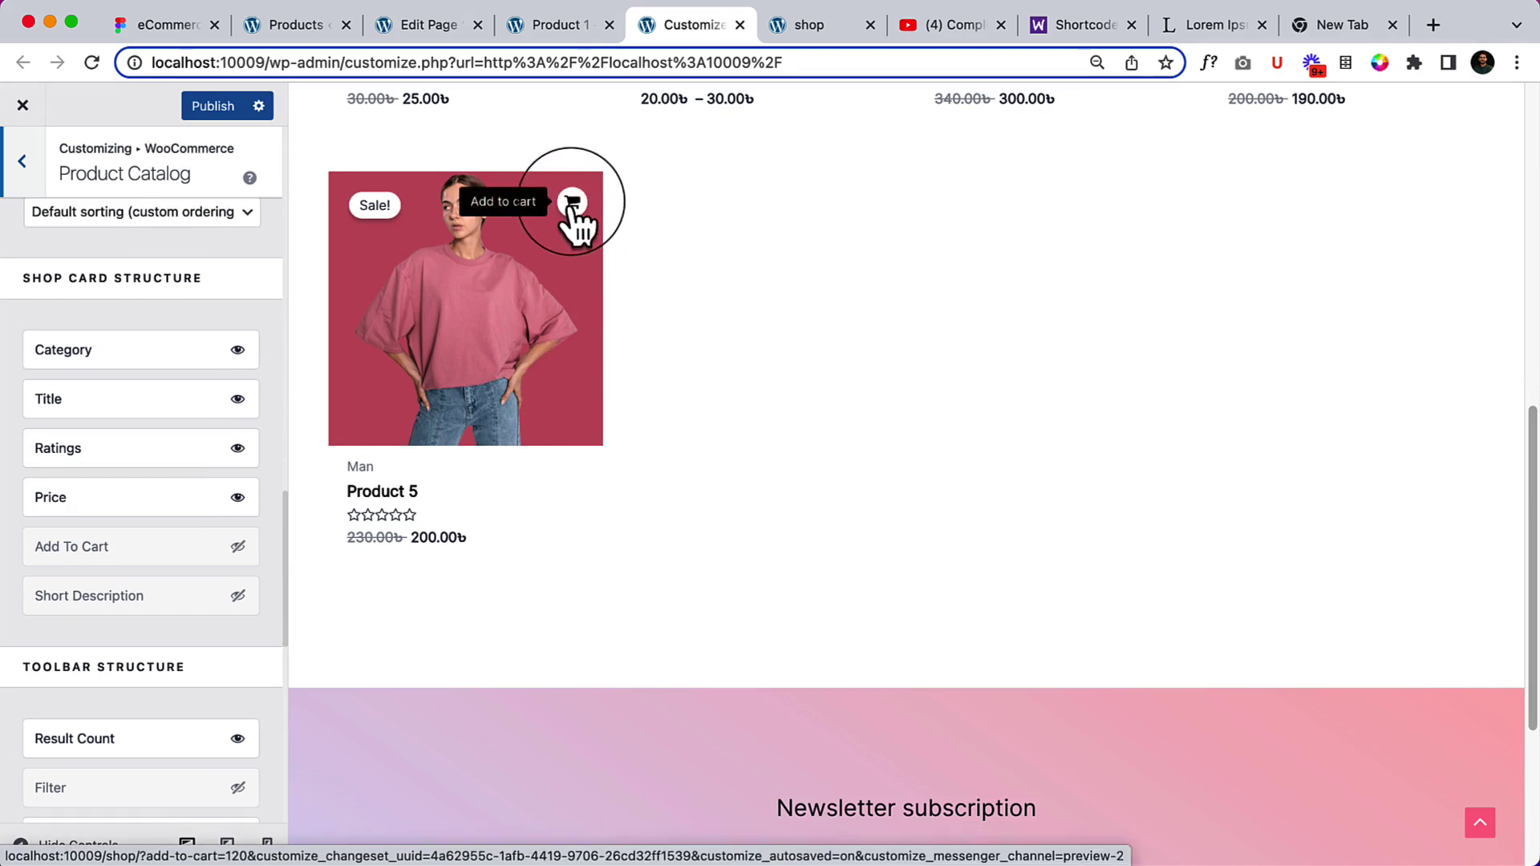
pyautogui.click(236, 453)
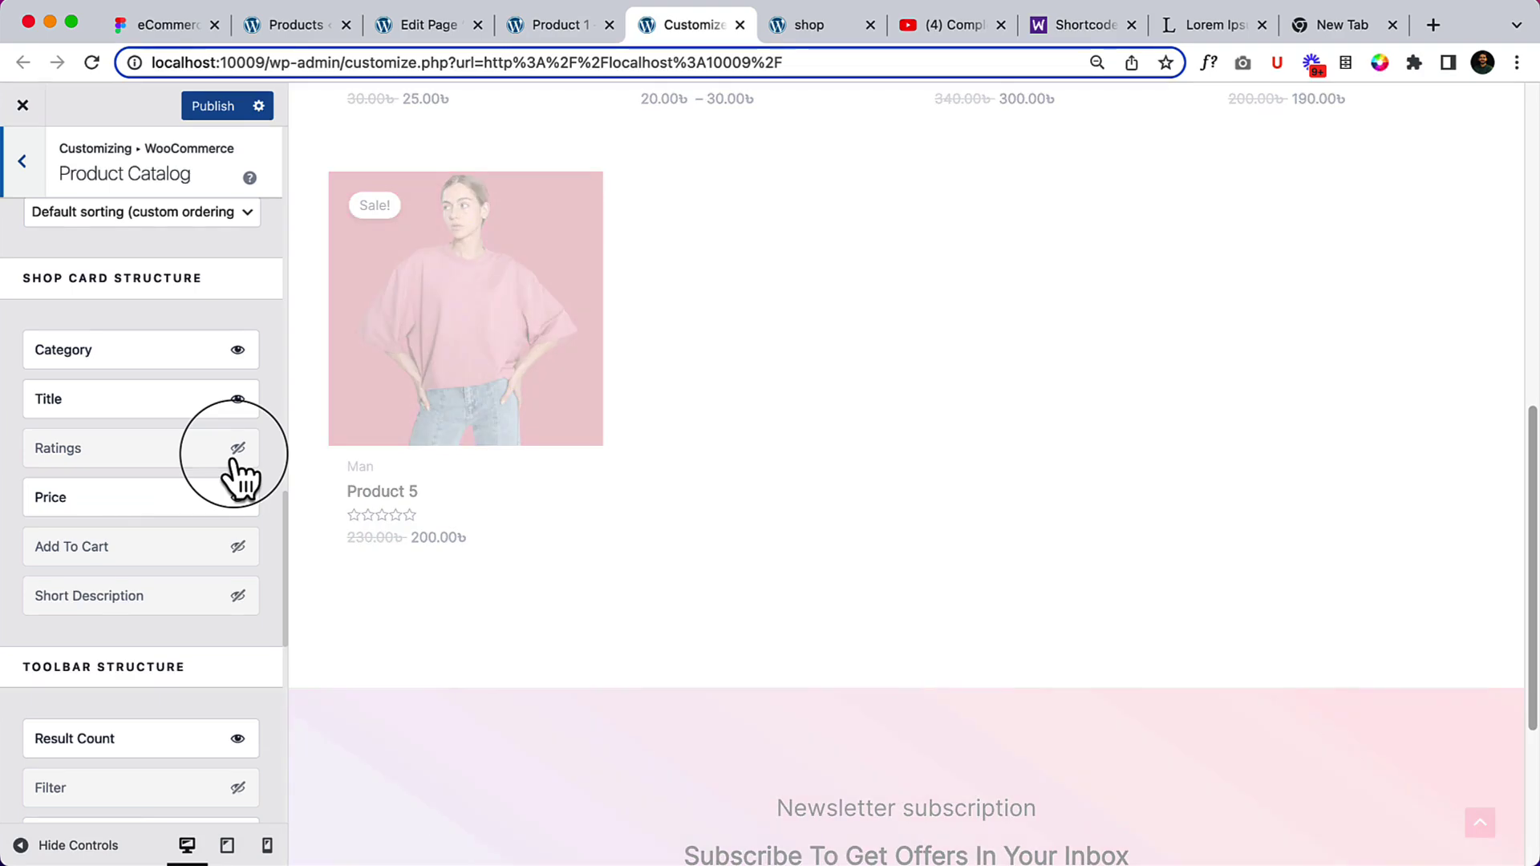
# Publish the Customizer changes
pyautogui.scroll(-10, 141, 550)
pyautogui.scroll(9, 141, 550)
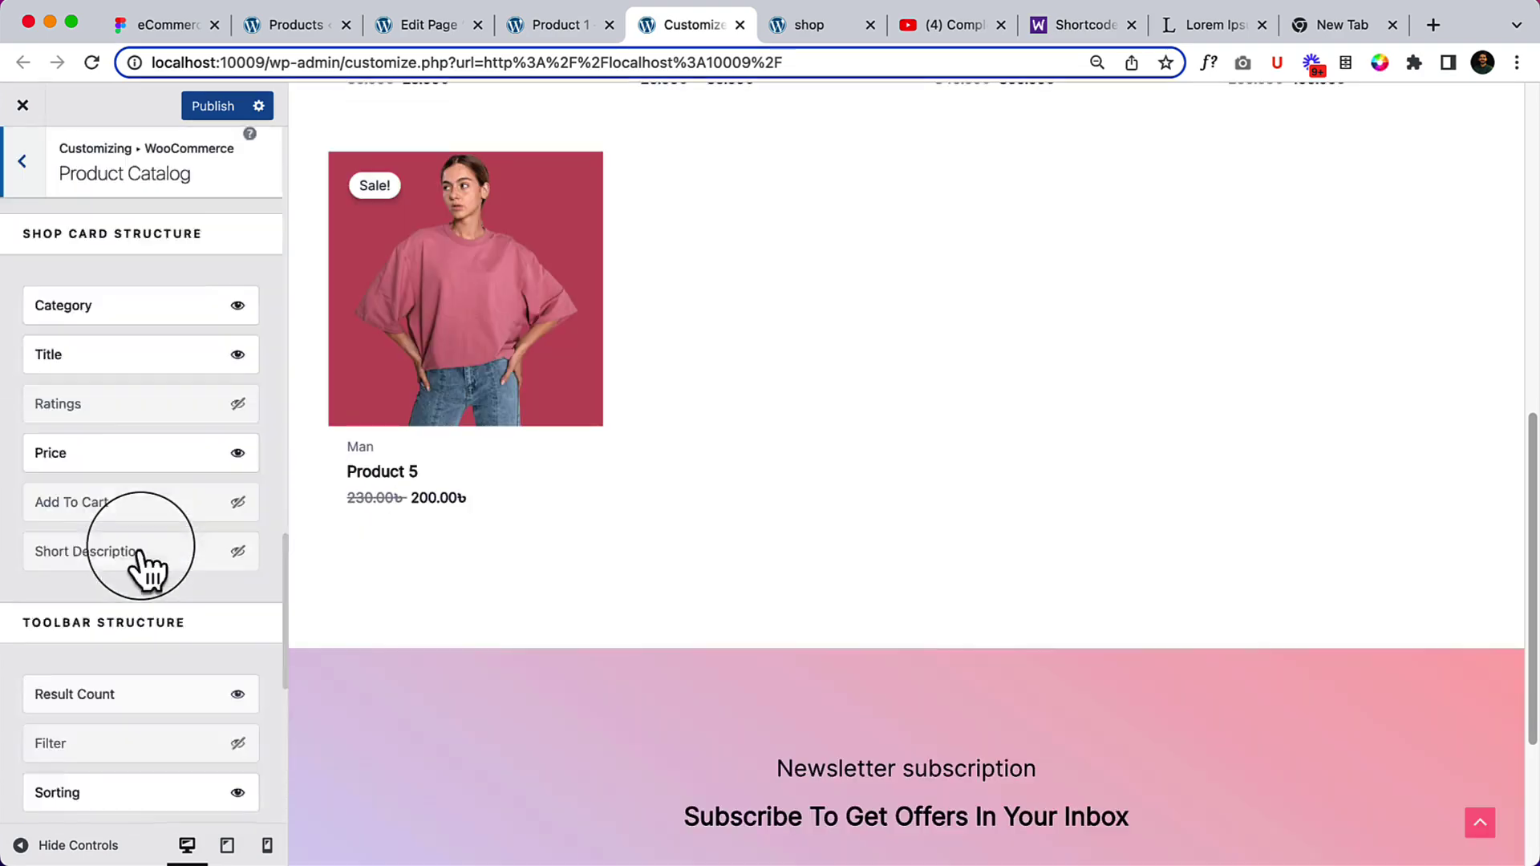
pyautogui.scroll(8, 142, 547)
pyautogui.click(211, 109)
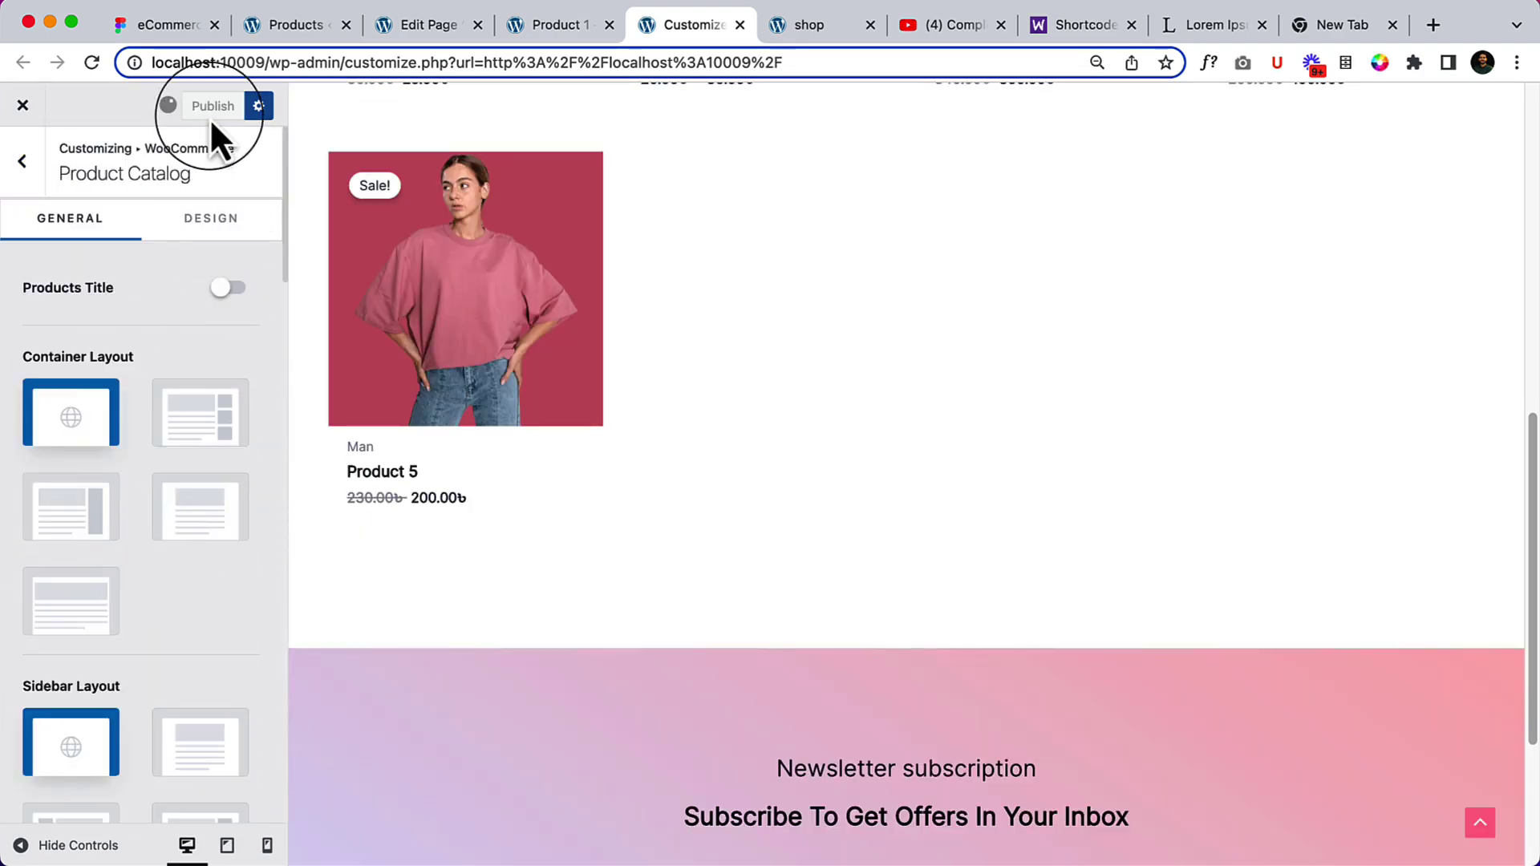
pyautogui.click(825, 14)
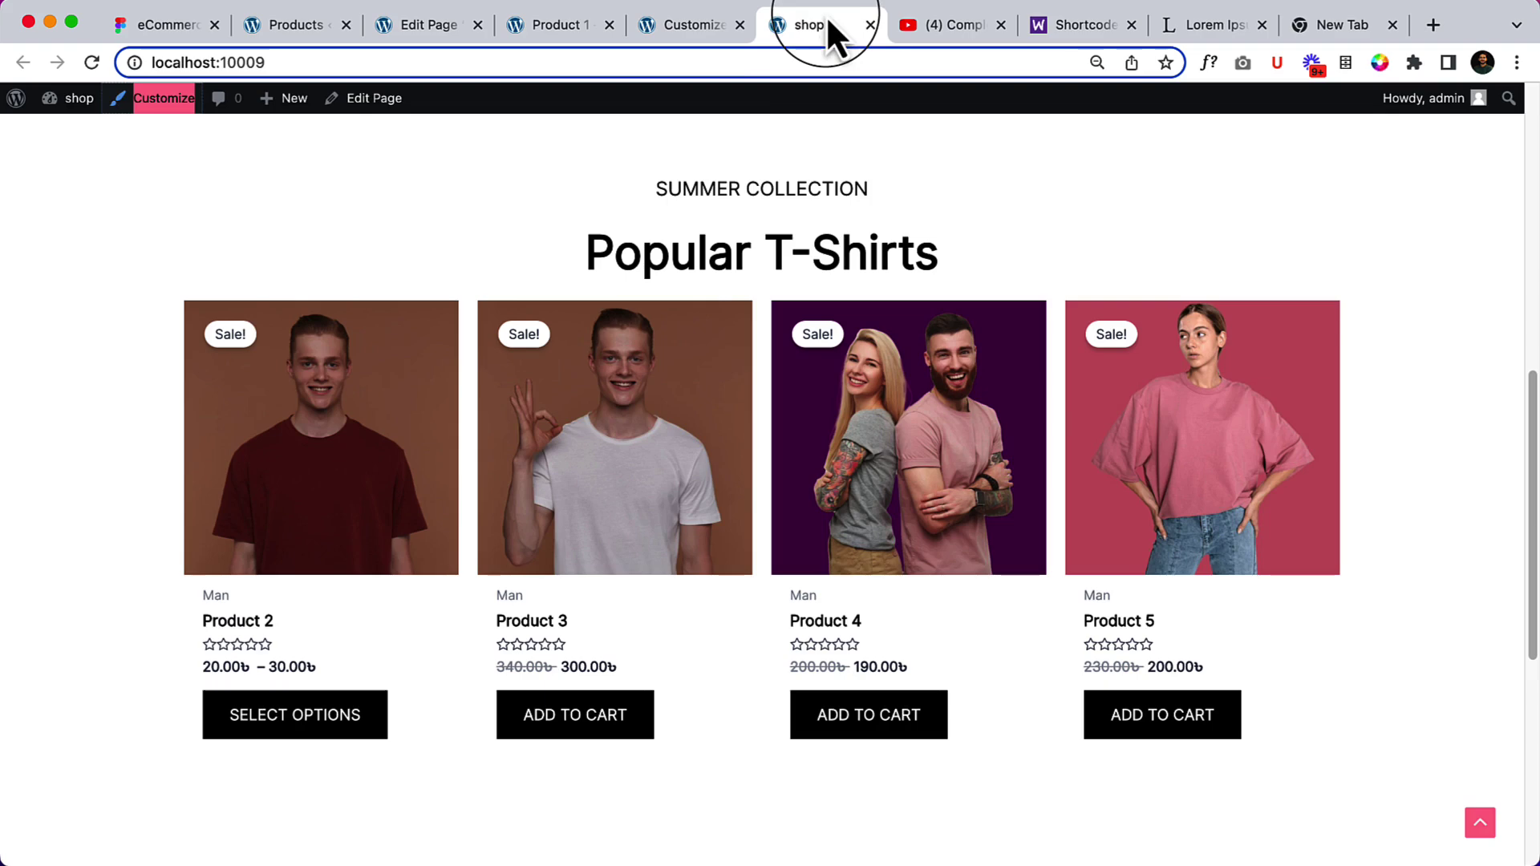